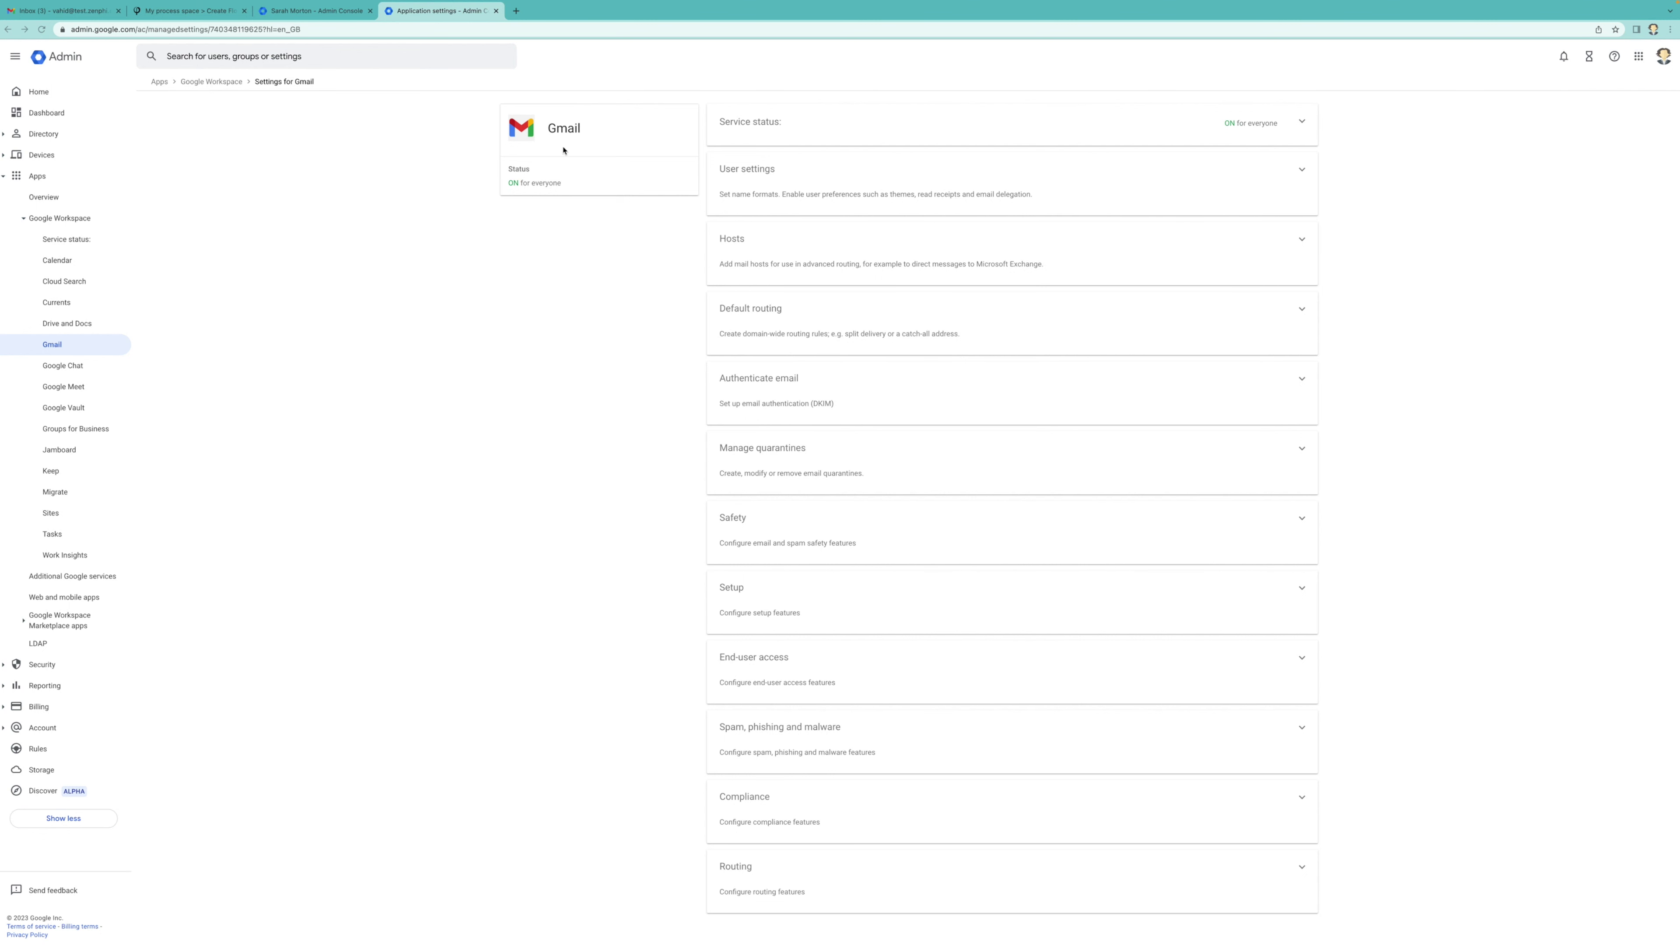
Expand Gmail Routing and start adding an email forwarding setting using a recipient address map
{"action": "left_click", "coordinate": [806, 891]}
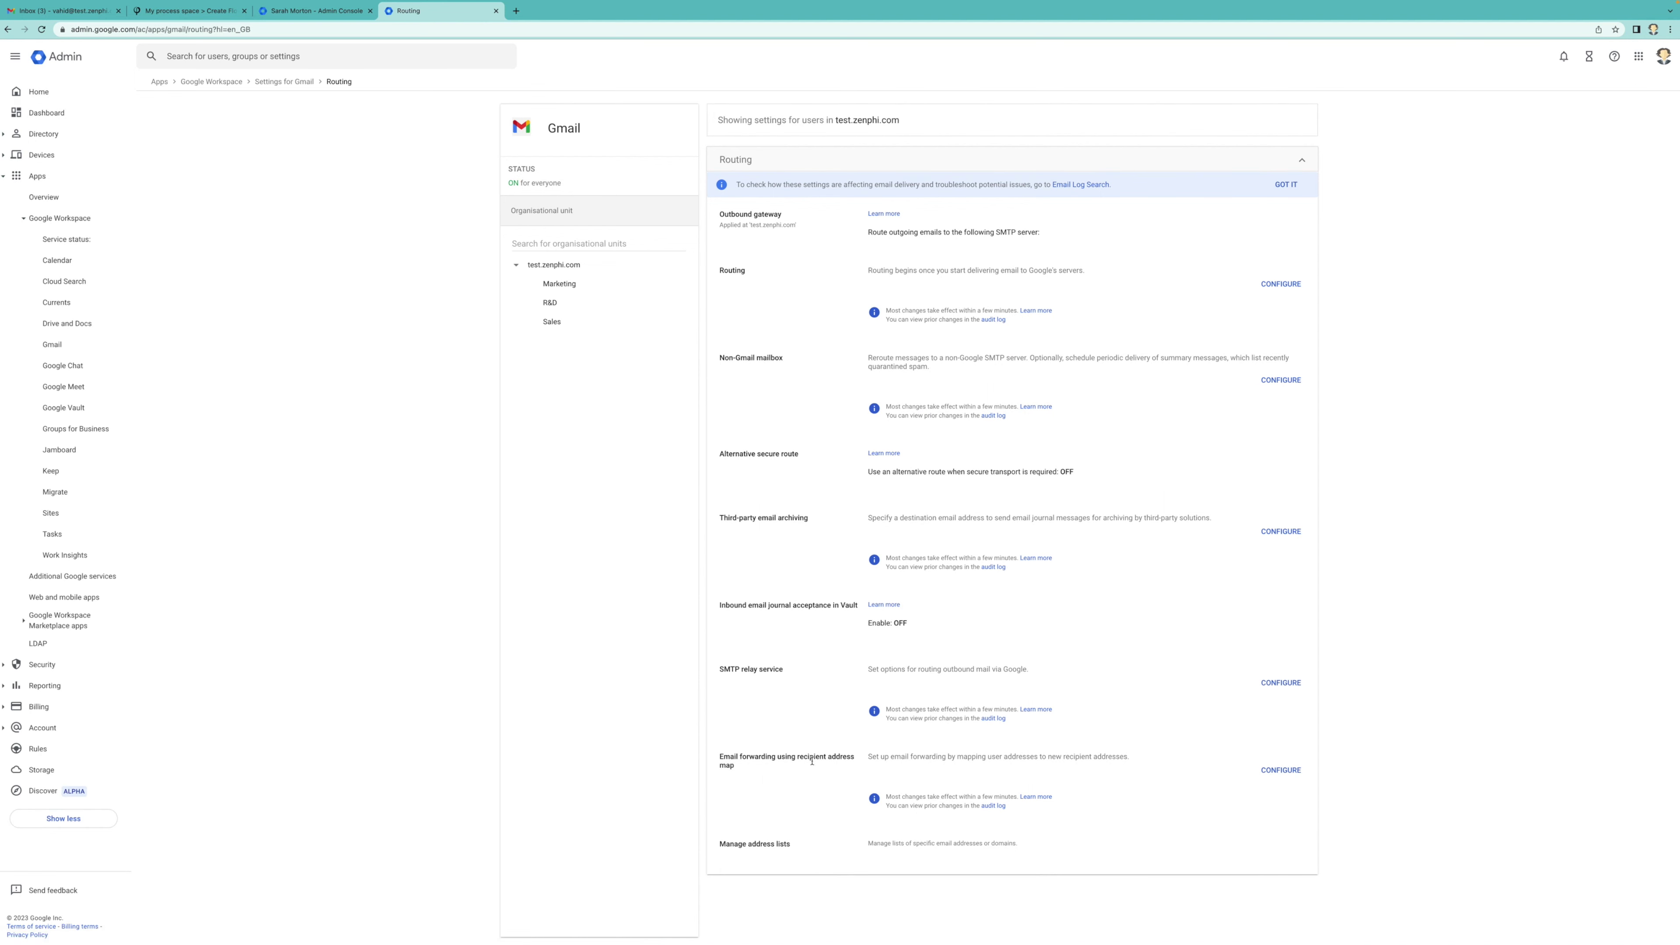
{"action": "left_click", "coordinate": [1290, 771]}
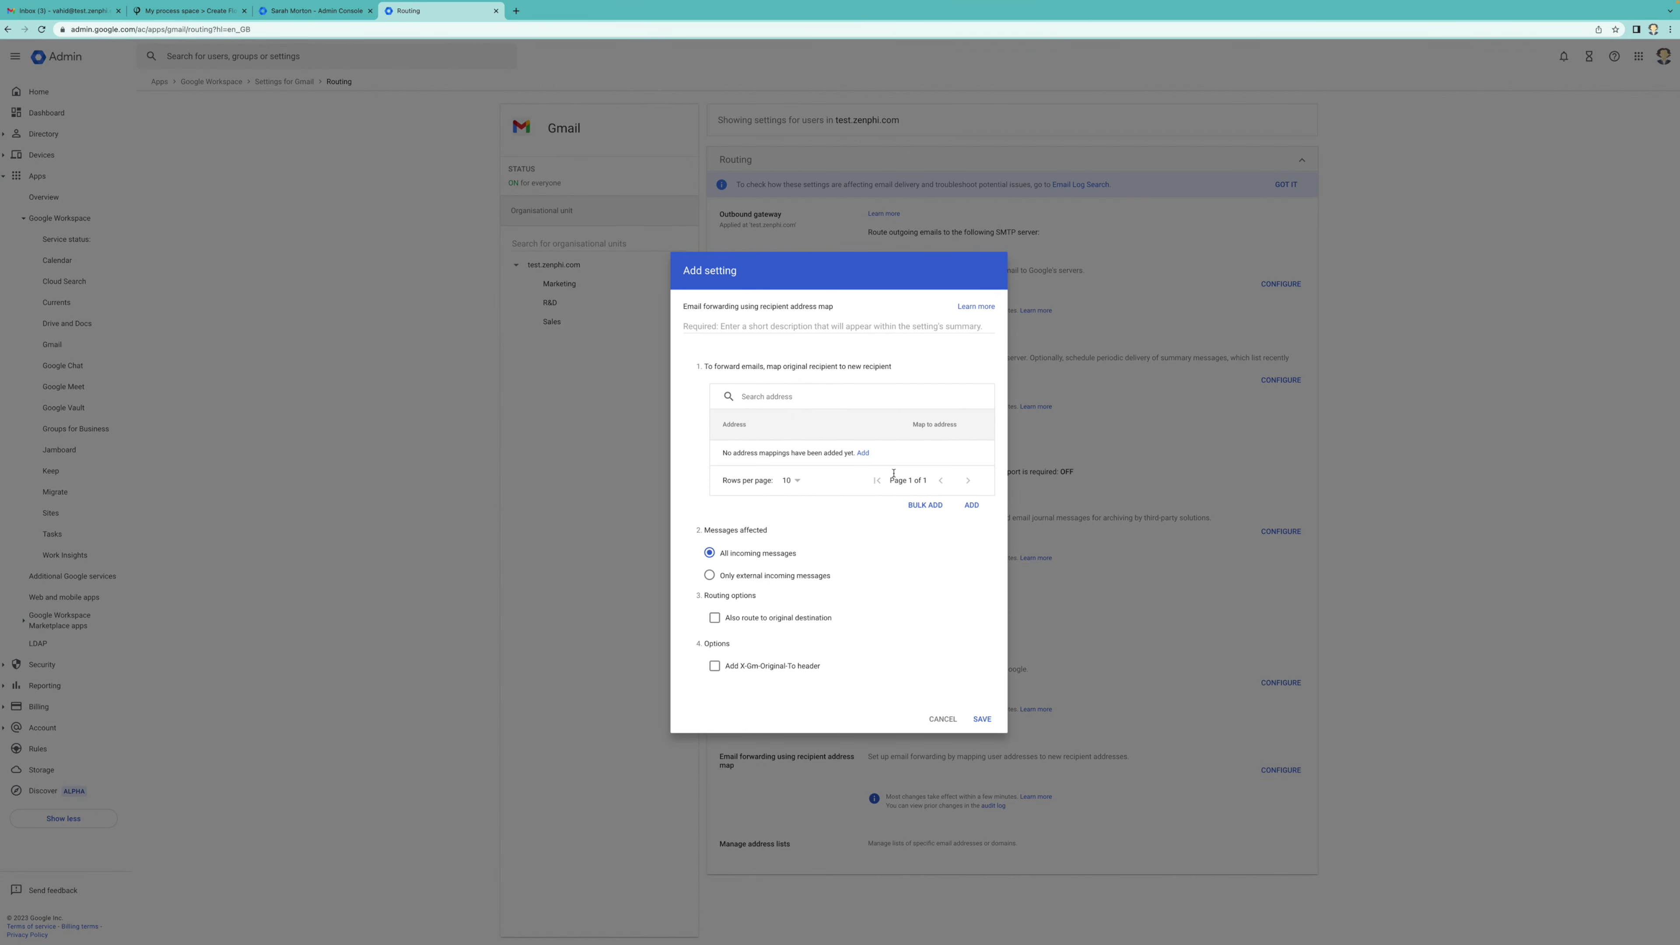
{"action": "left_click", "coordinate": [863, 454]}
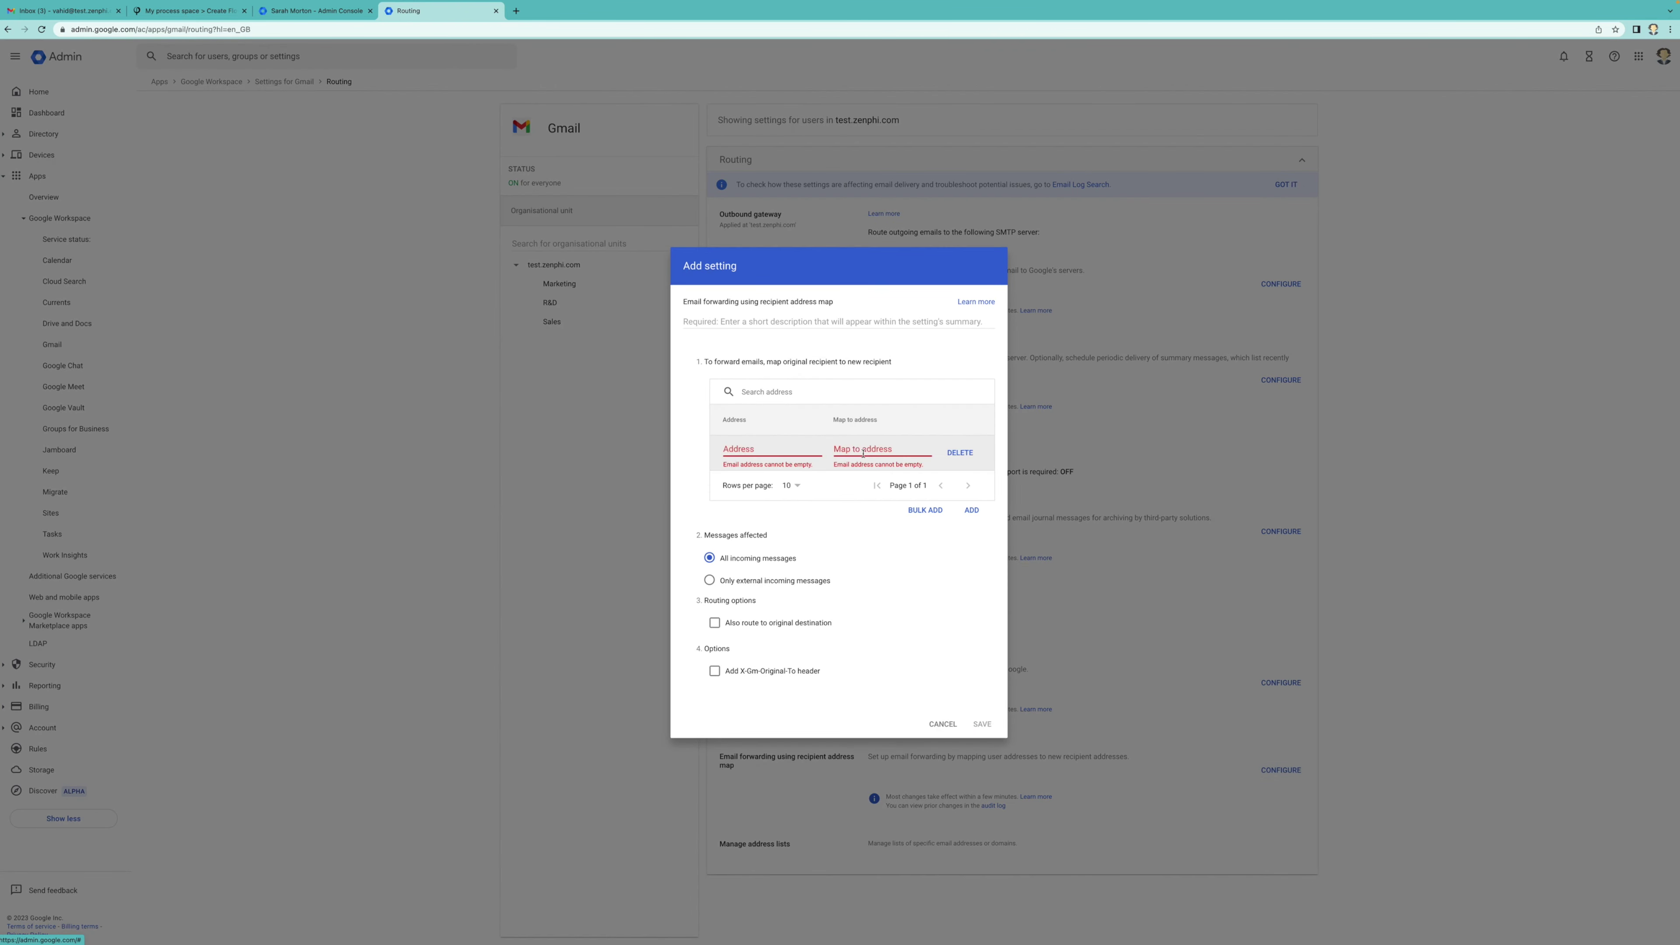
{"action": "left_click", "coordinate": [785, 453]}
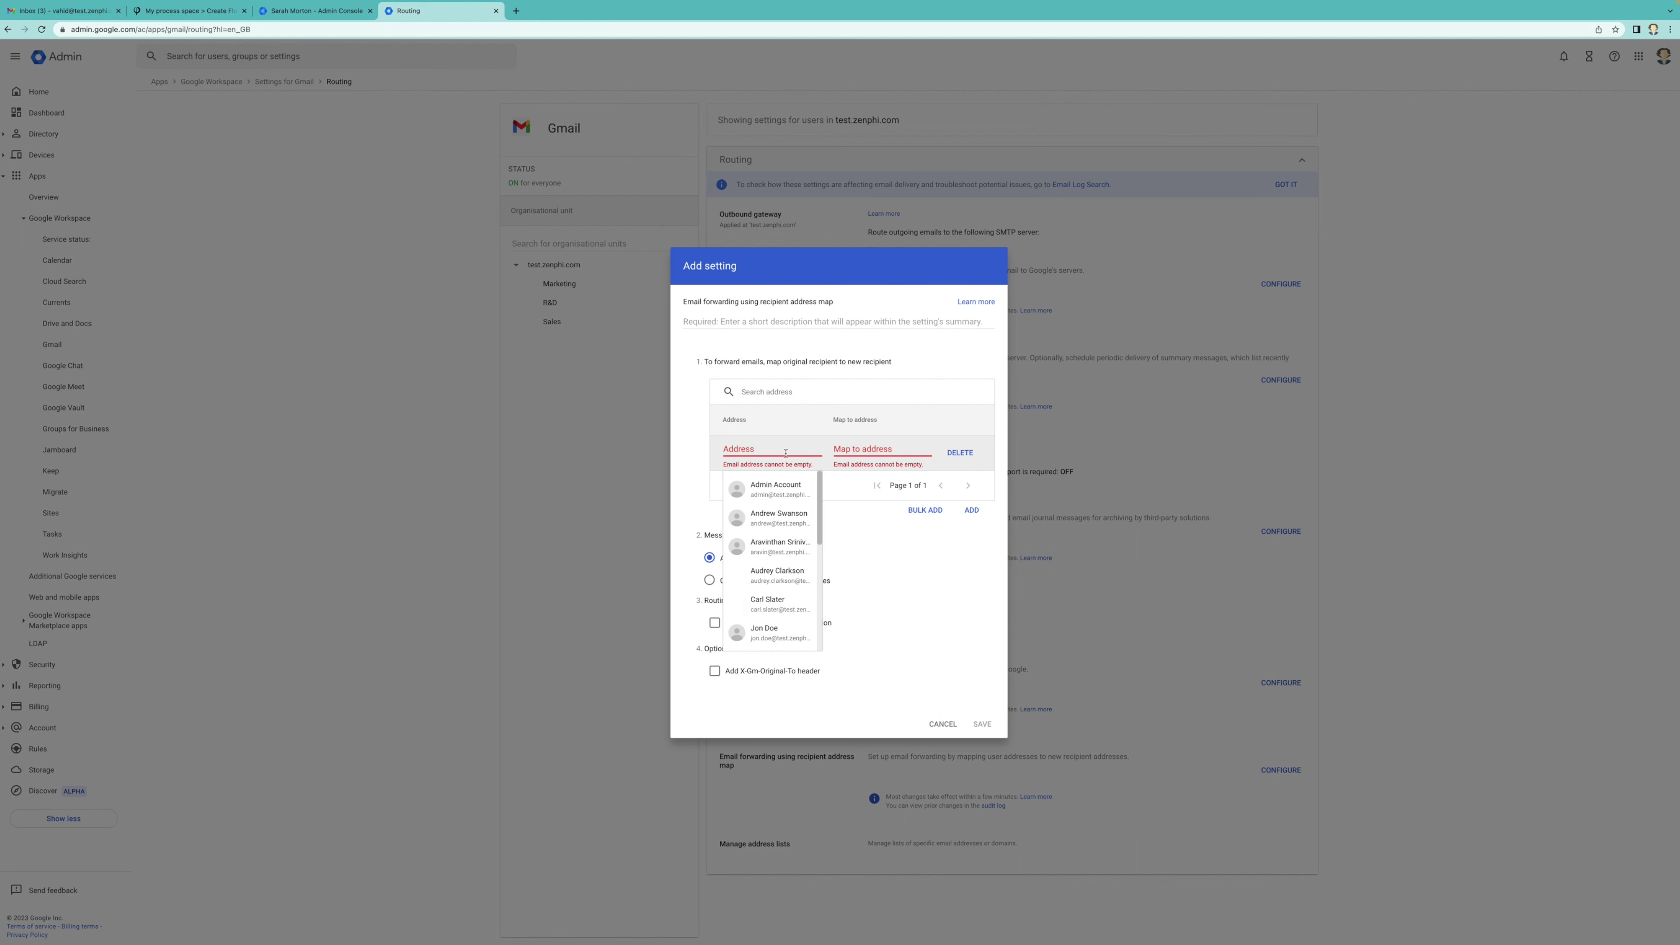
{"action": "left_click", "coordinate": [881, 448]}
{"action": "left_click", "coordinate": [947, 419]}
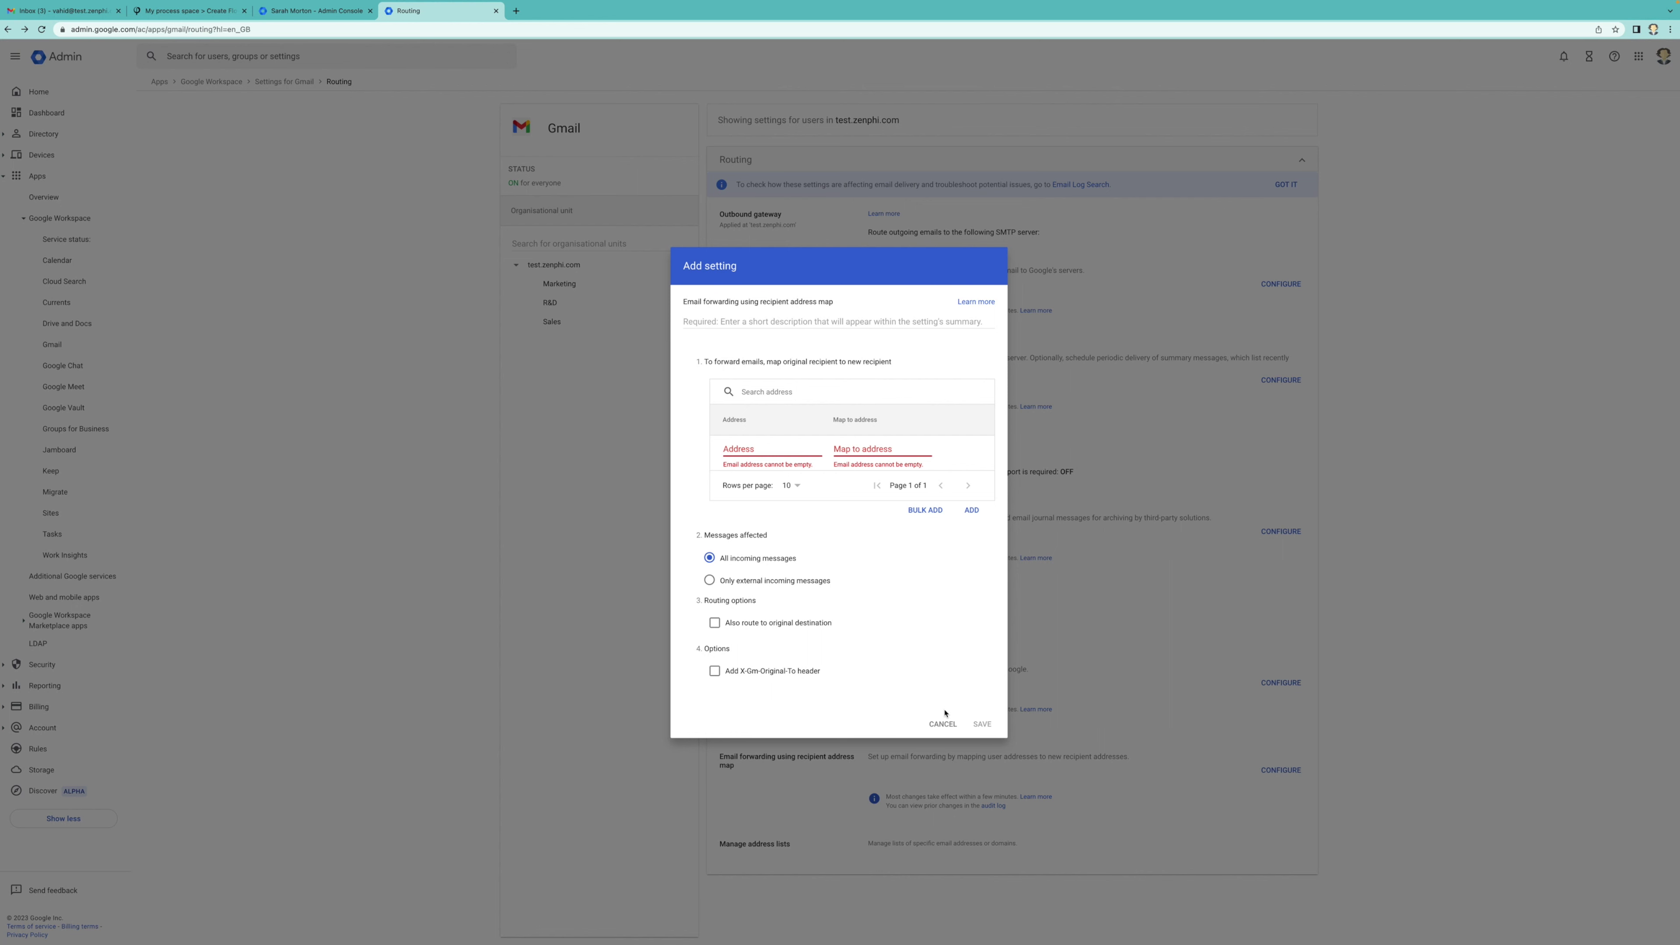
{"action": "left_click", "coordinate": [949, 724]}
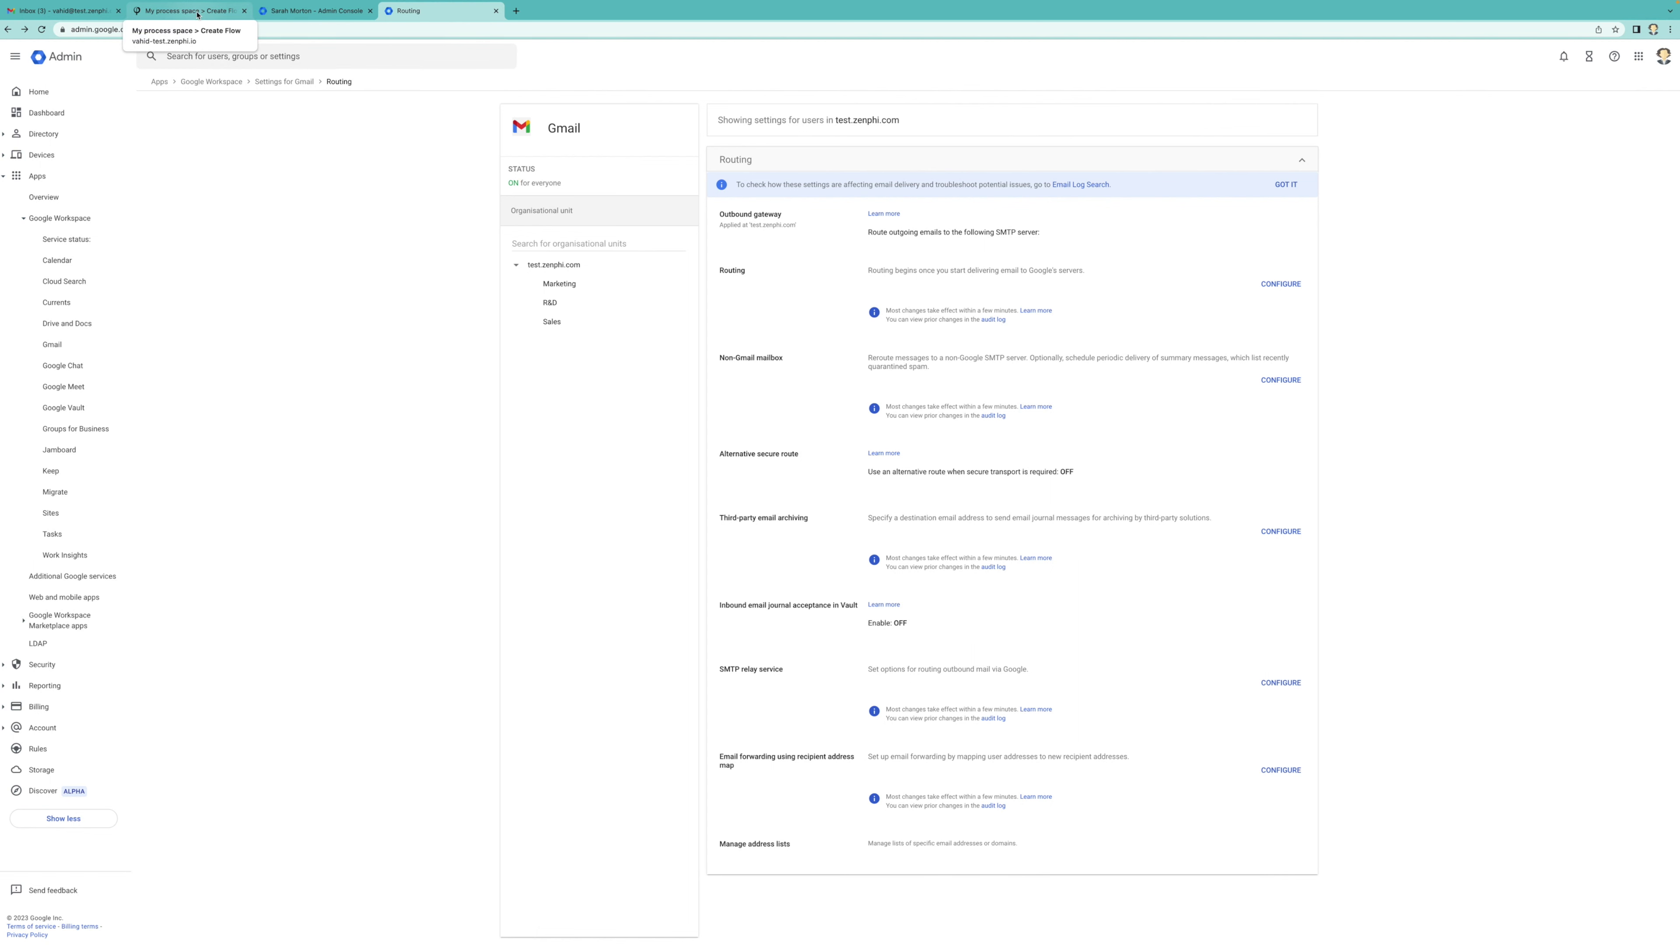
Switch to Zenphi's Create Flow page and start a flow triggered by Google Directory events
{"action": "left_click", "coordinate": [197, 14]}
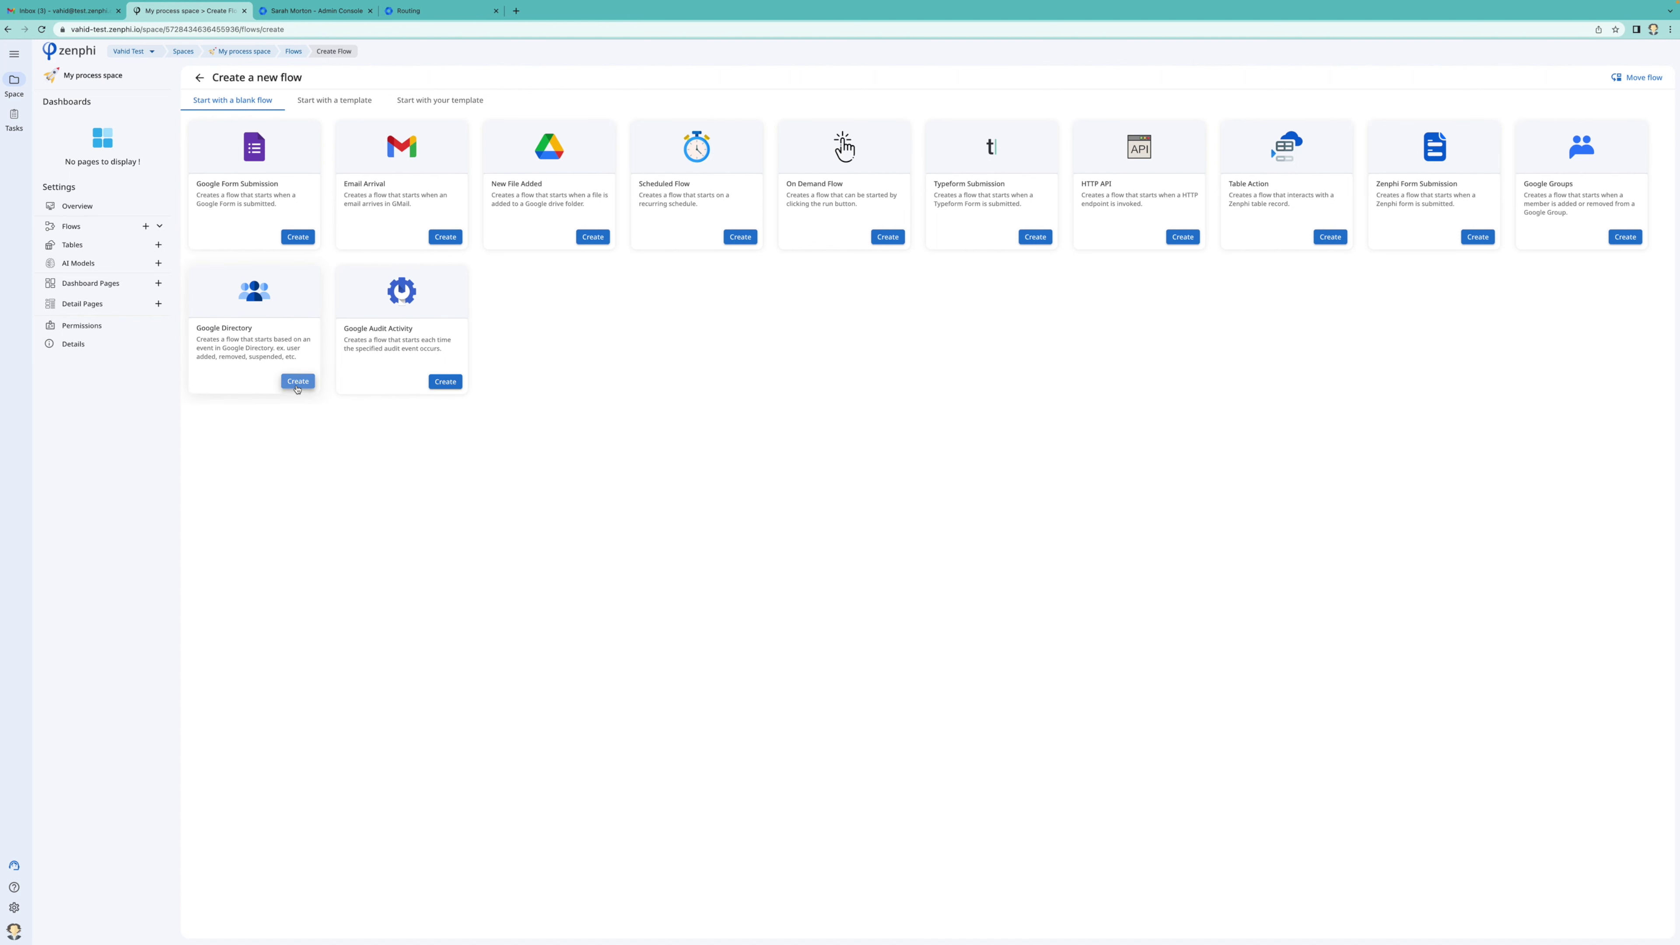
{"action": "left_click", "coordinate": [297, 387]}
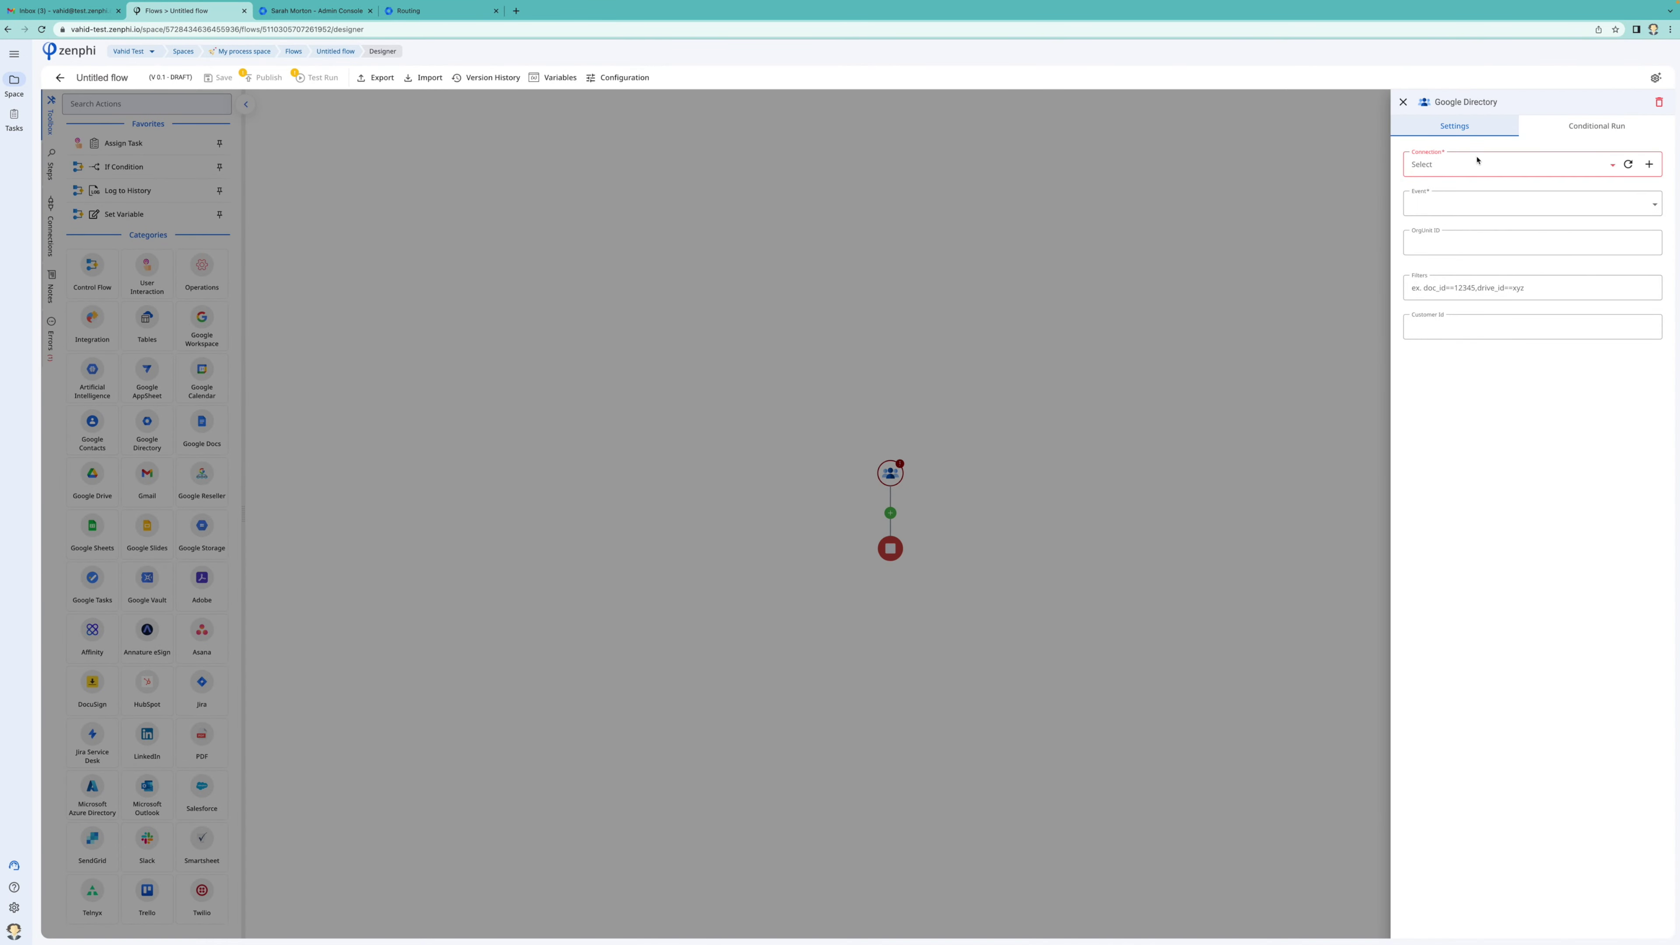
Give the Google Directory trigger the New Google Audit Report connection and the User suspended event
{"action": "left_click", "coordinate": [1477, 161]}
{"action": "left_click", "coordinate": [1464, 194]}
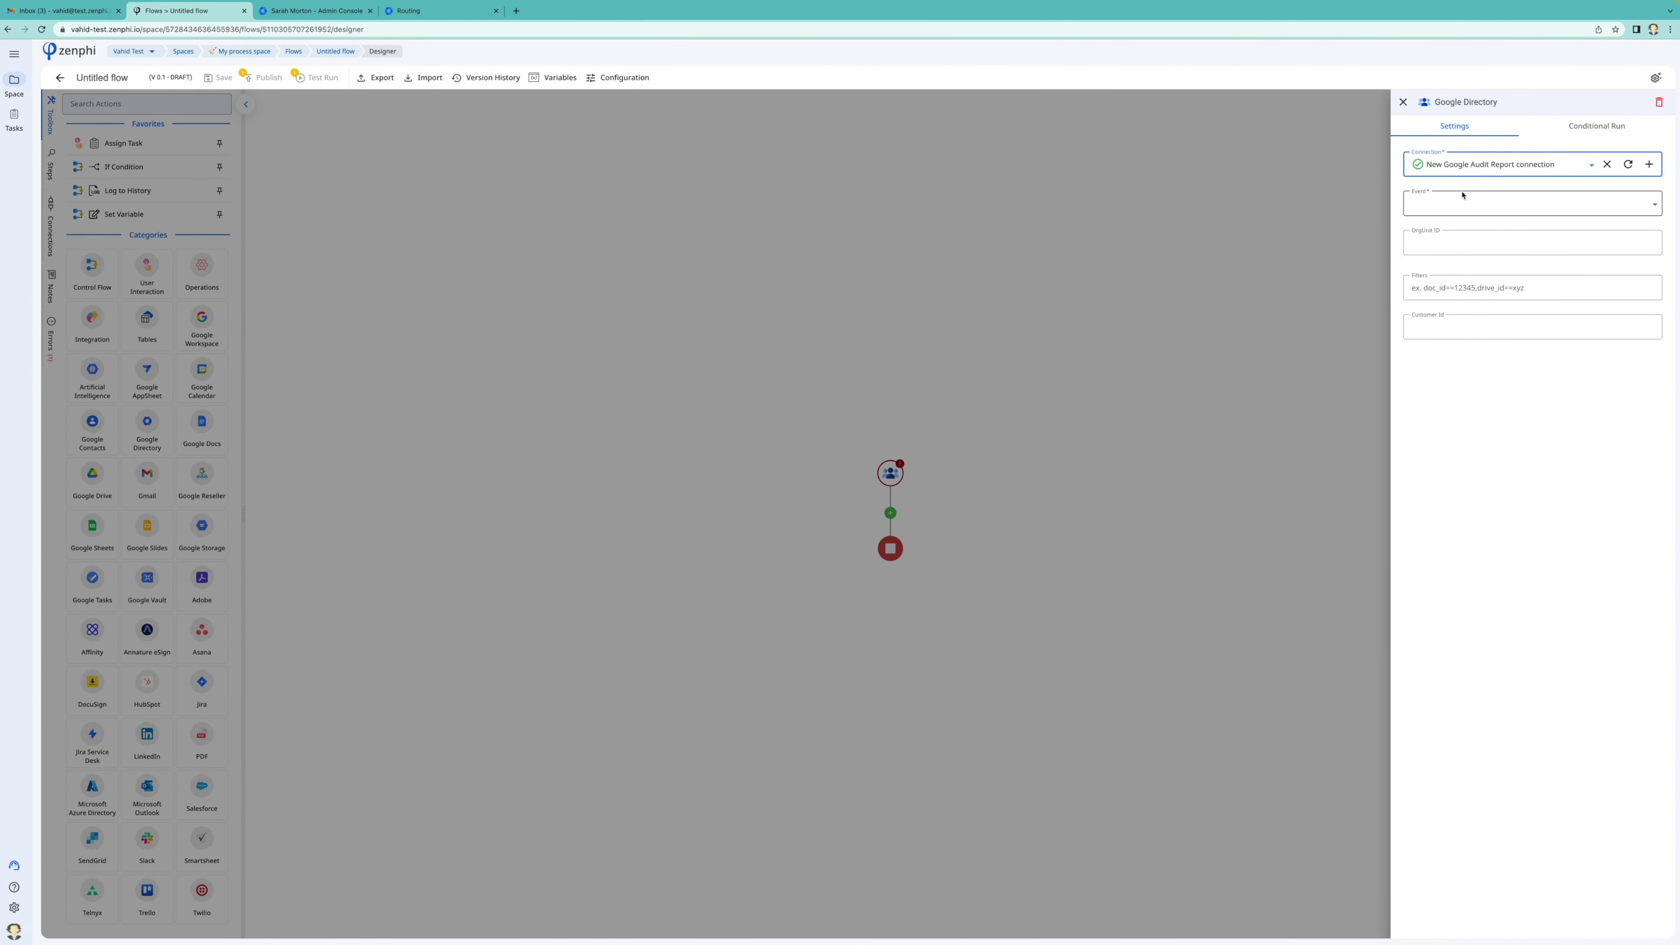
{"action": "left_click", "coordinate": [1484, 207]}
{"action": "scroll", "coordinate": [1482, 325], "scroll_direction": "down", "scroll_amount": 2}
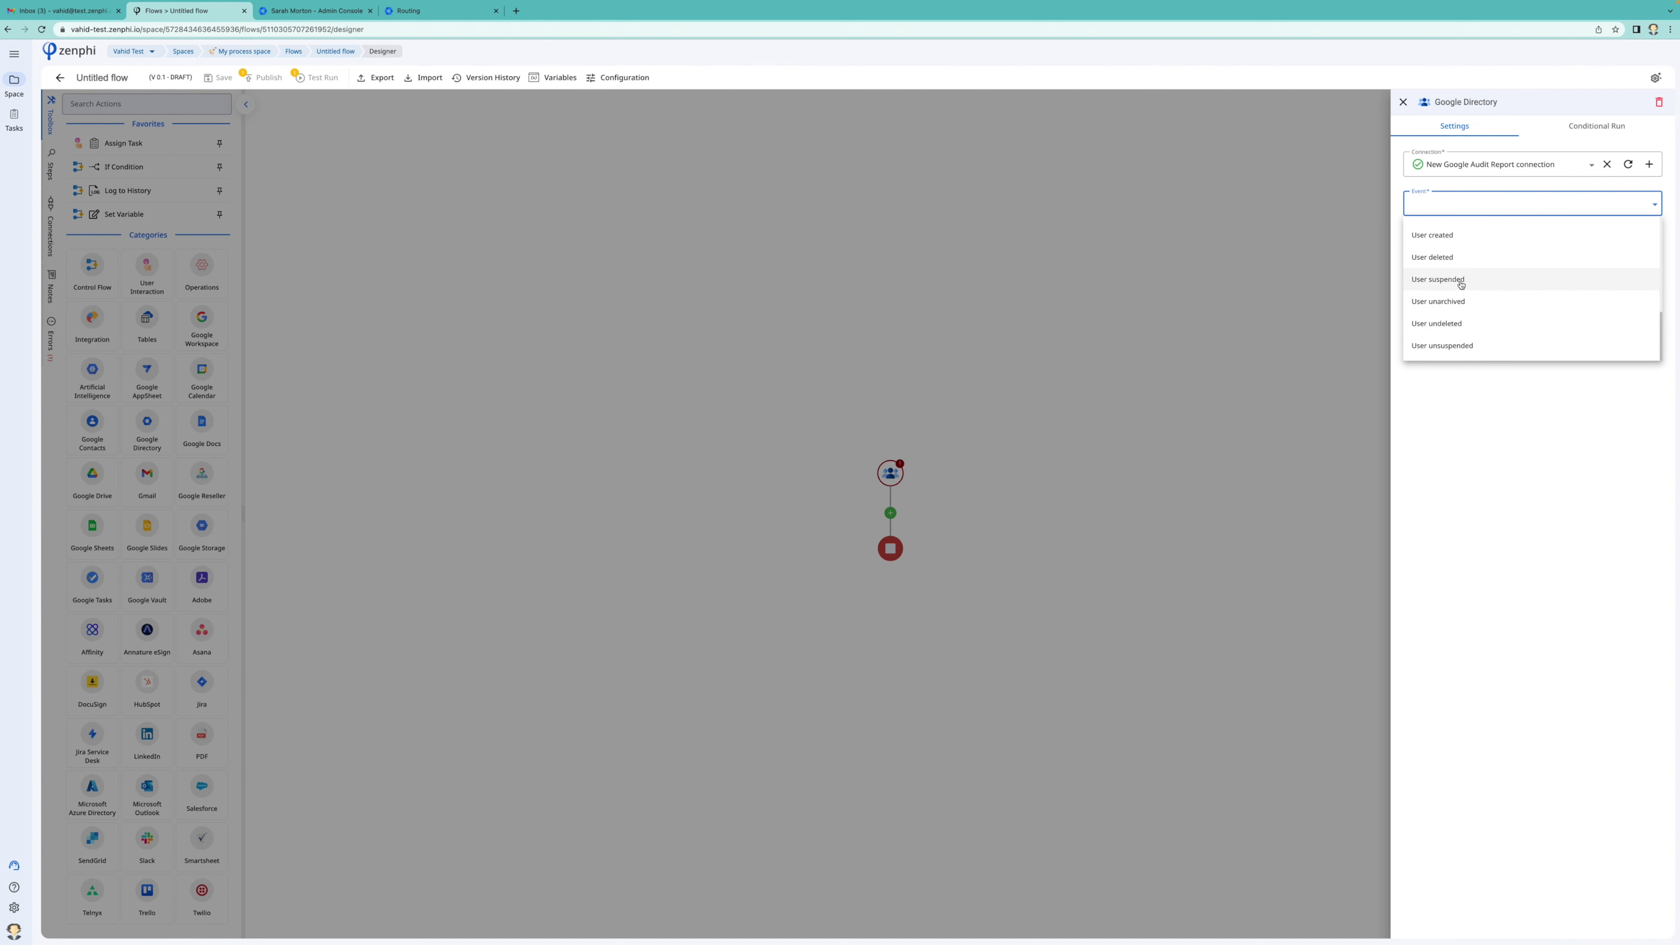
{"action": "left_click", "coordinate": [1438, 279]}
{"action": "left_click", "coordinate": [1118, 423]}
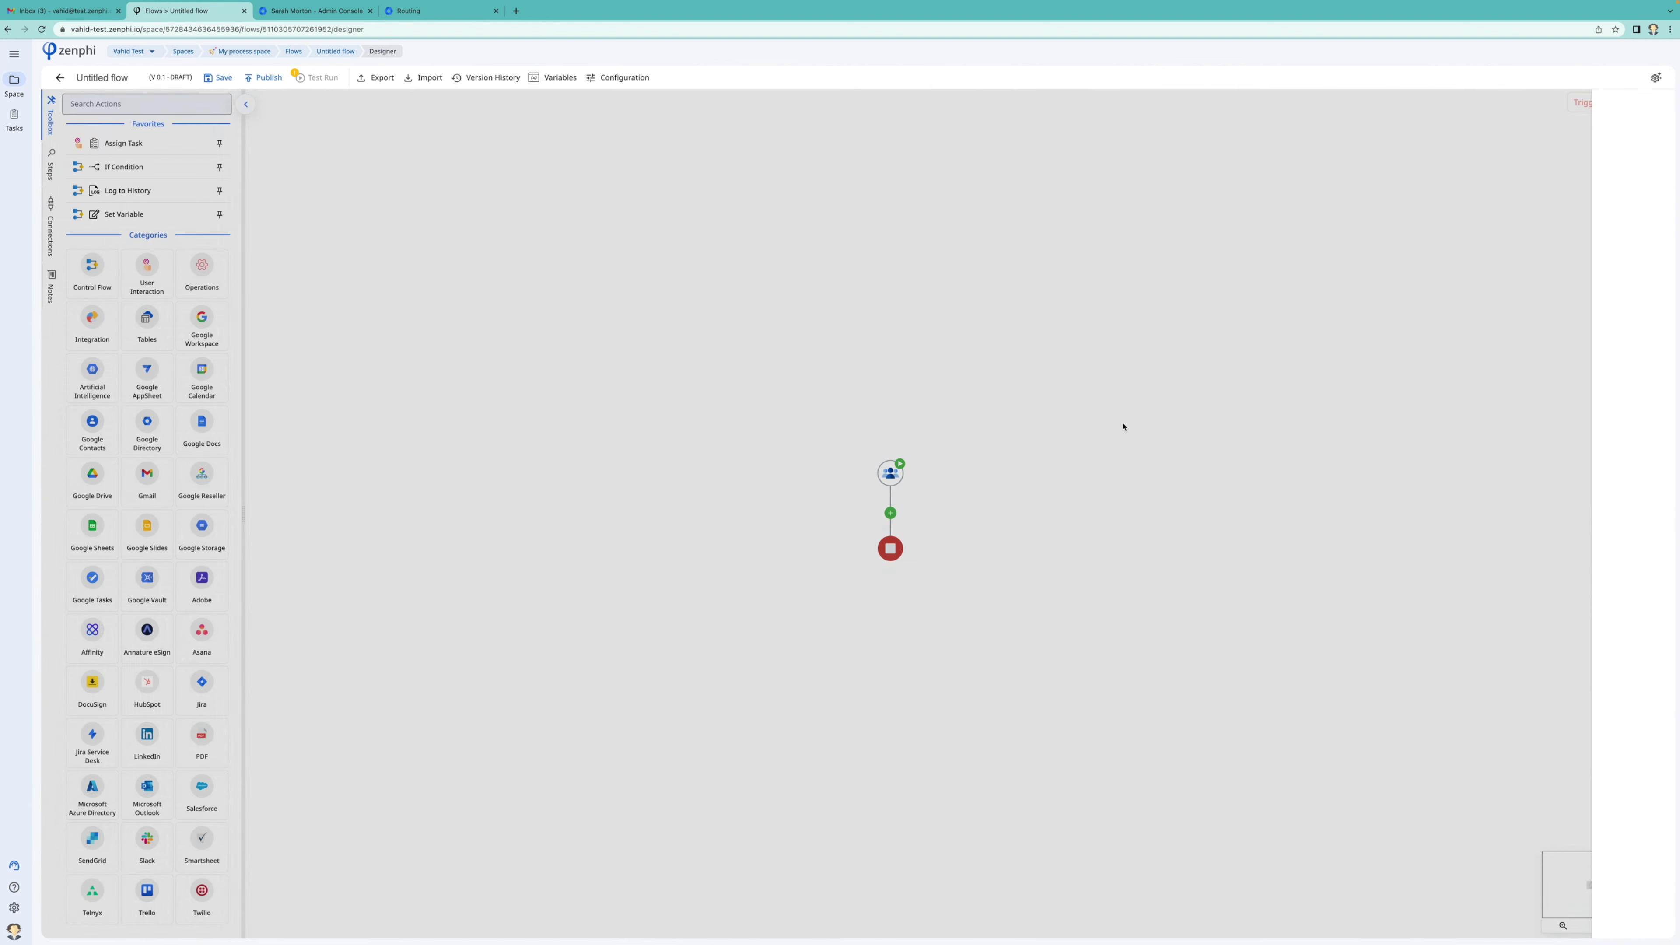
{"action": "left_click", "coordinate": [1013, 420]}
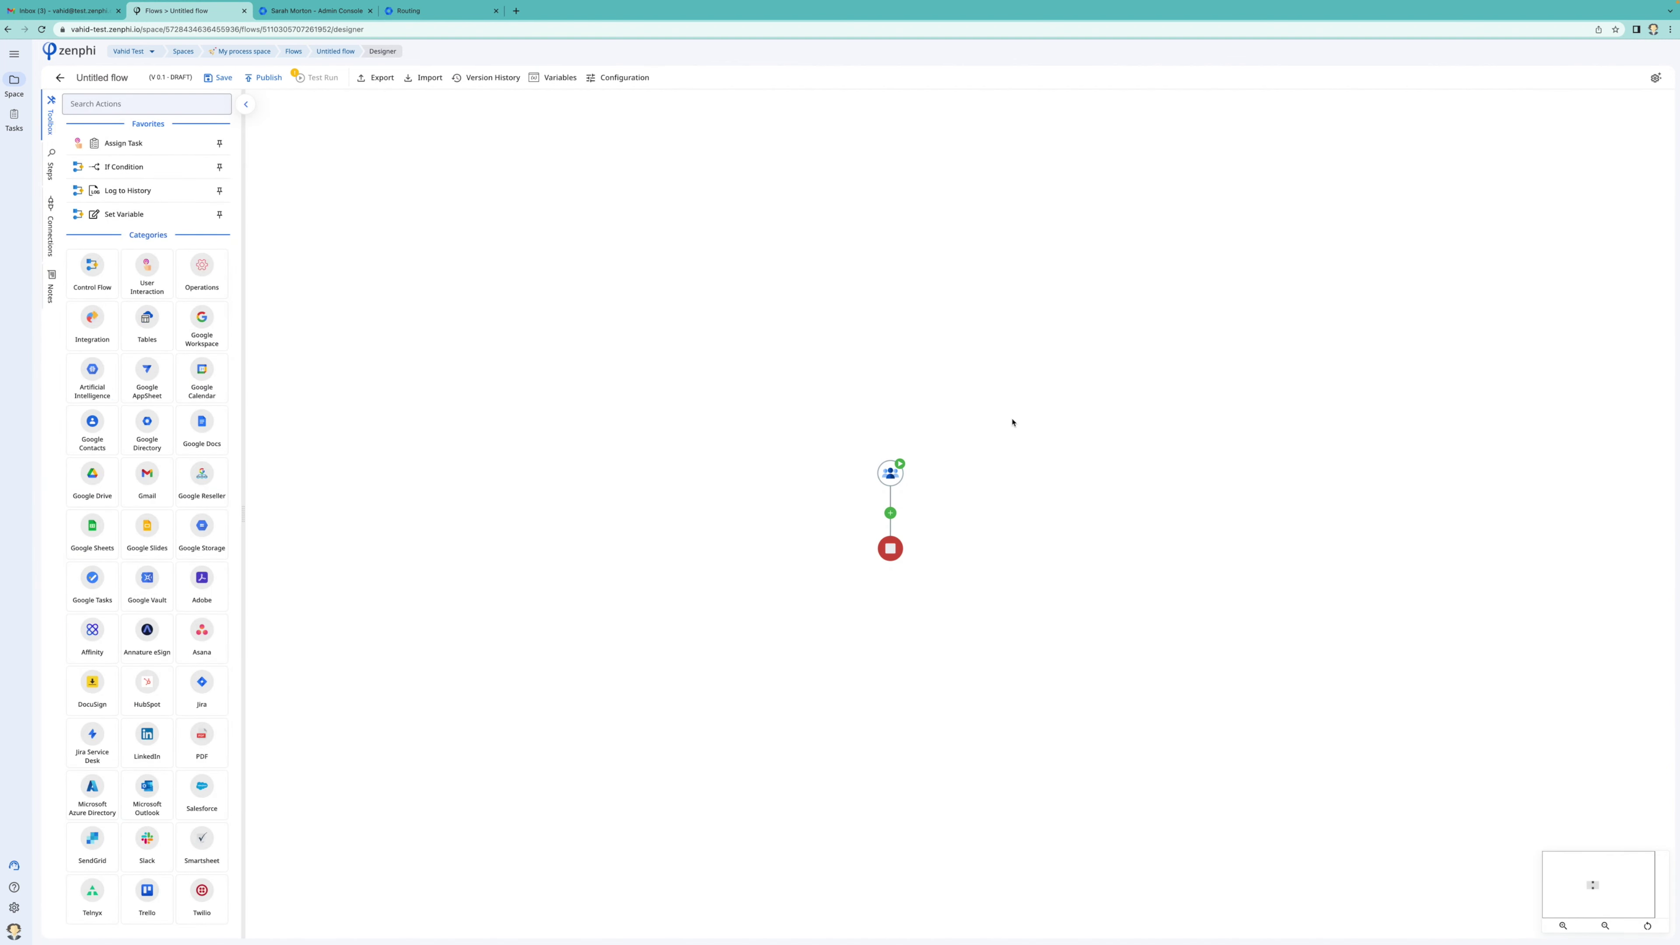
Add a Lookup Manager step using the New Google Directory connection and the trigger's User Email token
{"action": "left_click", "coordinate": [903, 513]}
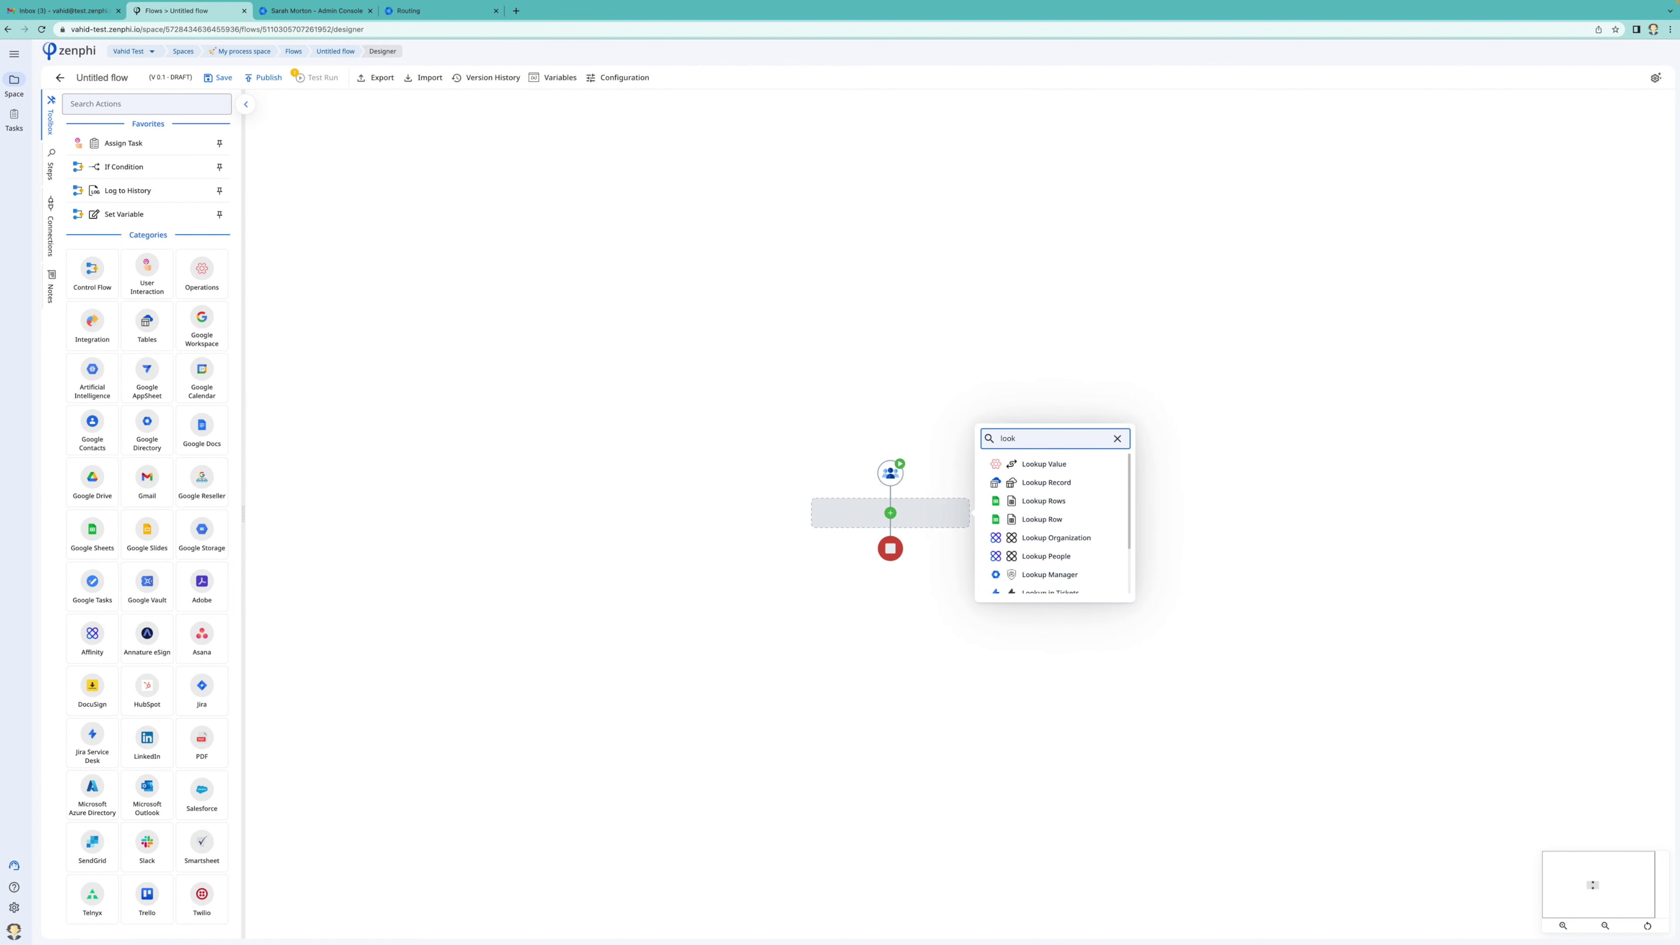
{"action": "type", "text": "up ma"}
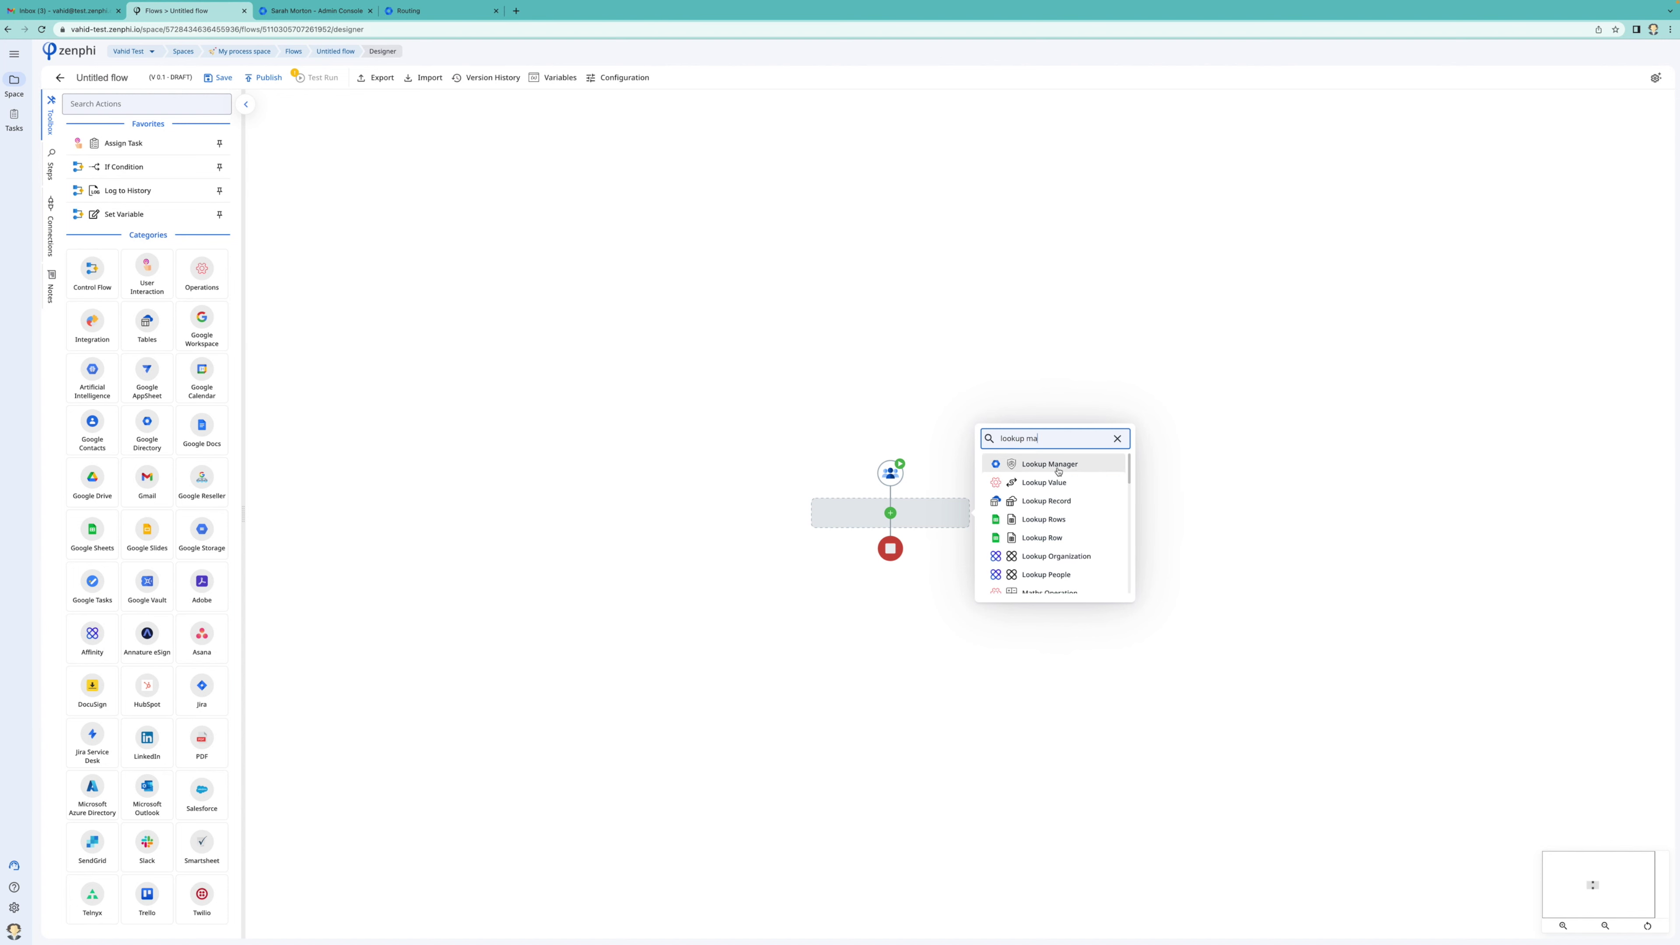
{"action": "left_click", "coordinate": [1049, 463]}
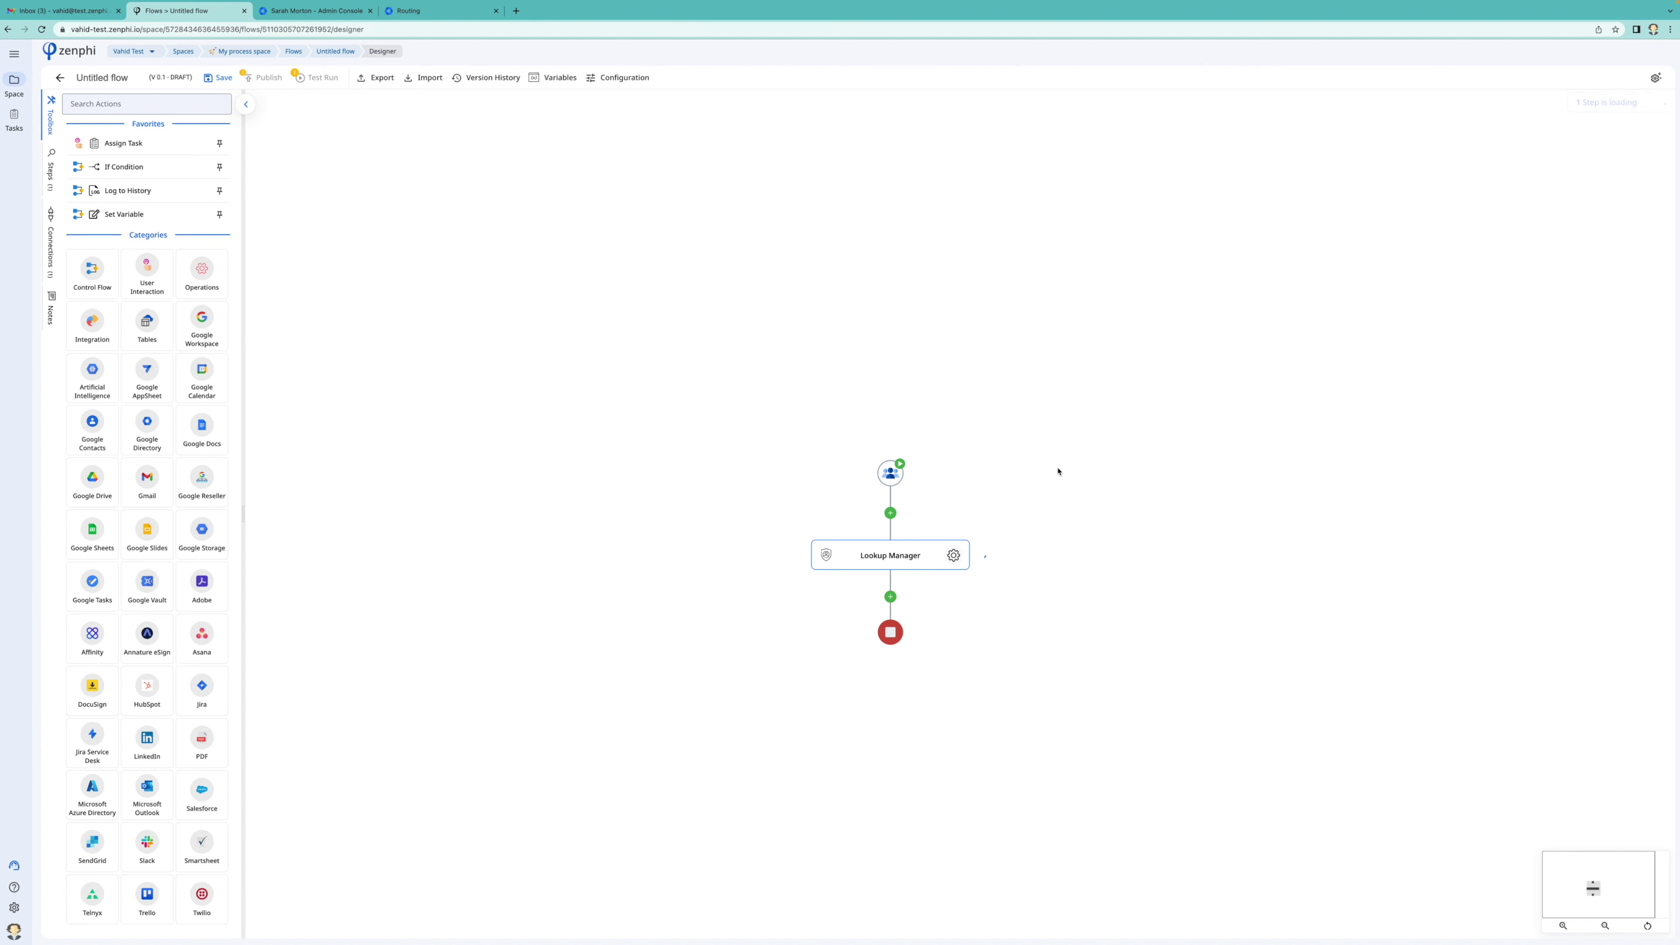
{"action": "left_click", "coordinate": [953, 556]}
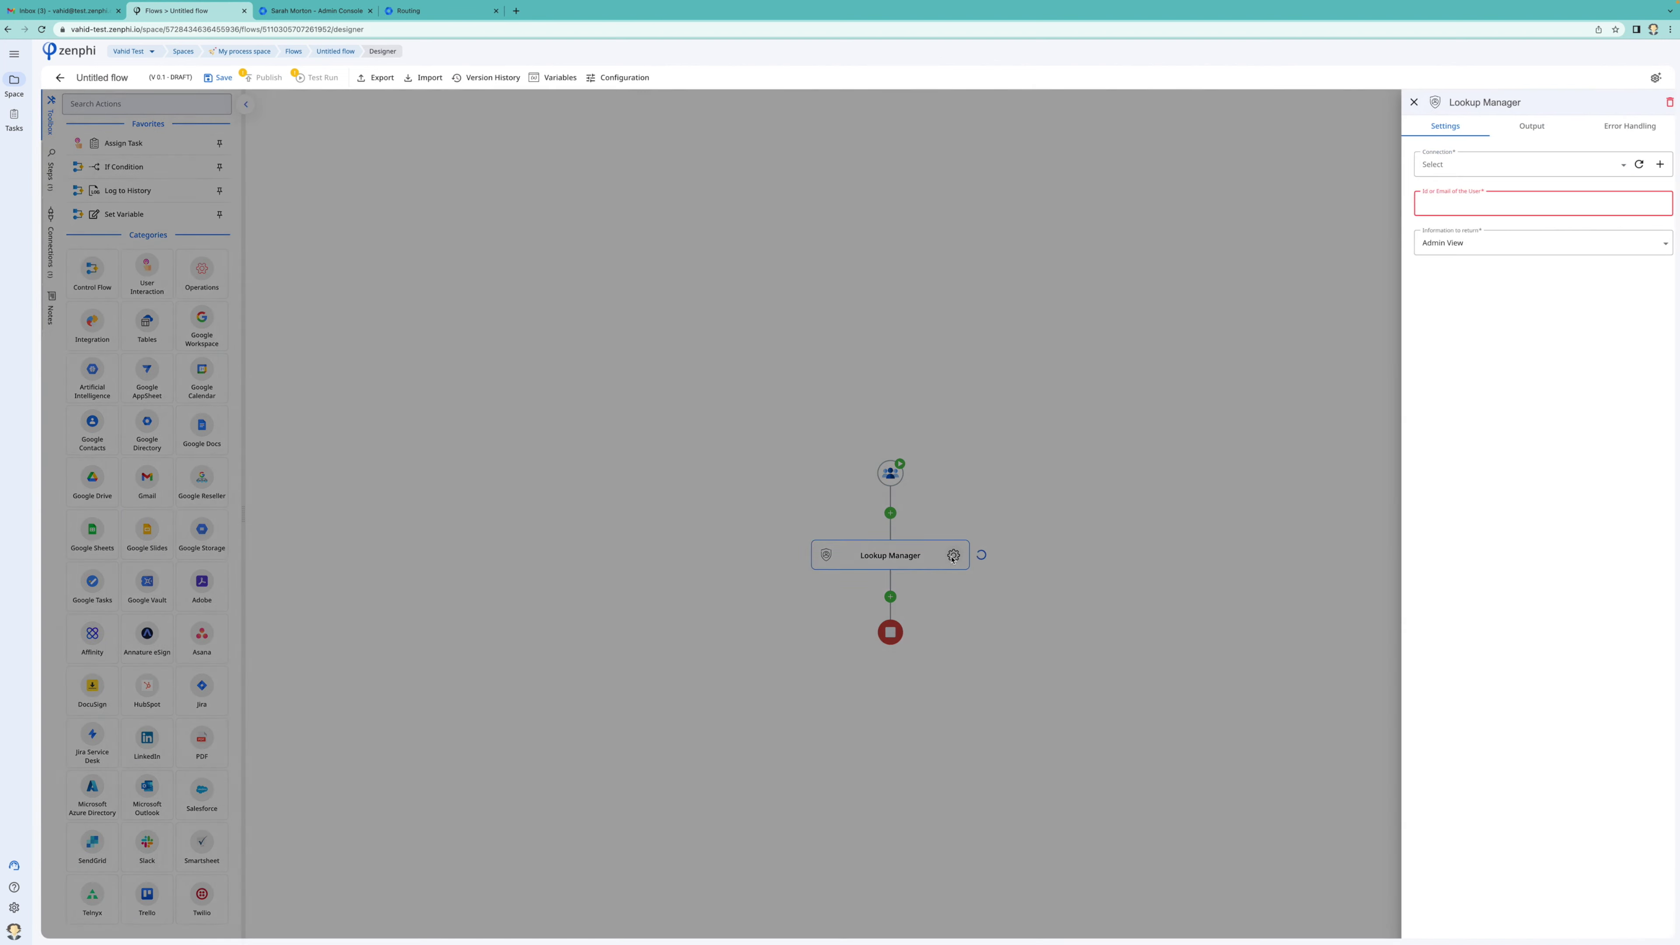
{"action": "left_click", "coordinate": [1495, 165]}
{"action": "left_click", "coordinate": [1468, 192]}
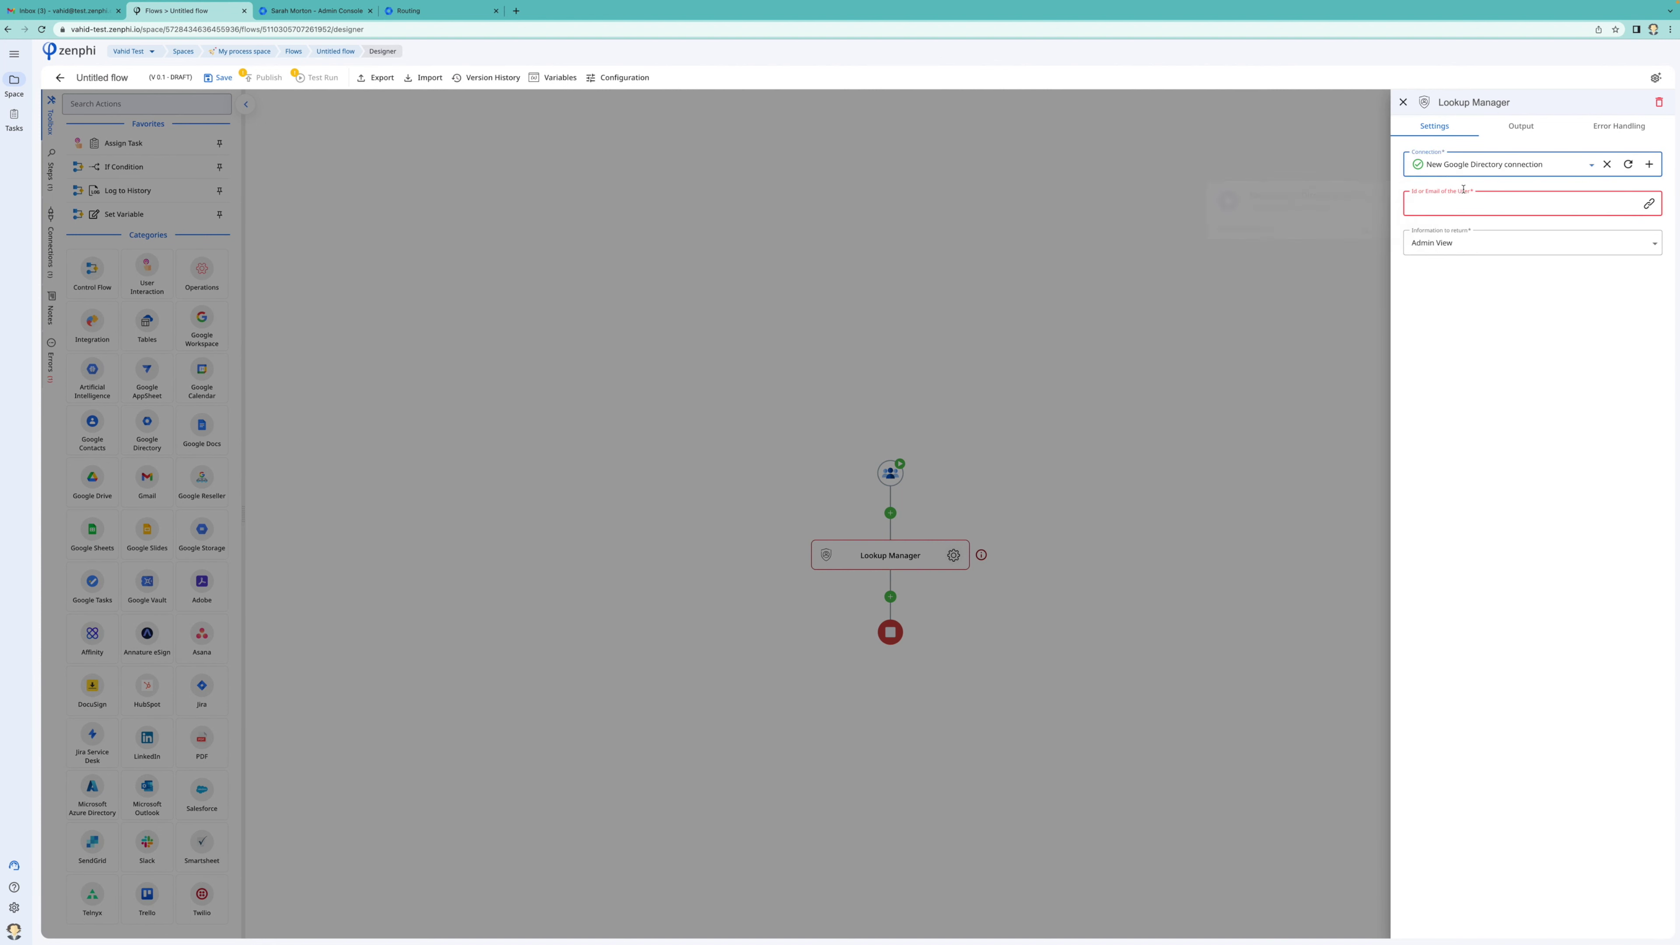
{"action": "left_click", "coordinate": [1648, 204]}
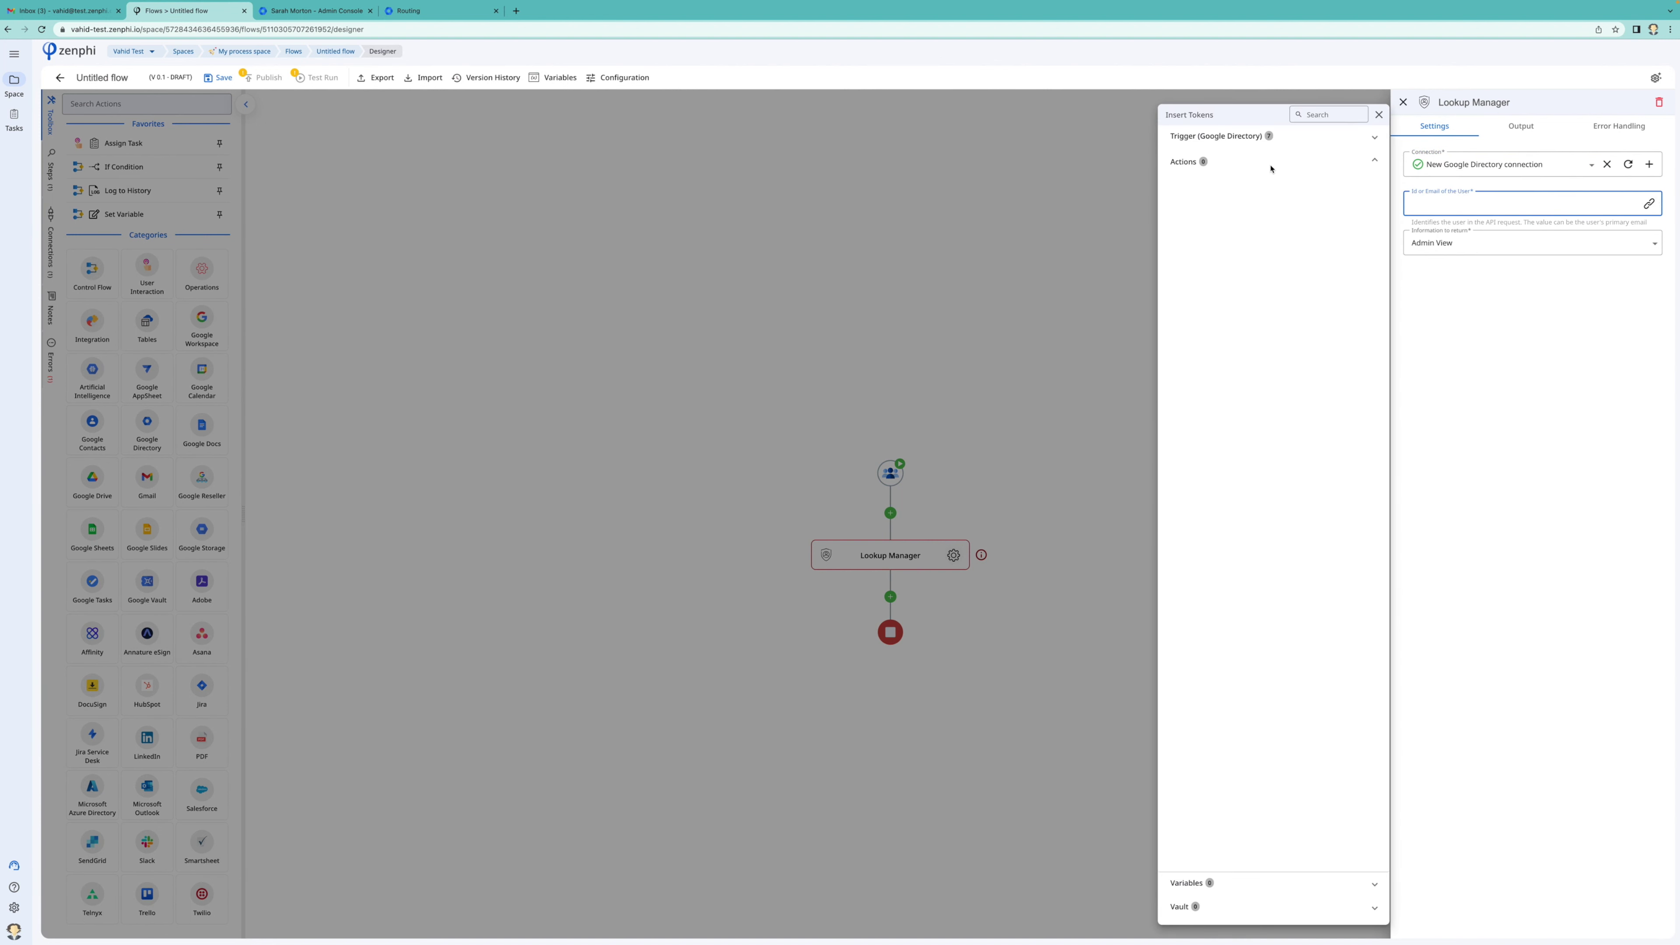
{"action": "left_click", "coordinate": [1262, 137]}
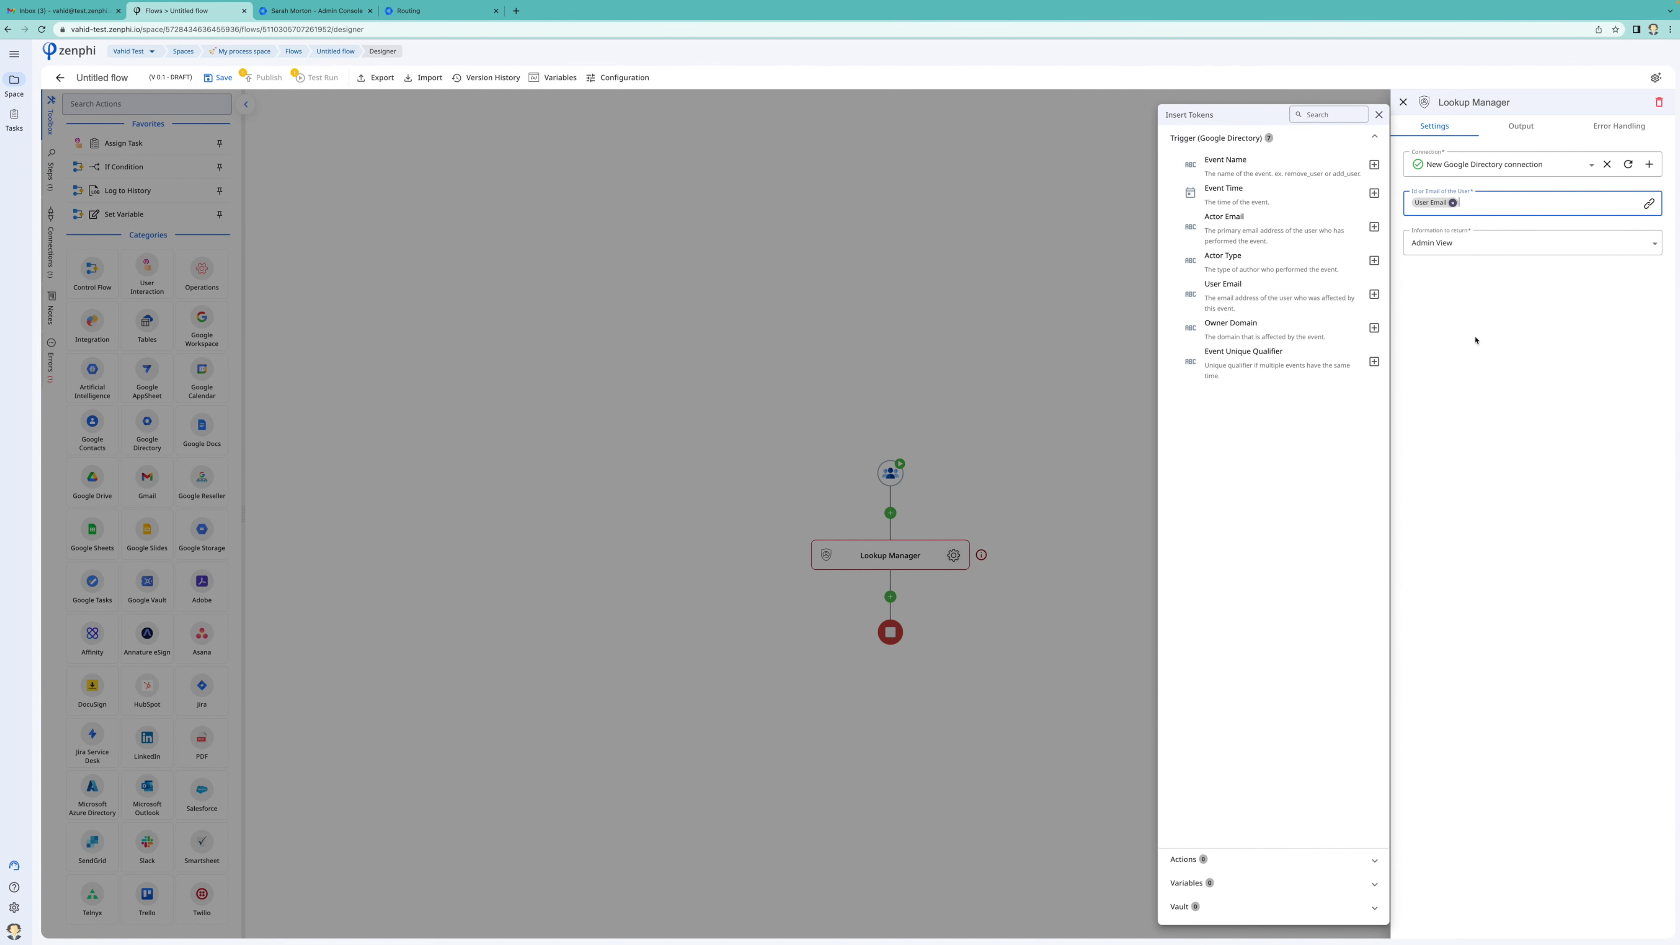
{"action": "left_click", "coordinate": [1343, 376]}
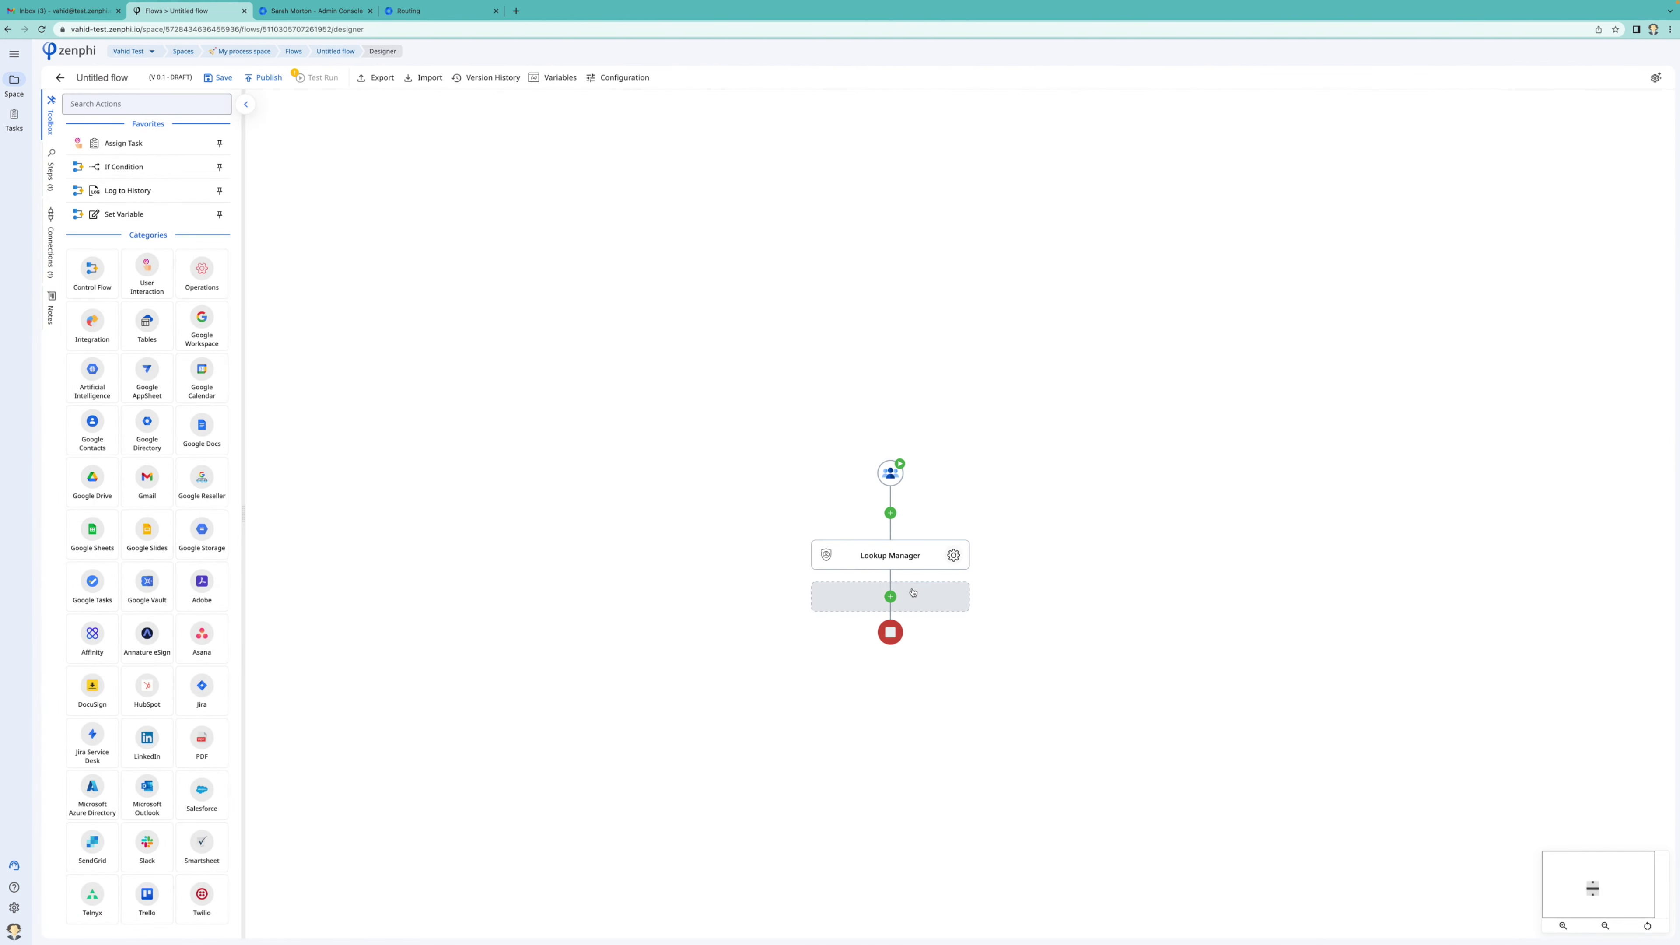
Add a Generate Password step (10–15 characters, uppercase, numbers, special characters) after Lookup Manager
{"action": "left_click", "coordinate": [913, 592]}
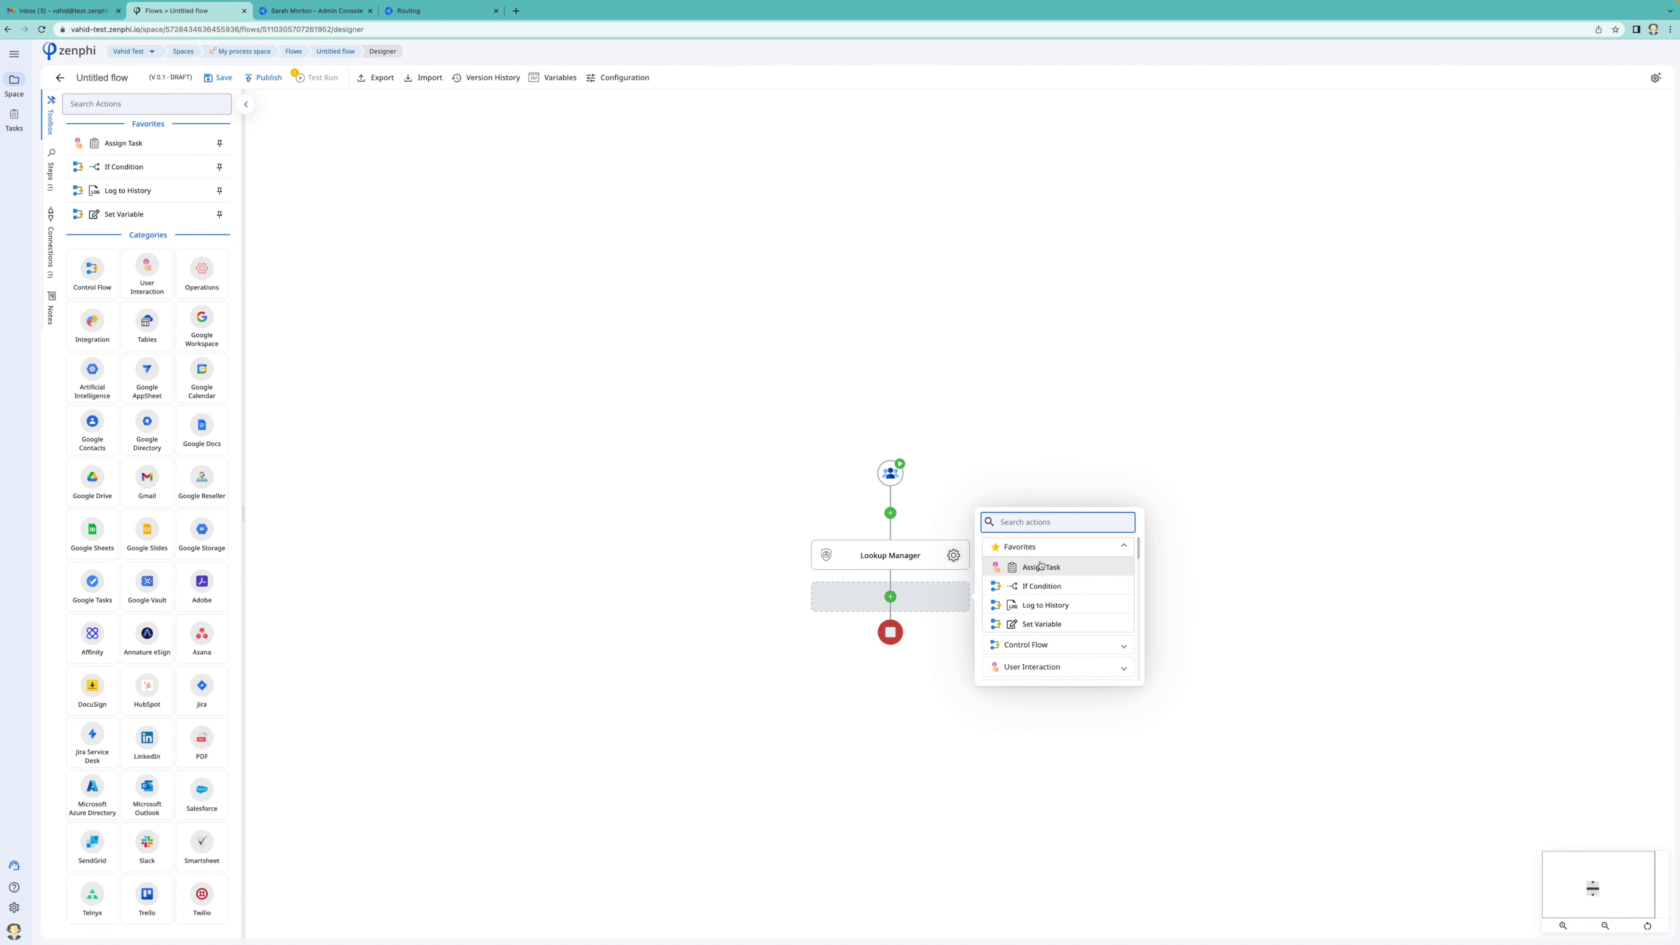
{"action": "type", "text": "pass"}
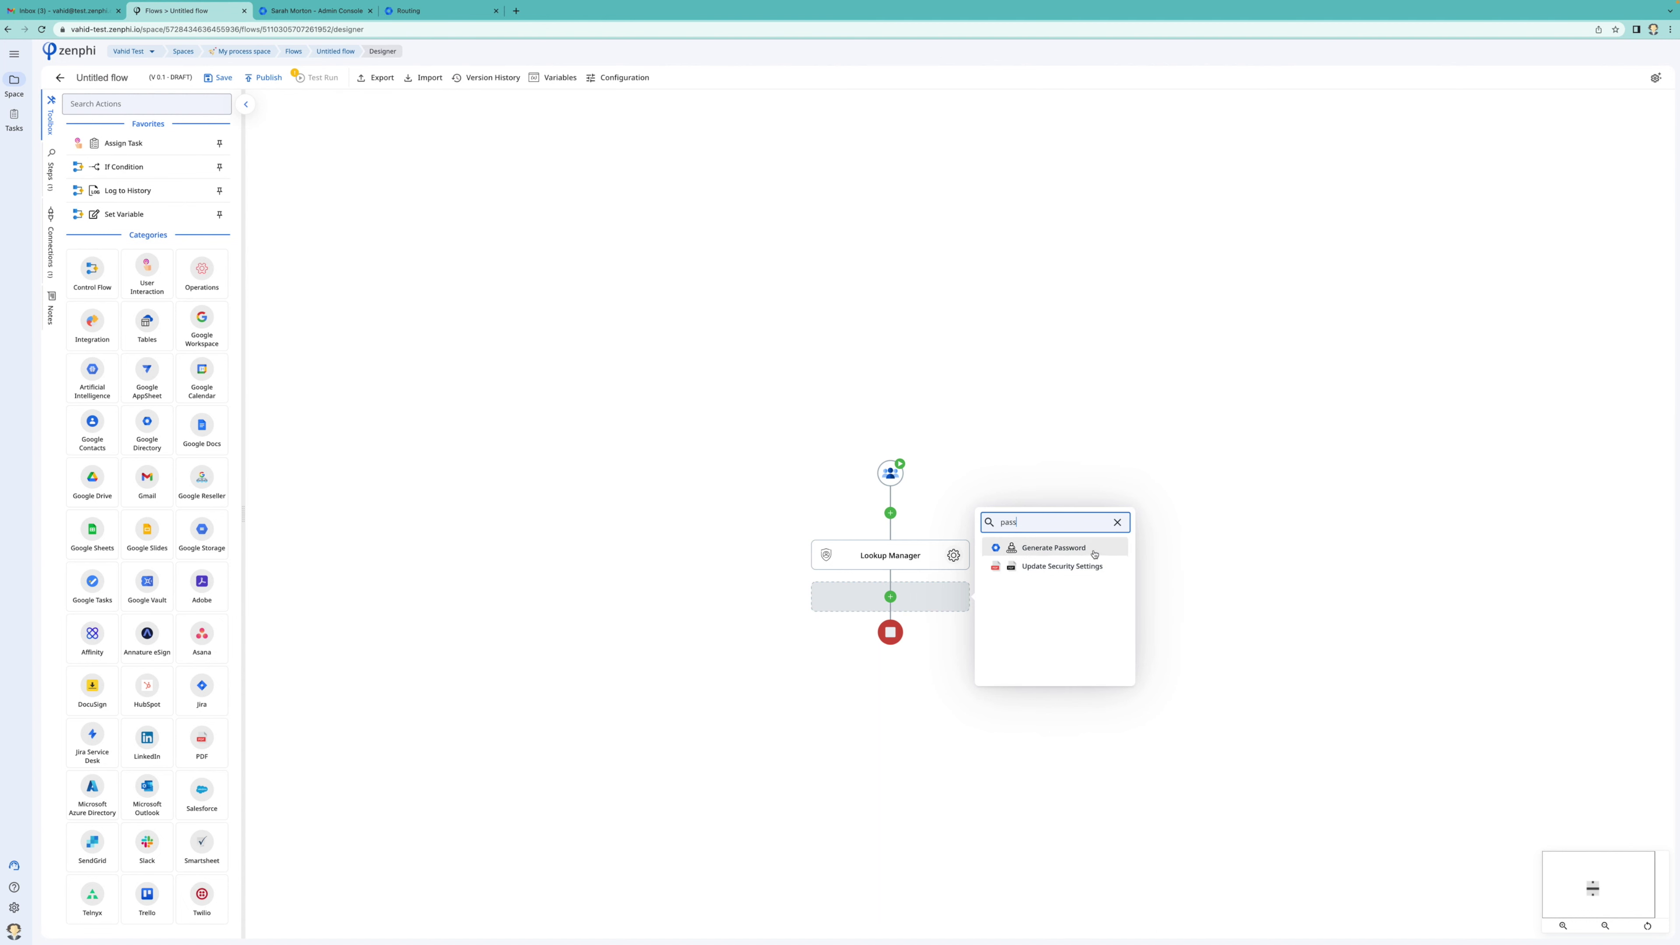
{"action": "left_click", "coordinate": [1095, 551]}
{"action": "left_click", "coordinate": [955, 642]}
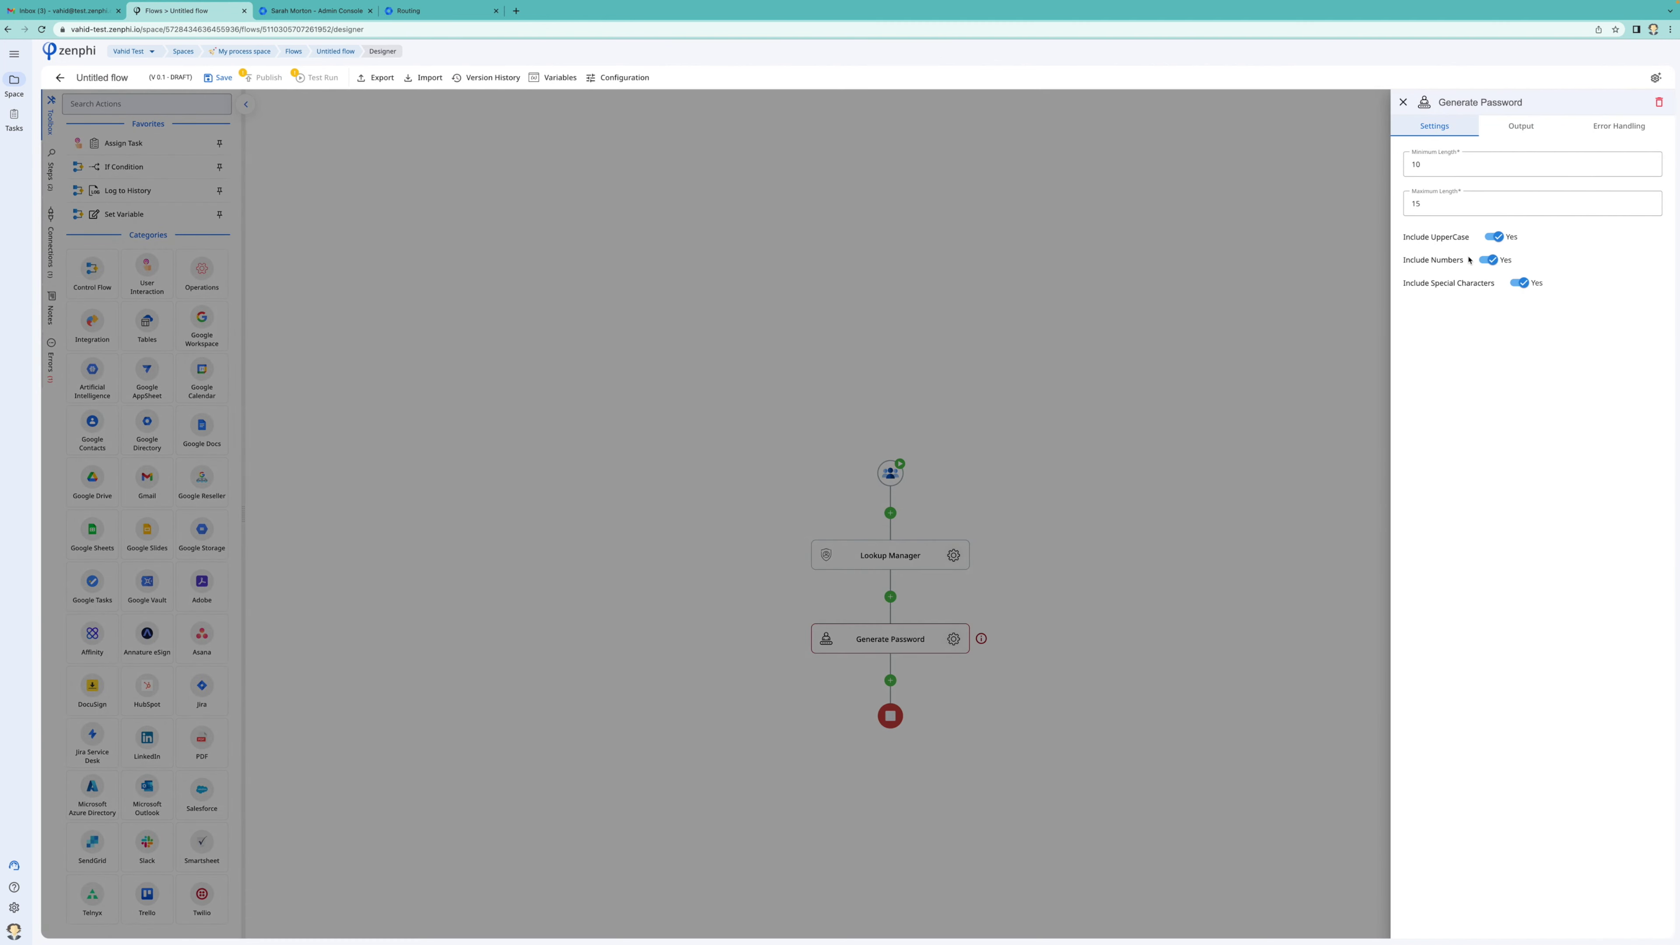
{"action": "left_click", "coordinate": [1205, 556]}
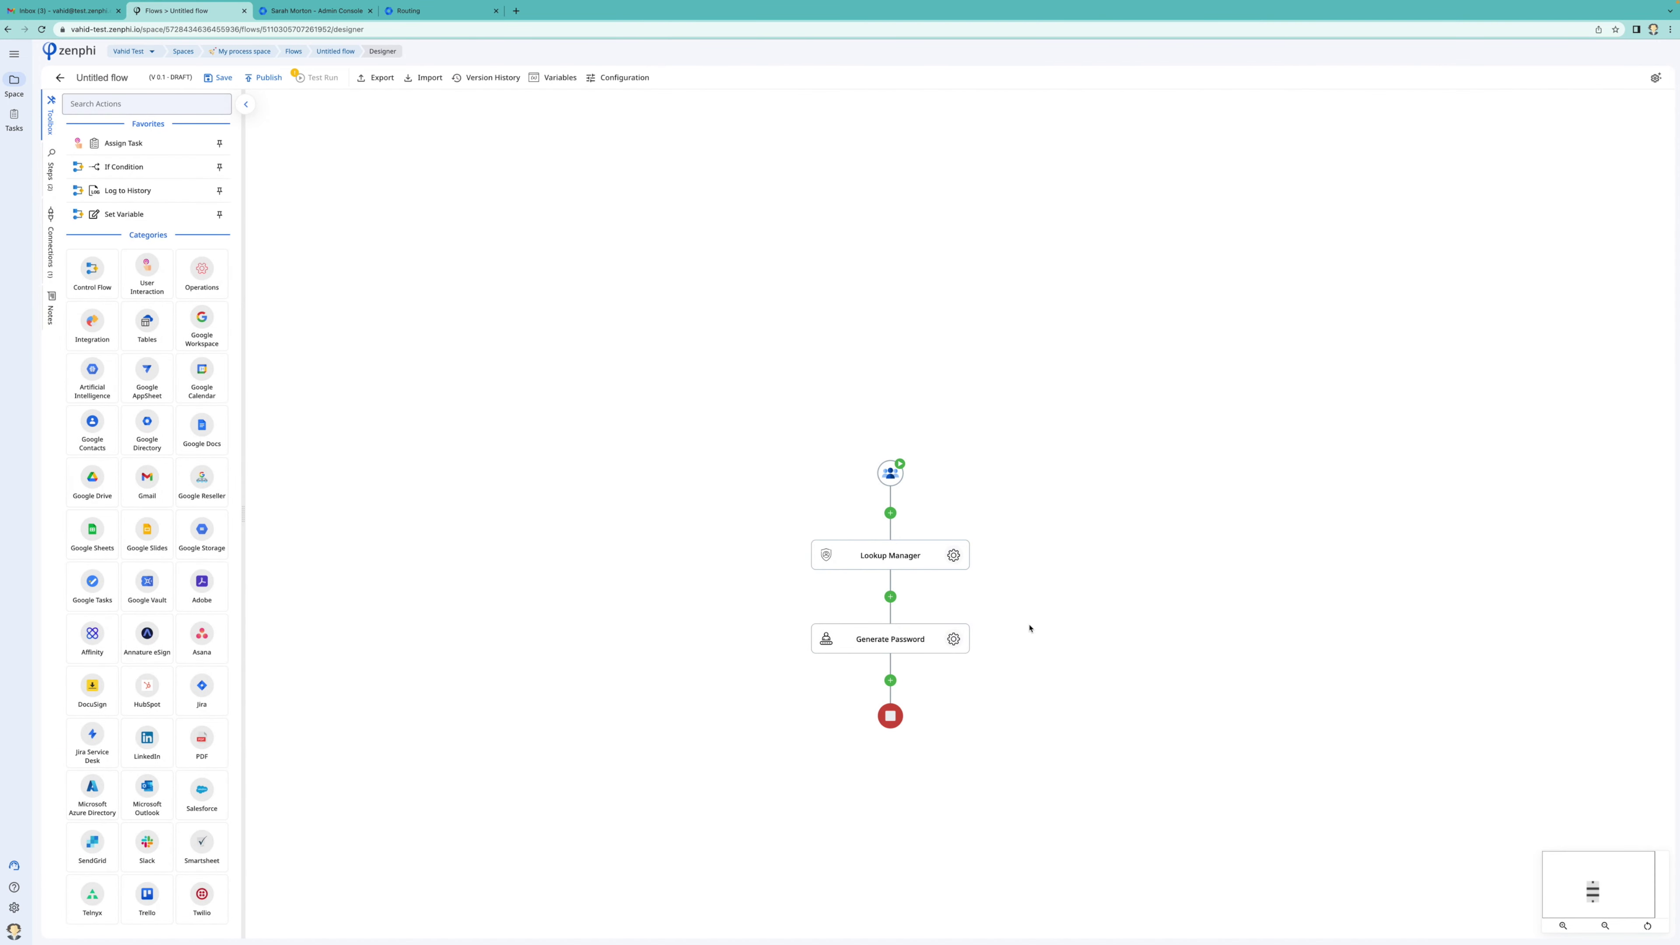
{"action": "left_click_drag", "start_coordinate": [1031, 626], "coordinate": [1031, 518]}
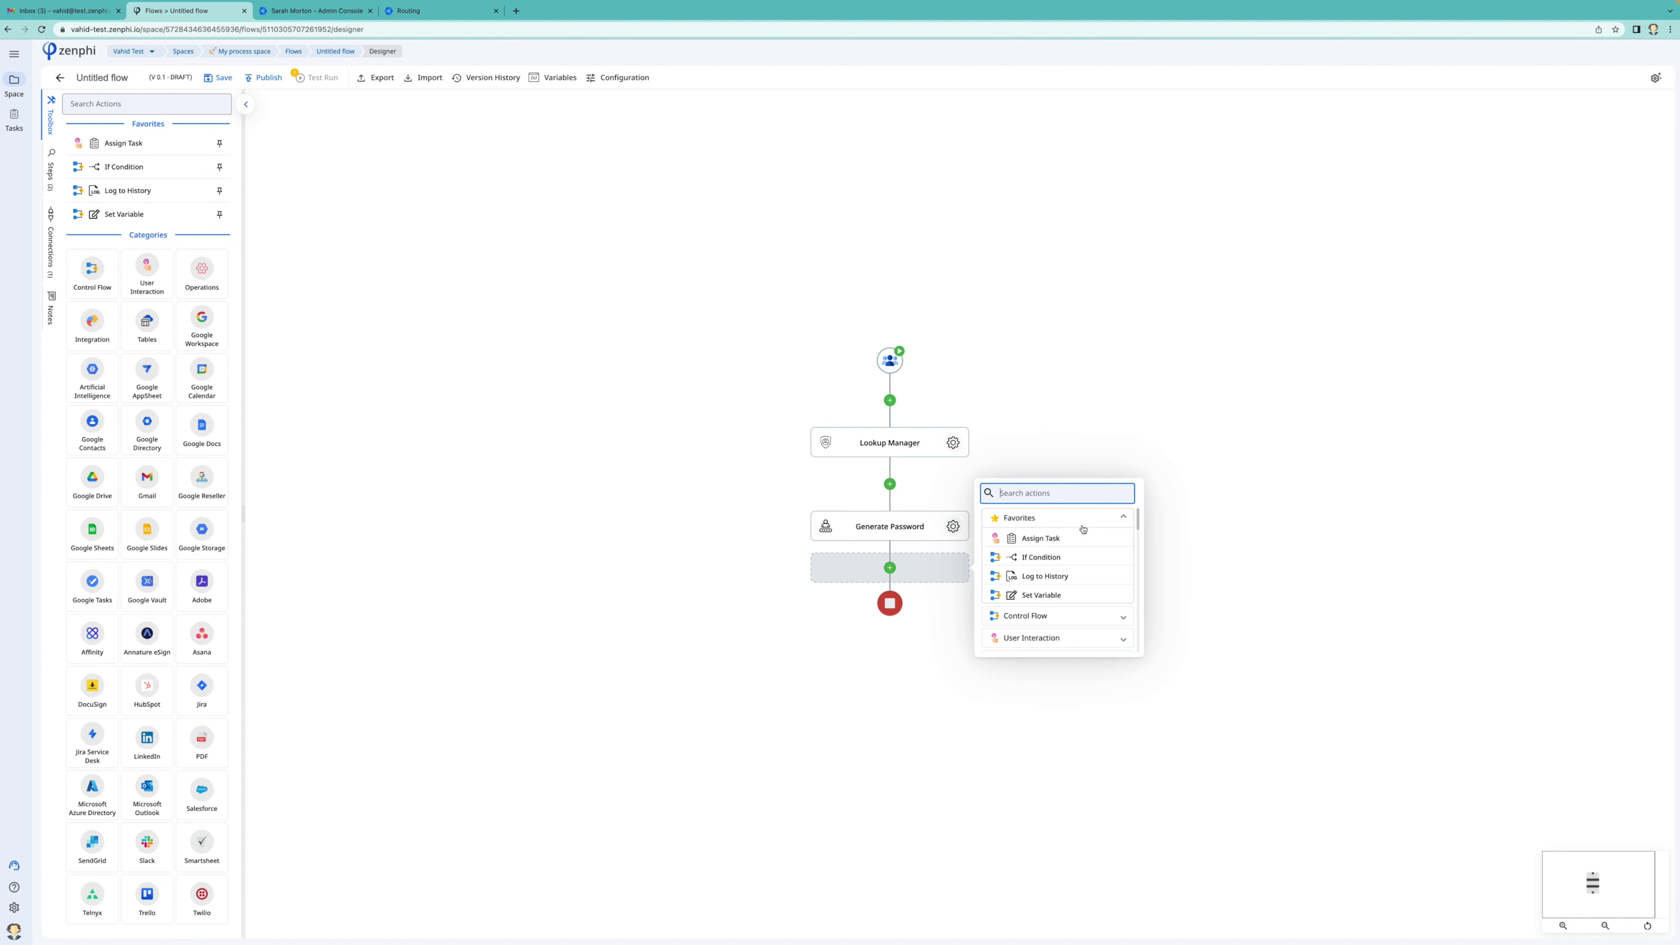
{"action": "type", "text": "update"}
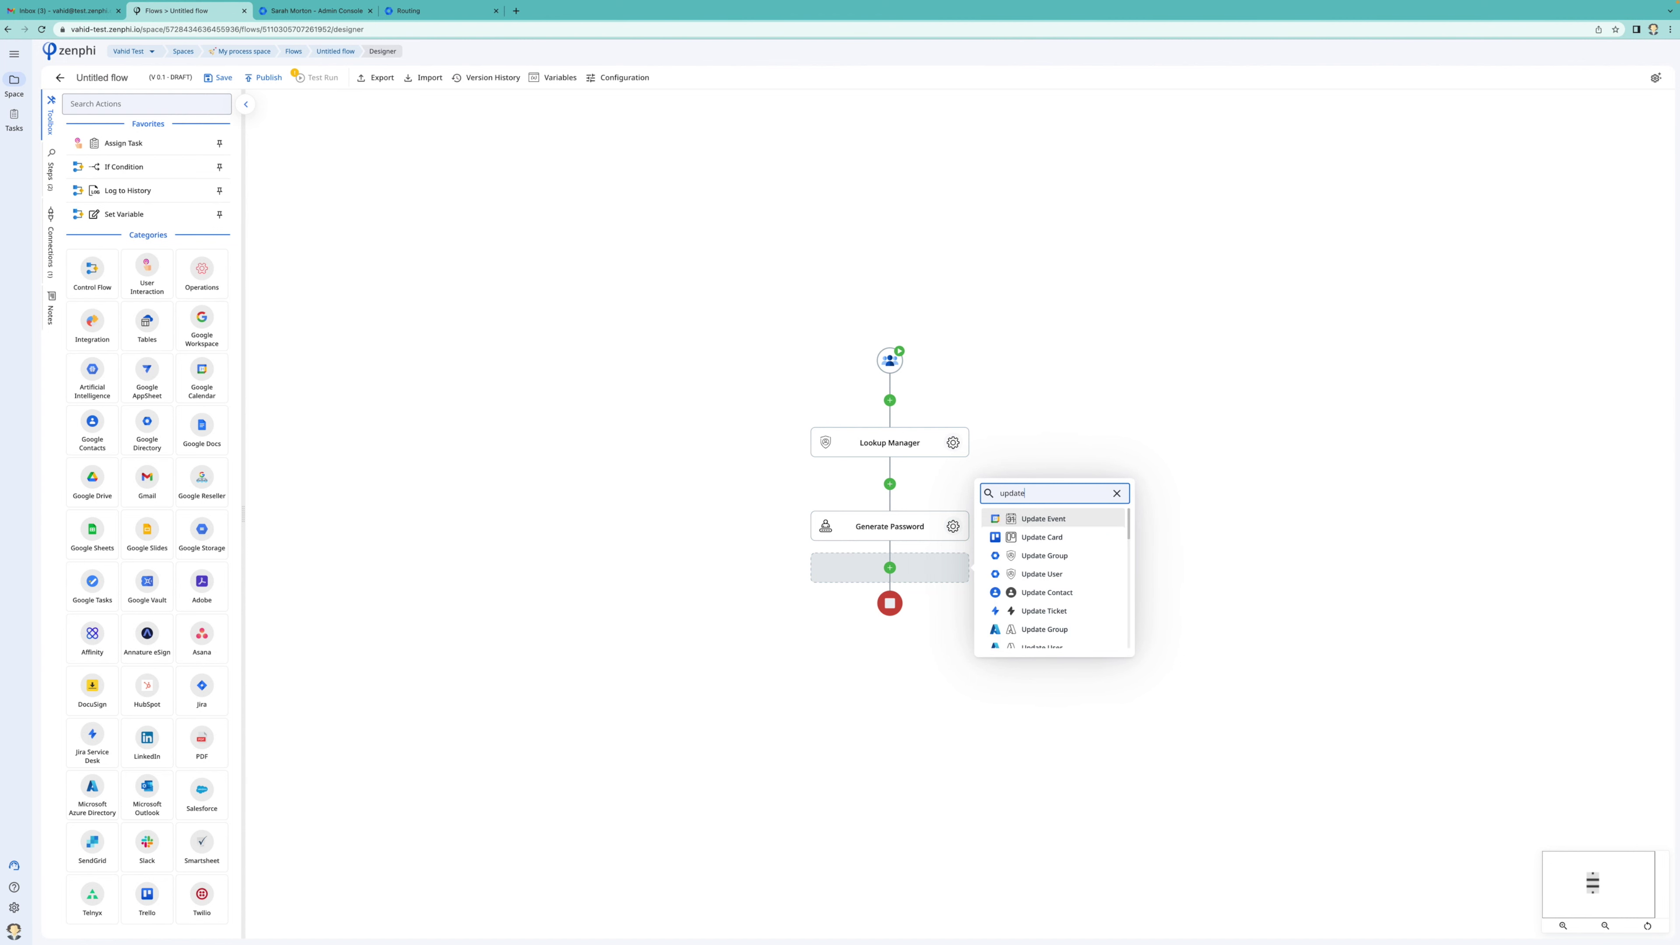
{"action": "type", "text": " us"}
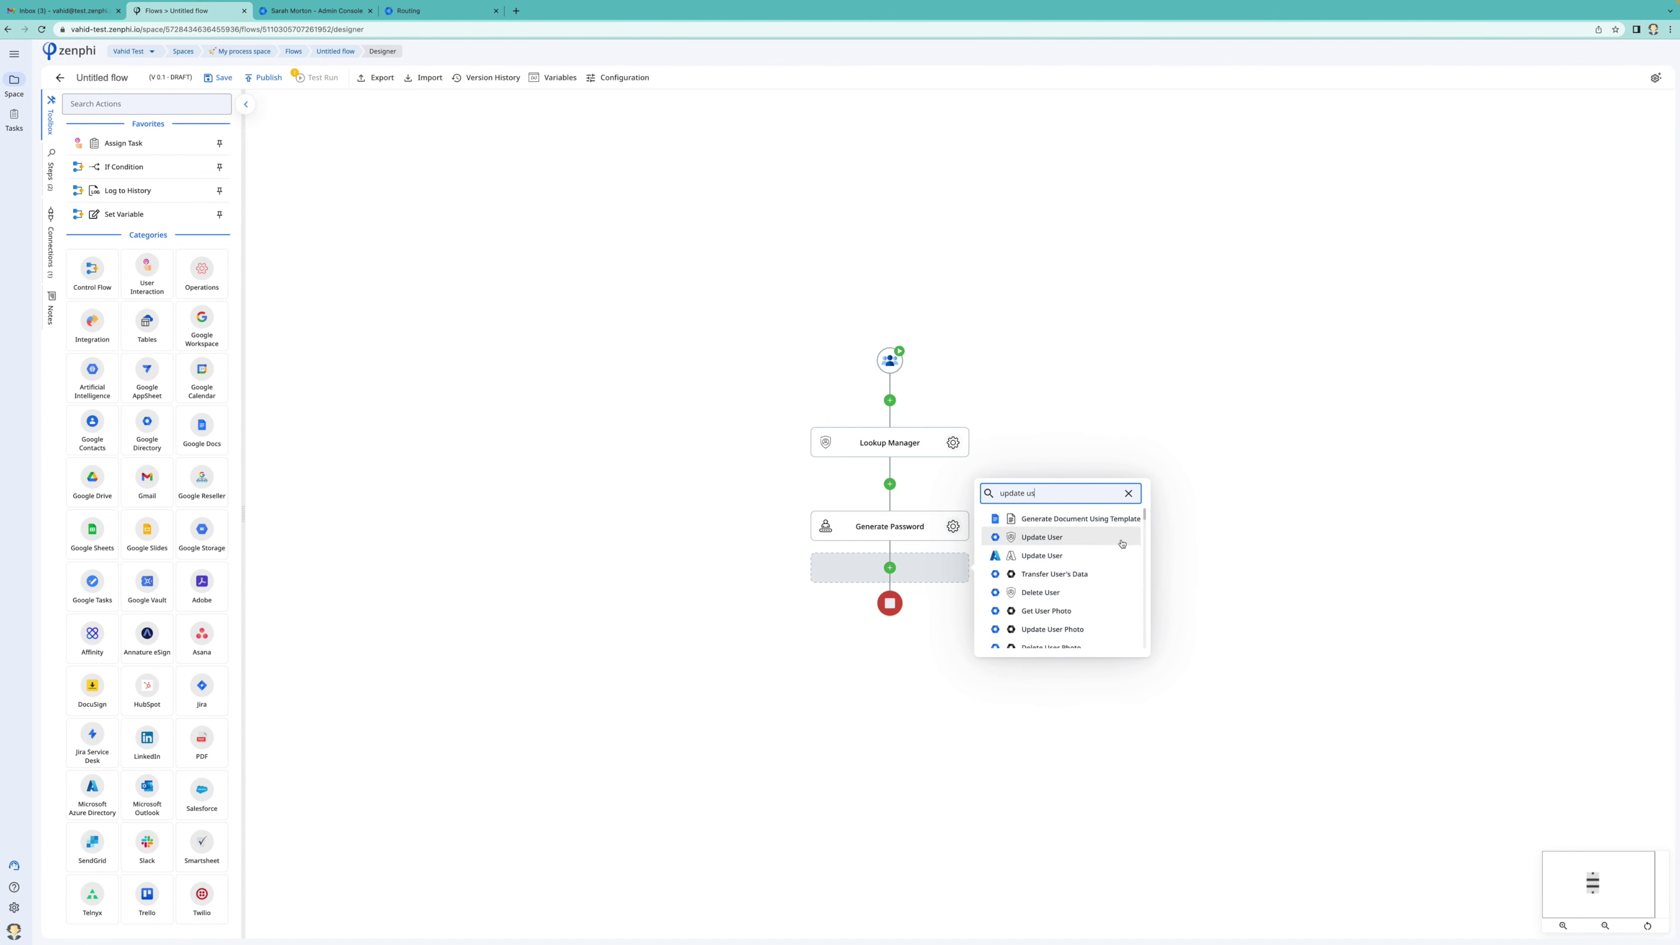
{"action": "left_click", "coordinate": [1122, 542]}
{"action": "left_click", "coordinate": [953, 609]}
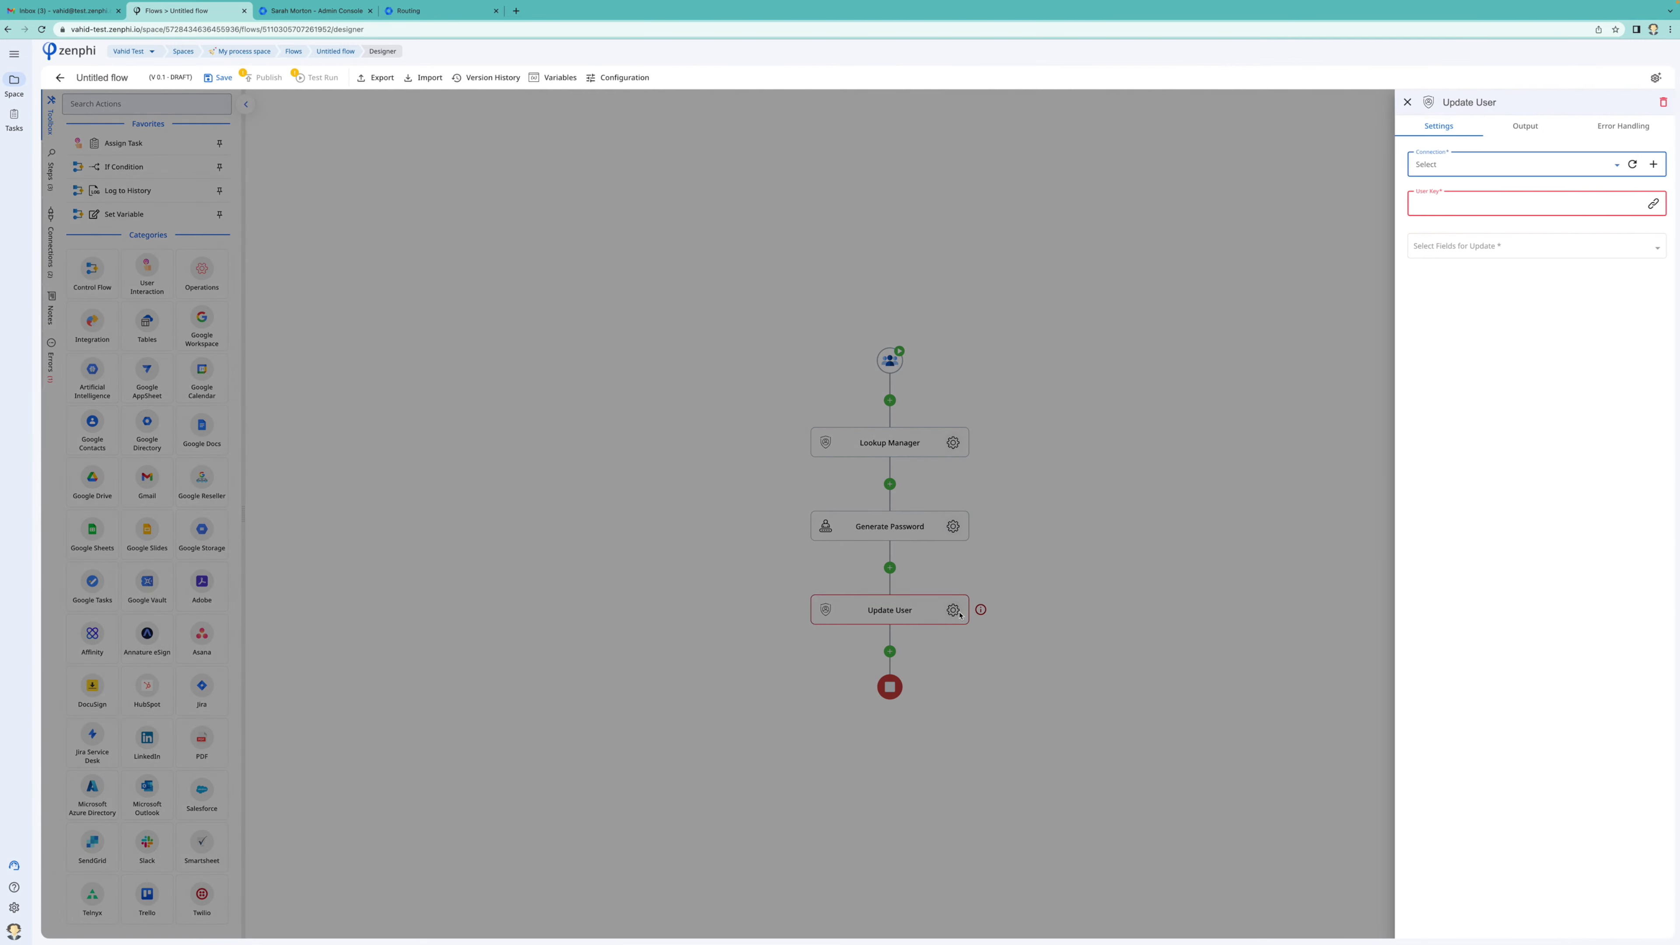
{"action": "left_click", "coordinate": [1458, 166]}
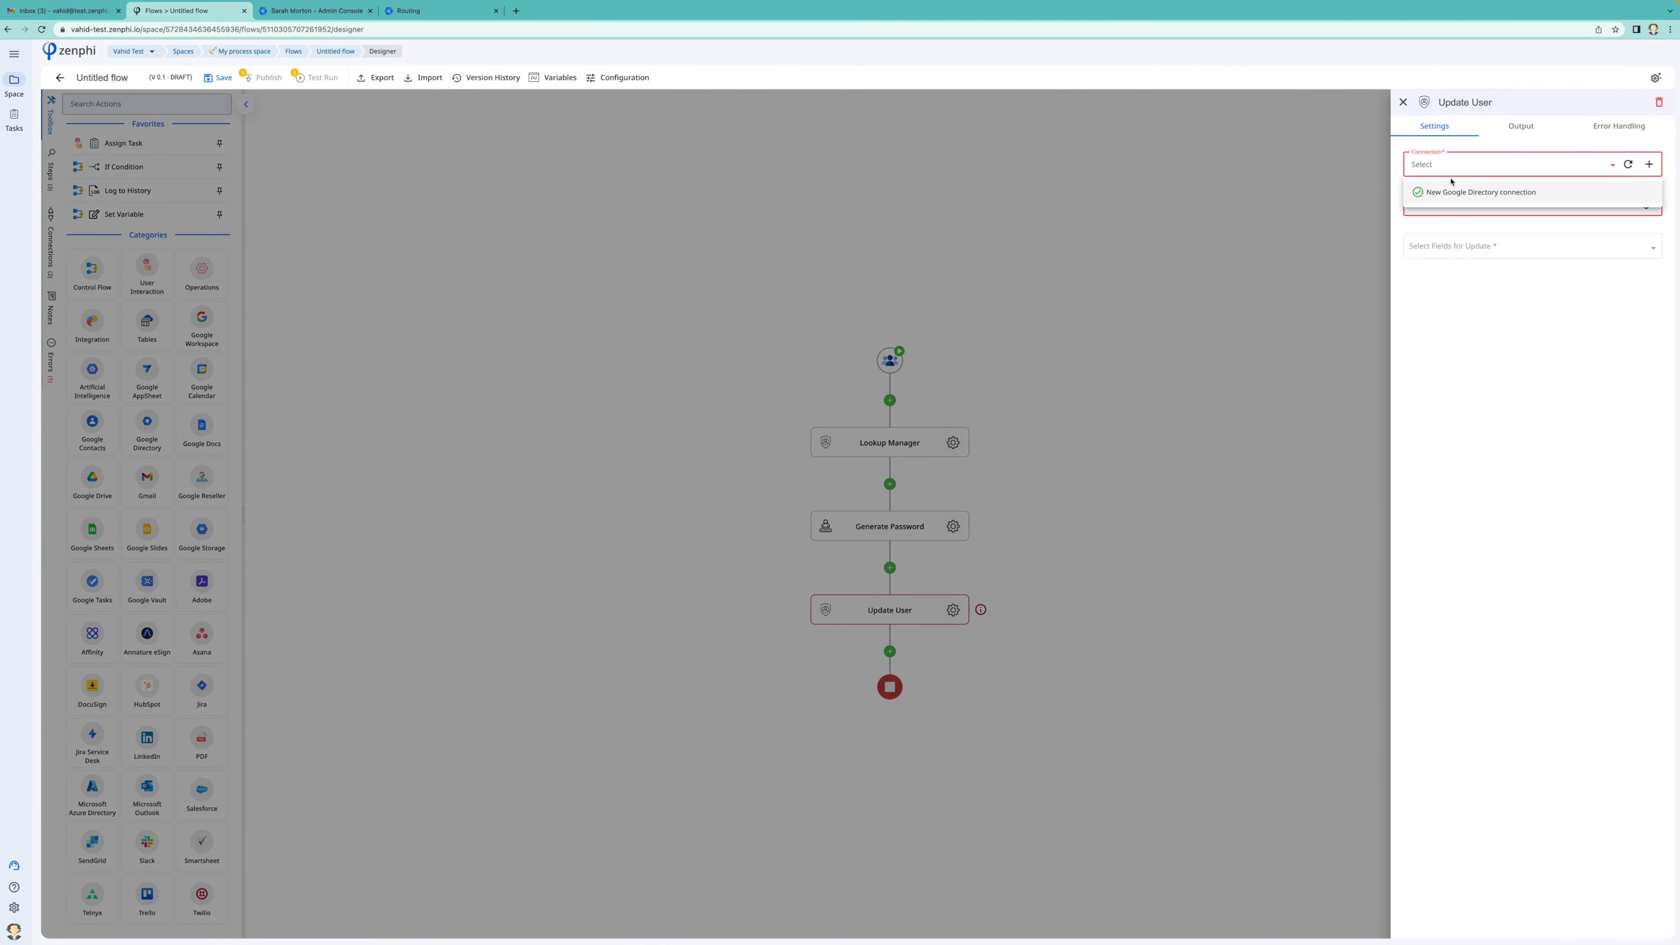
{"action": "left_click", "coordinate": [1452, 194]}
{"action": "left_click", "coordinate": [1543, 205]}
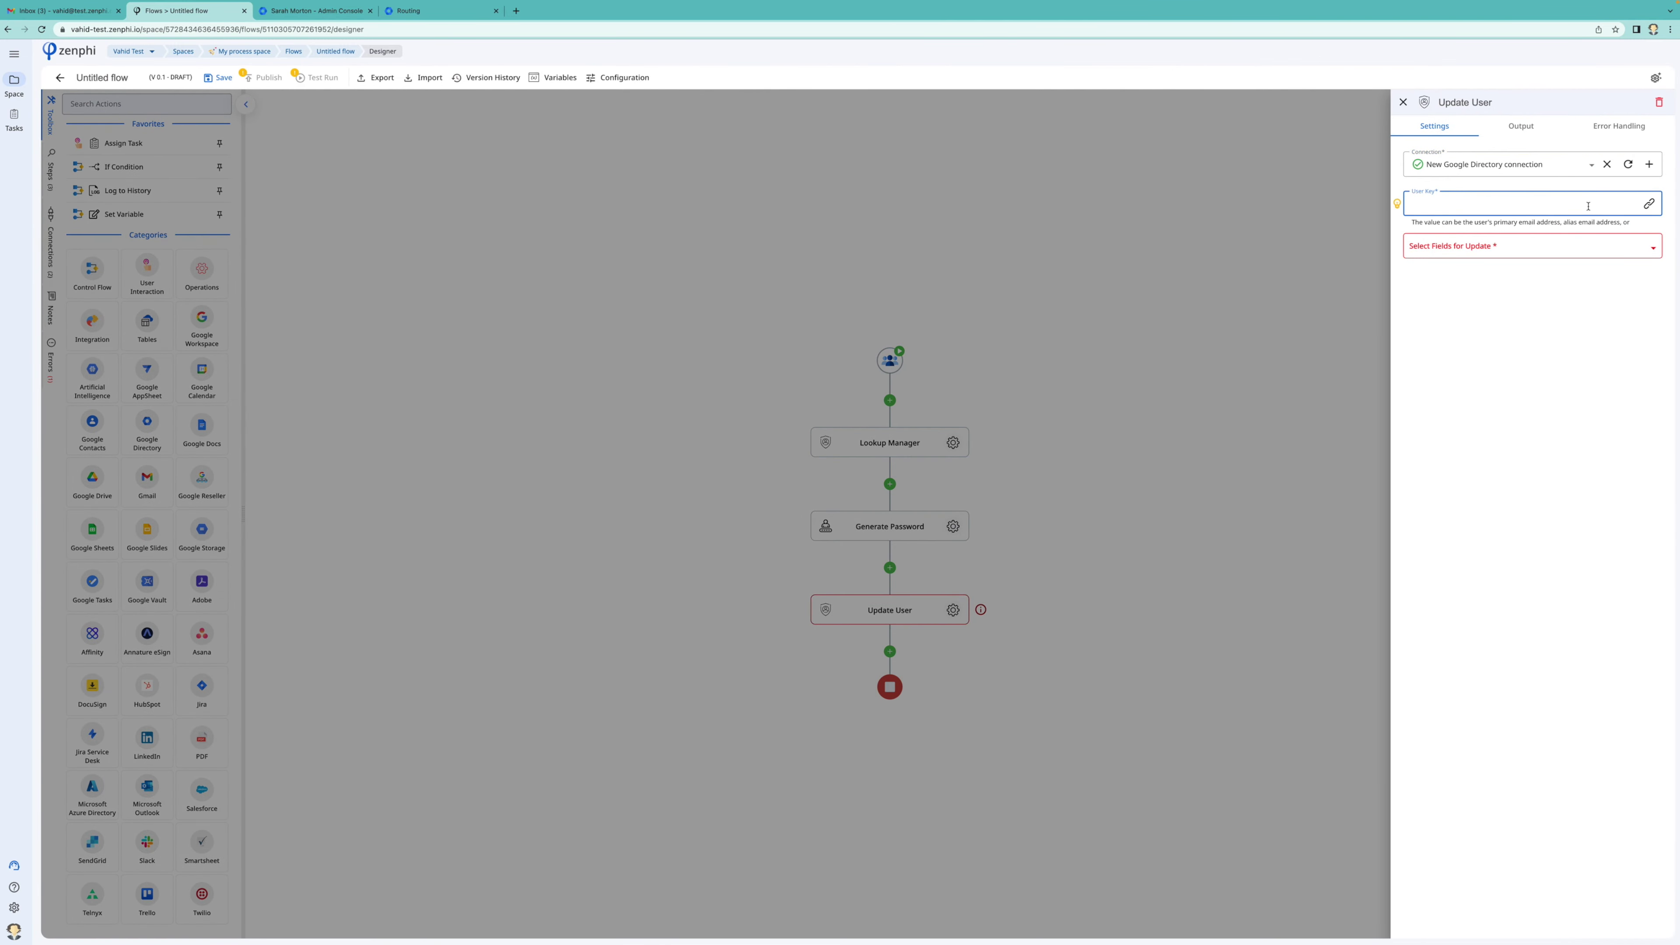
{"action": "type", "text": "@"}
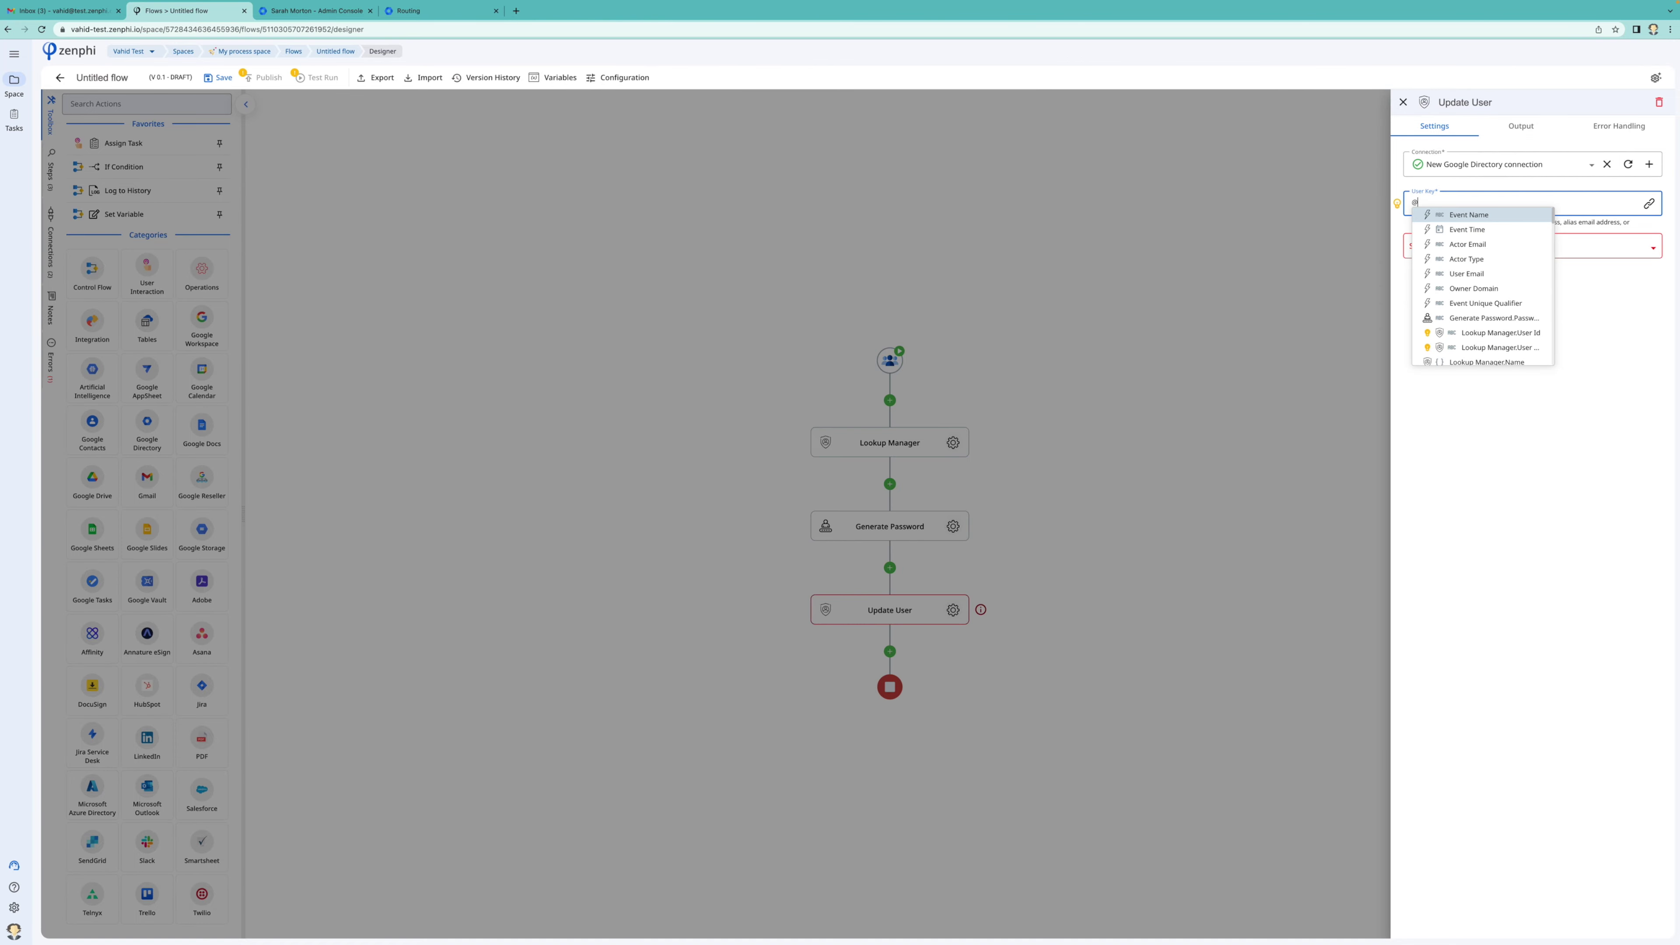
{"action": "key", "text": "Down"}
{"action": "key", "text": "Down"}
{"action": "key", "text": "Down"}
{"action": "key", "text": "Down"}
{"action": "key", "text": "Return"}
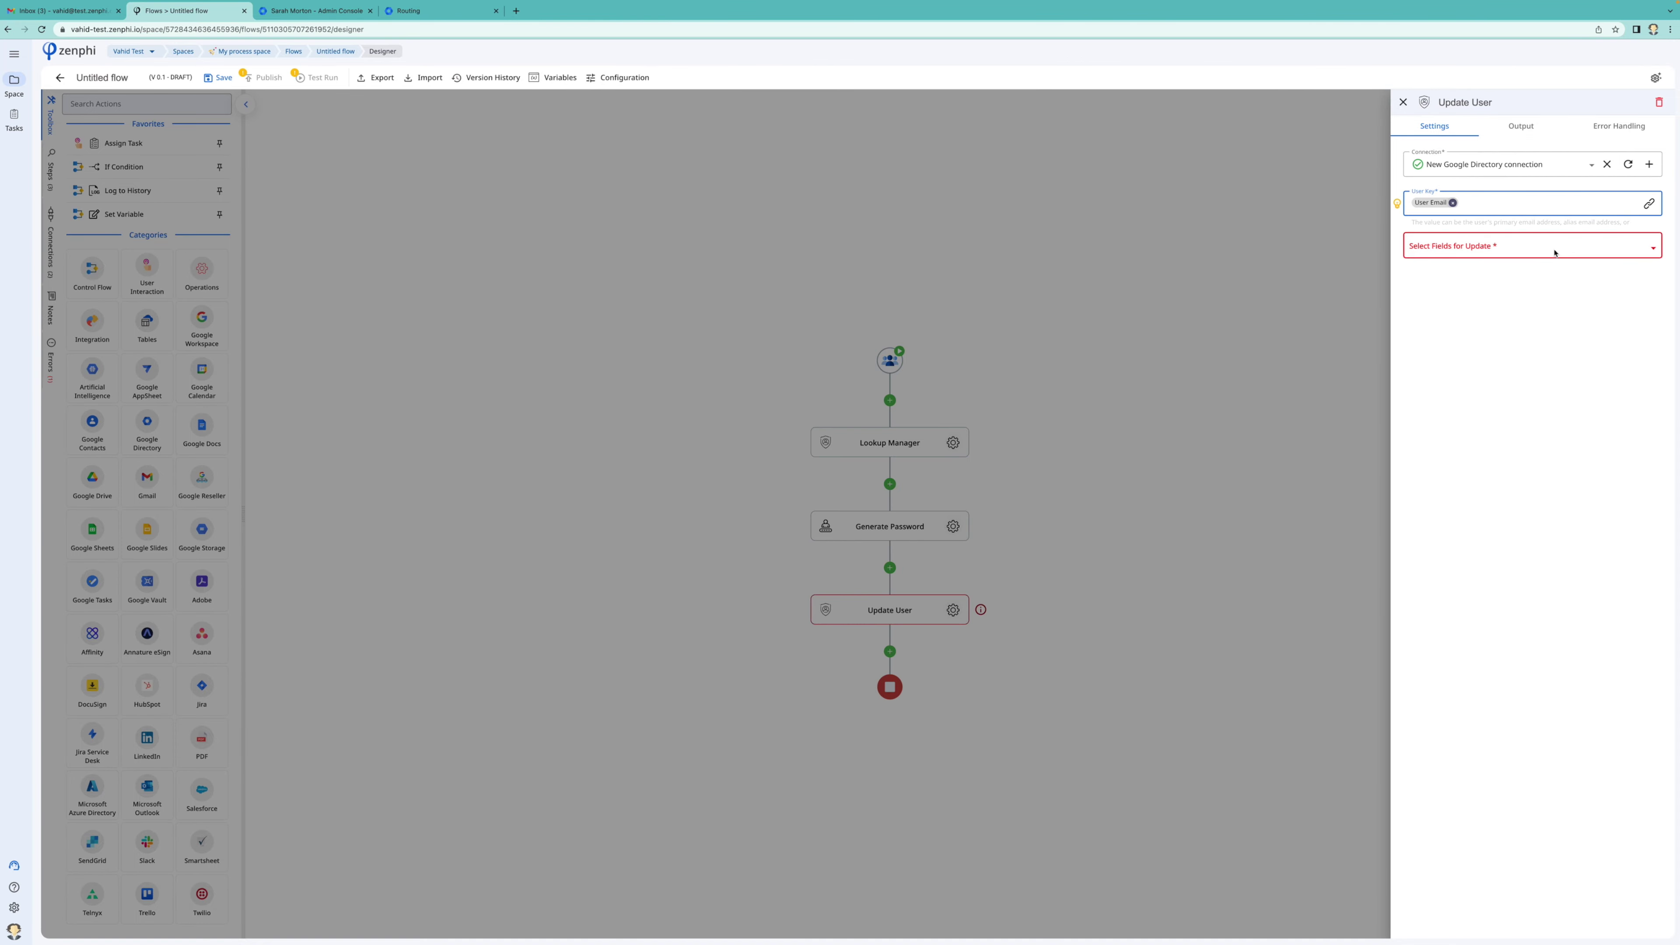
Choose Password, Recovery Email and Recovery Phone to update, filling Password with the generated password
{"action": "left_click", "coordinate": [1555, 252]}
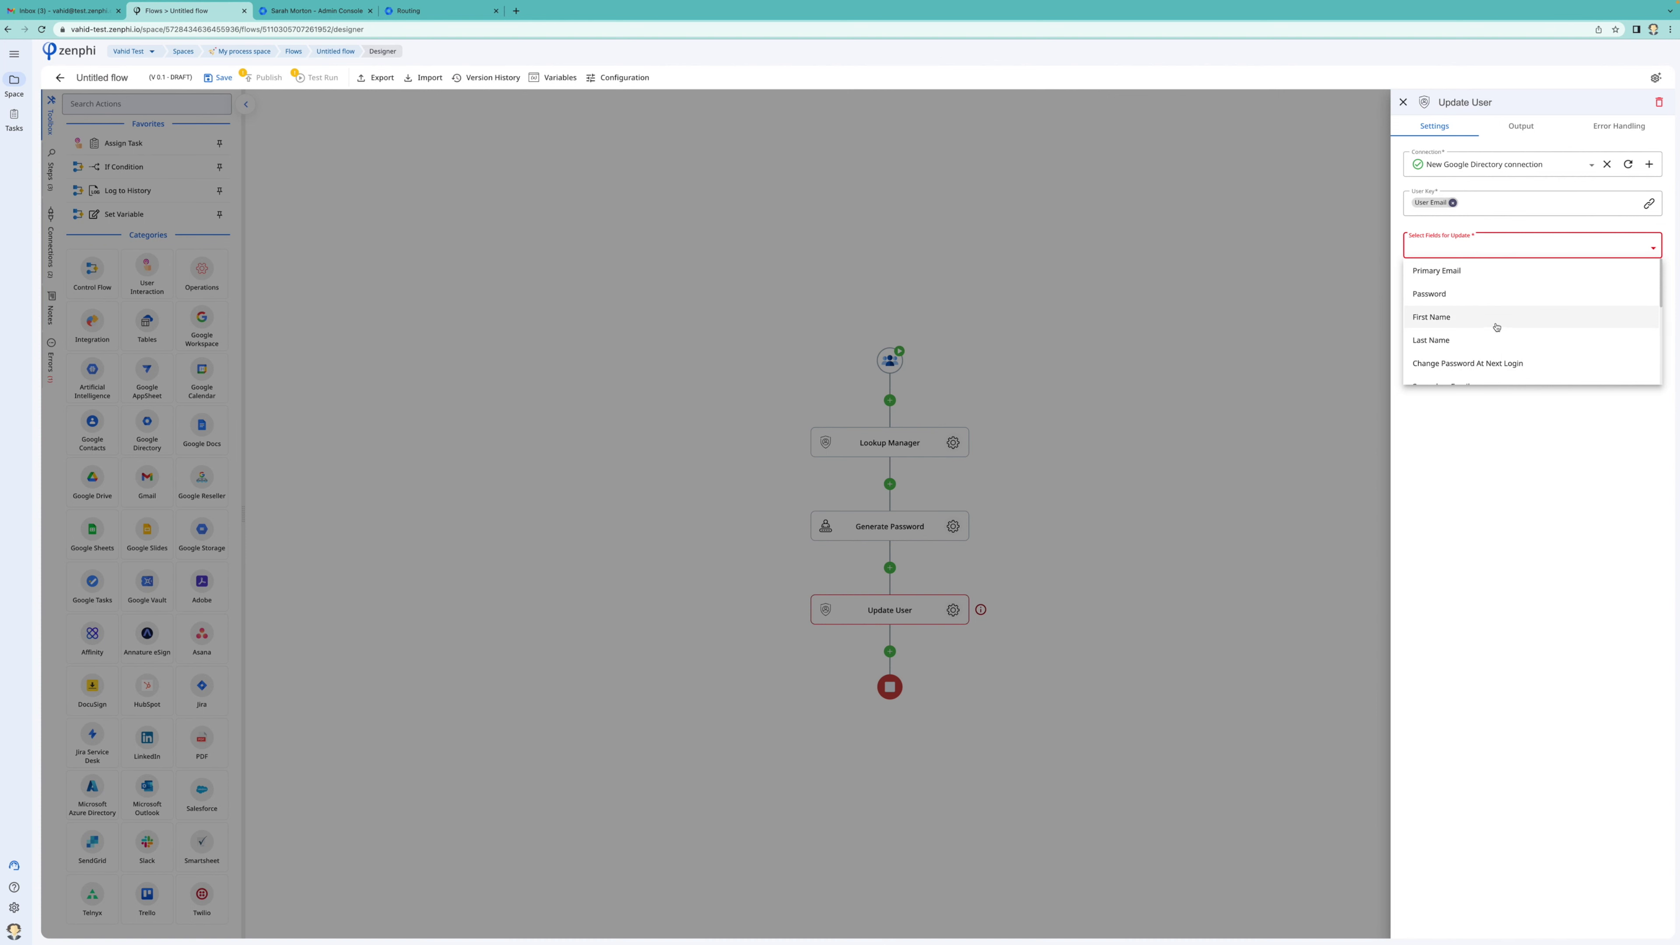
{"action": "left_click", "coordinate": [1482, 297]}
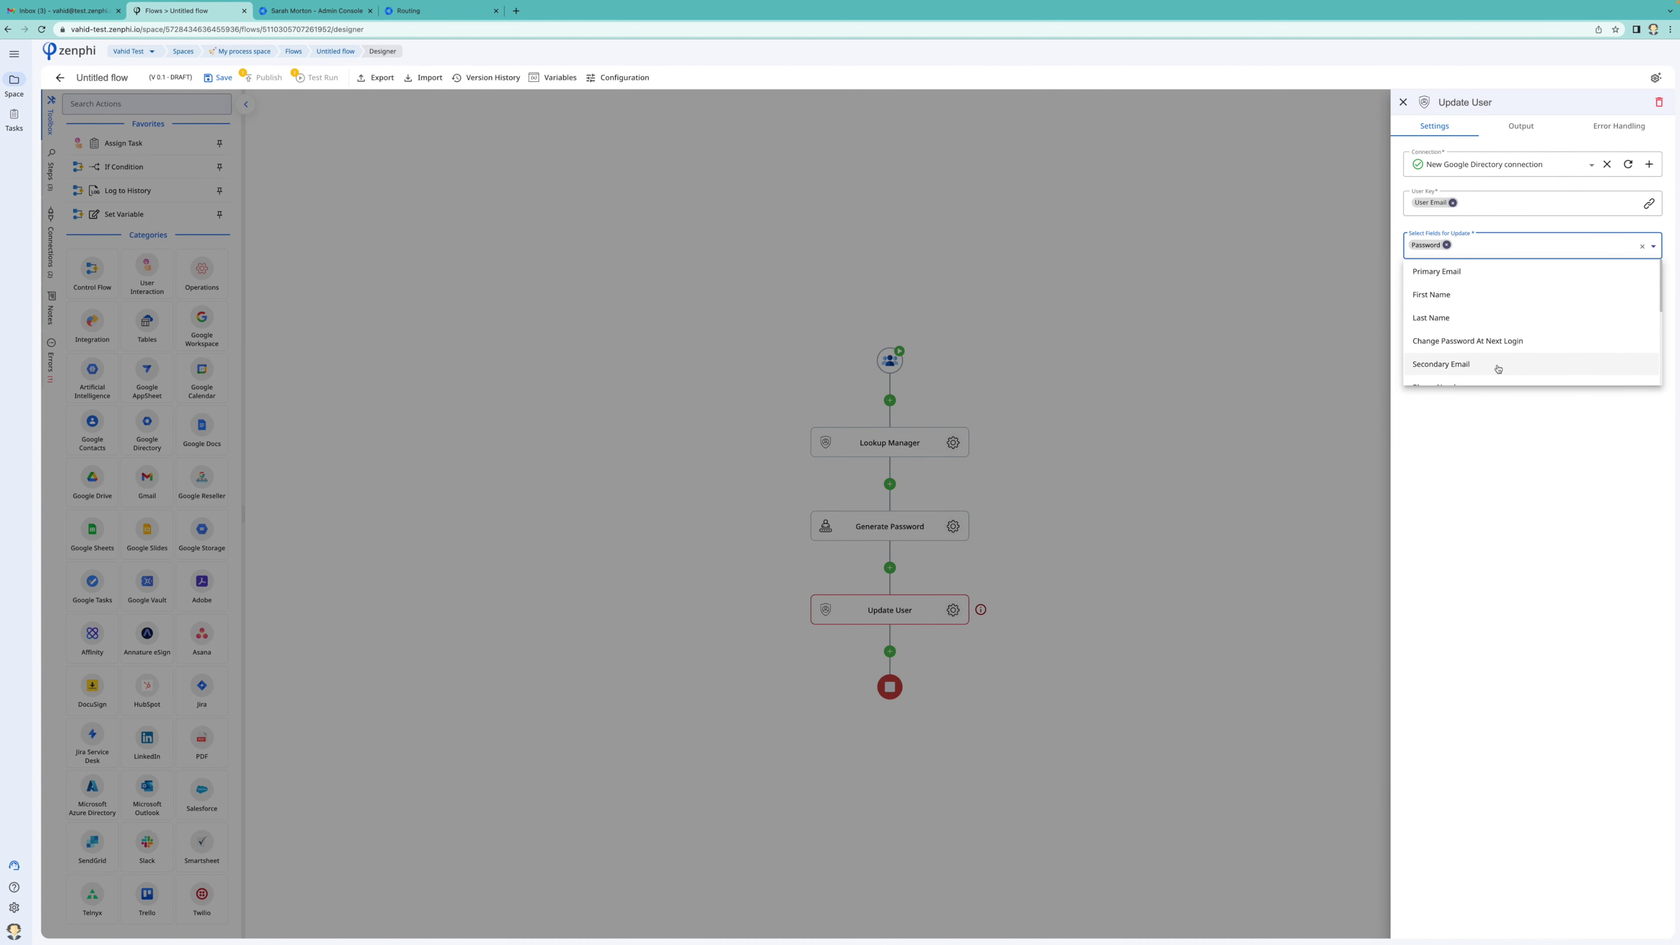
{"action": "scroll", "coordinate": [1498, 369], "scroll_direction": "down", "scroll_amount": 2}
{"action": "left_click", "coordinate": [1498, 361]}
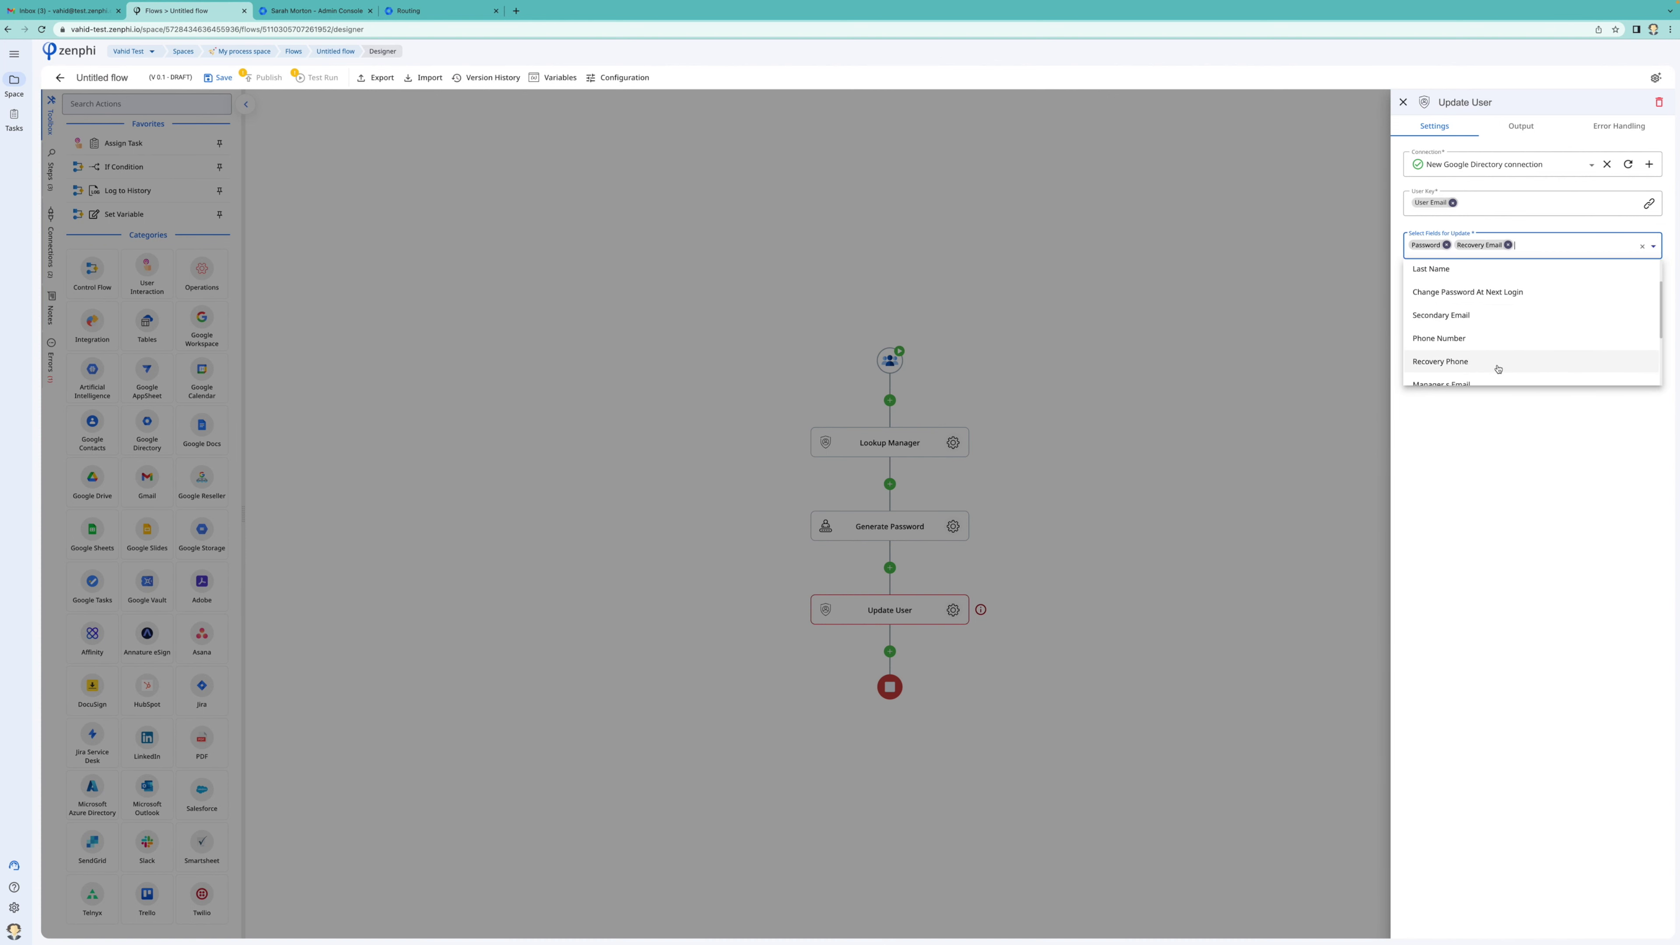
{"action": "left_click", "coordinate": [1496, 365]}
{"action": "left_click", "coordinate": [1523, 459]}
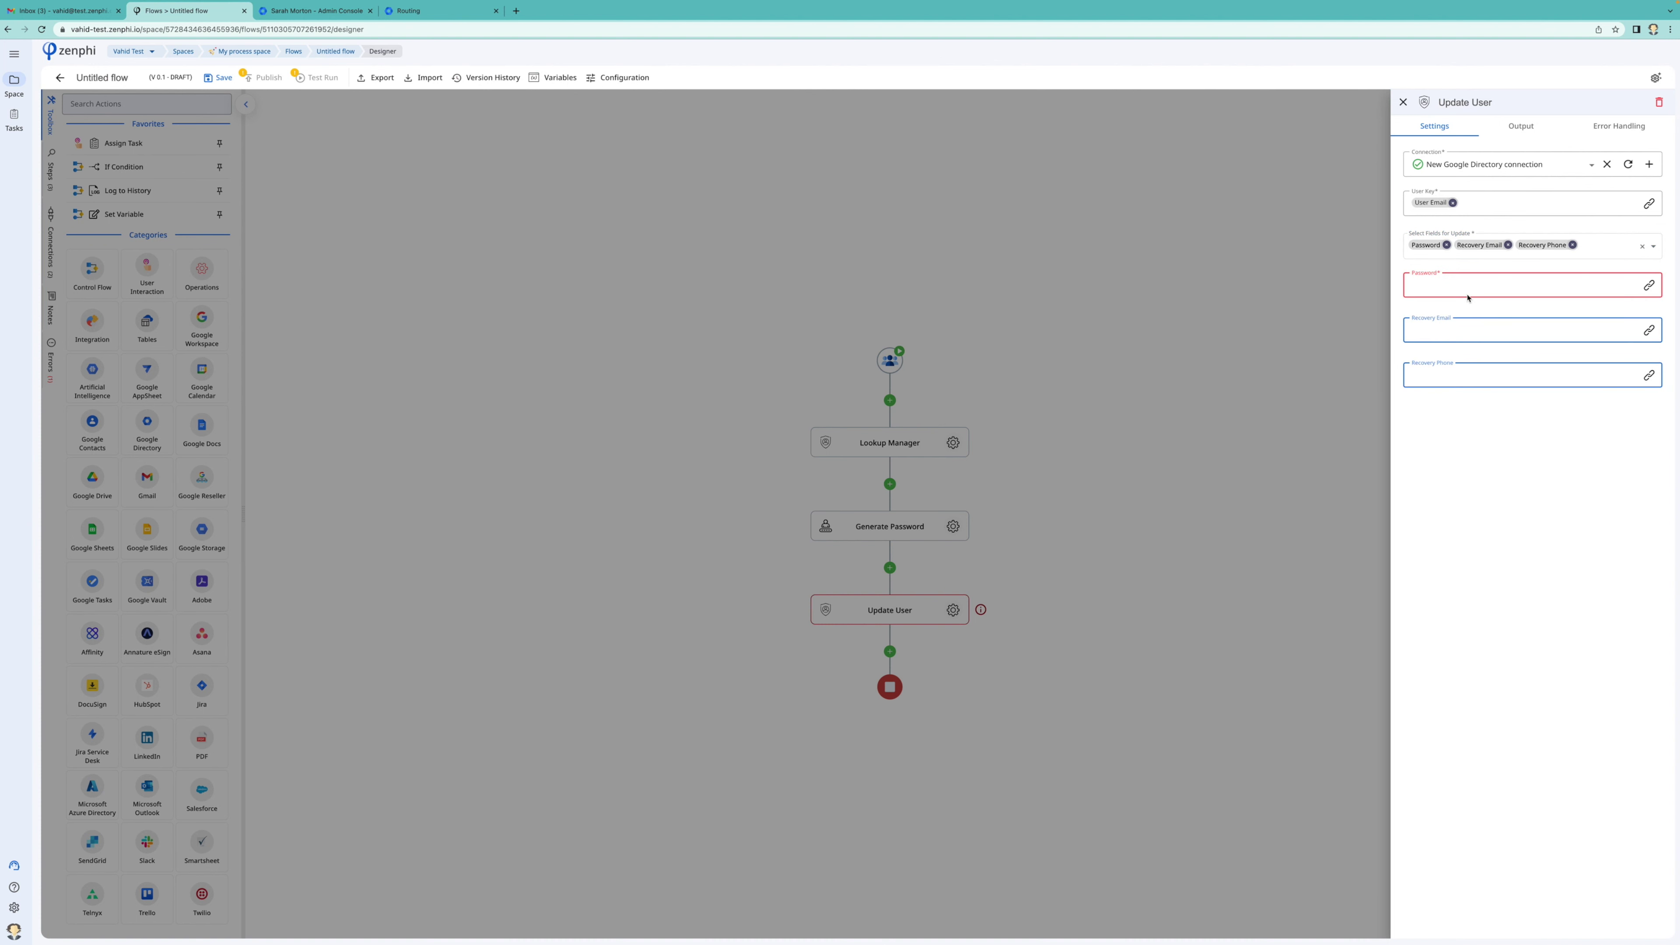
{"action": "left_click", "coordinate": [1649, 284]}
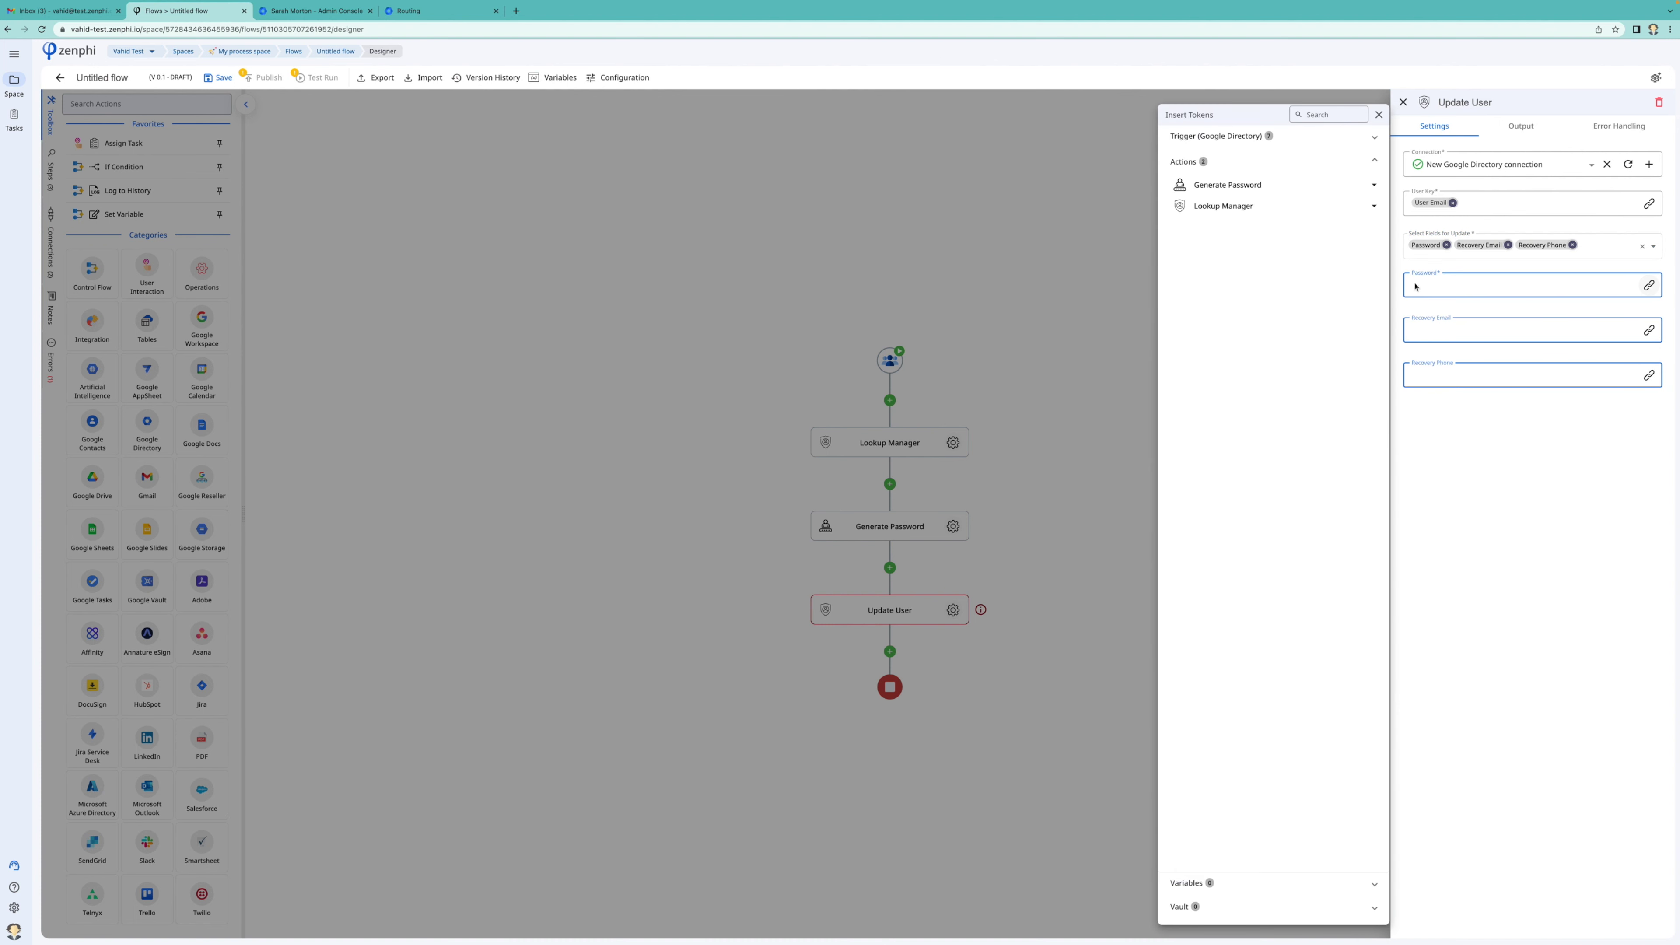
{"action": "left_click", "coordinate": [1292, 189]}
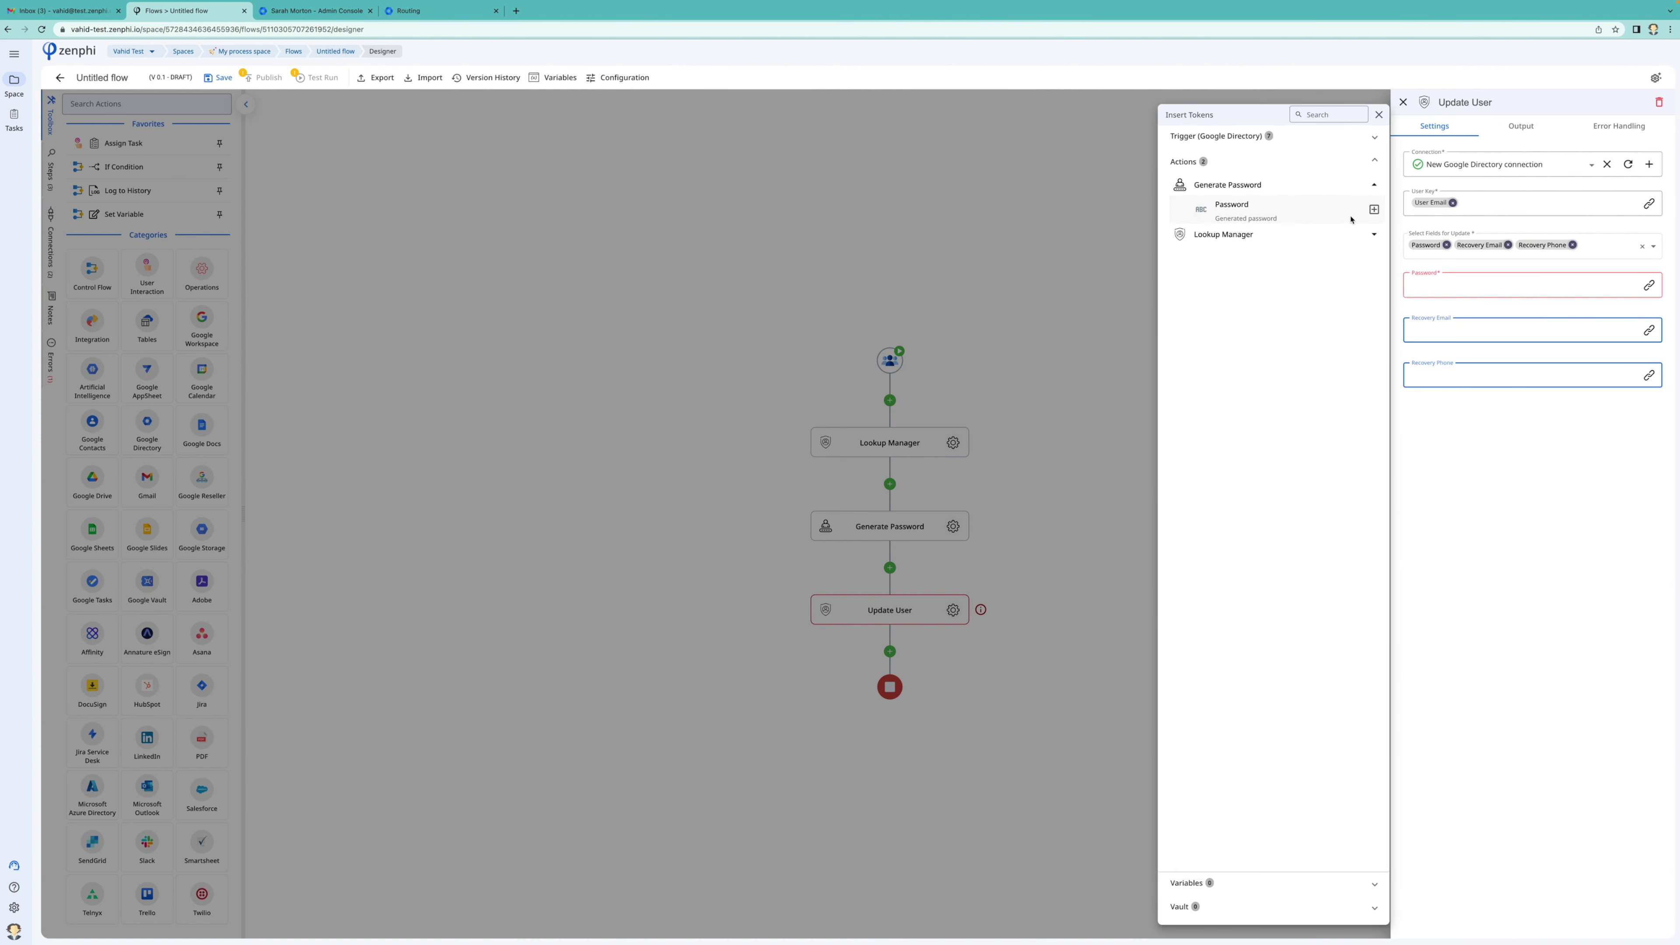
{"action": "left_click", "coordinate": [1374, 209]}
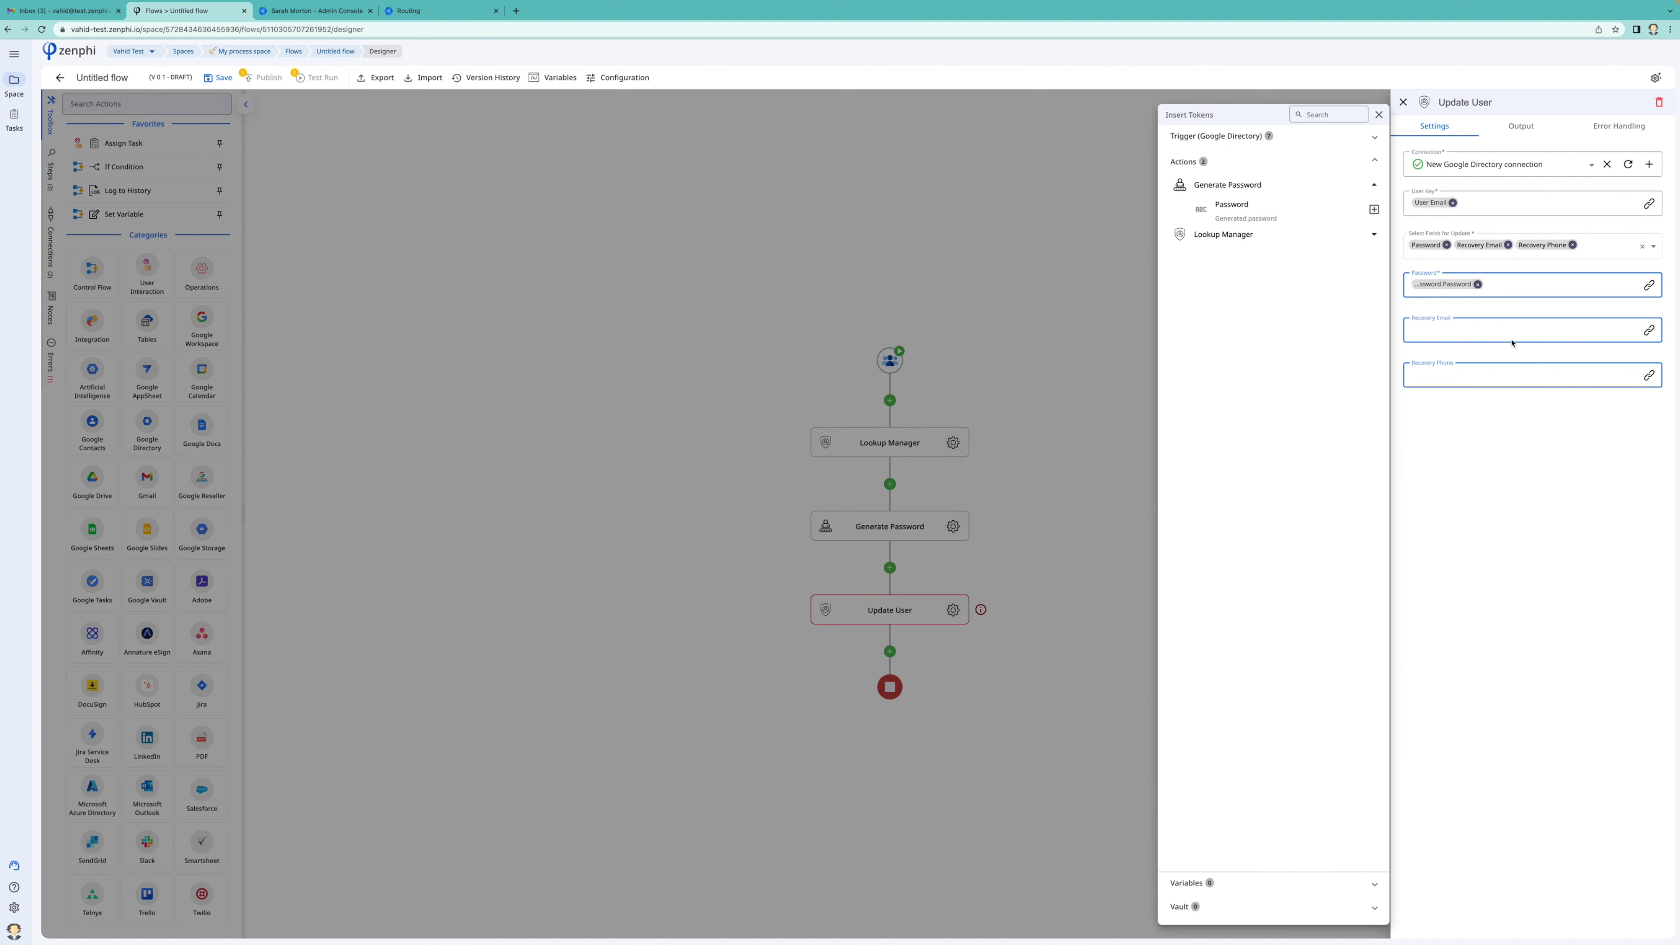
{"action": "left_click", "coordinate": [1505, 324]}
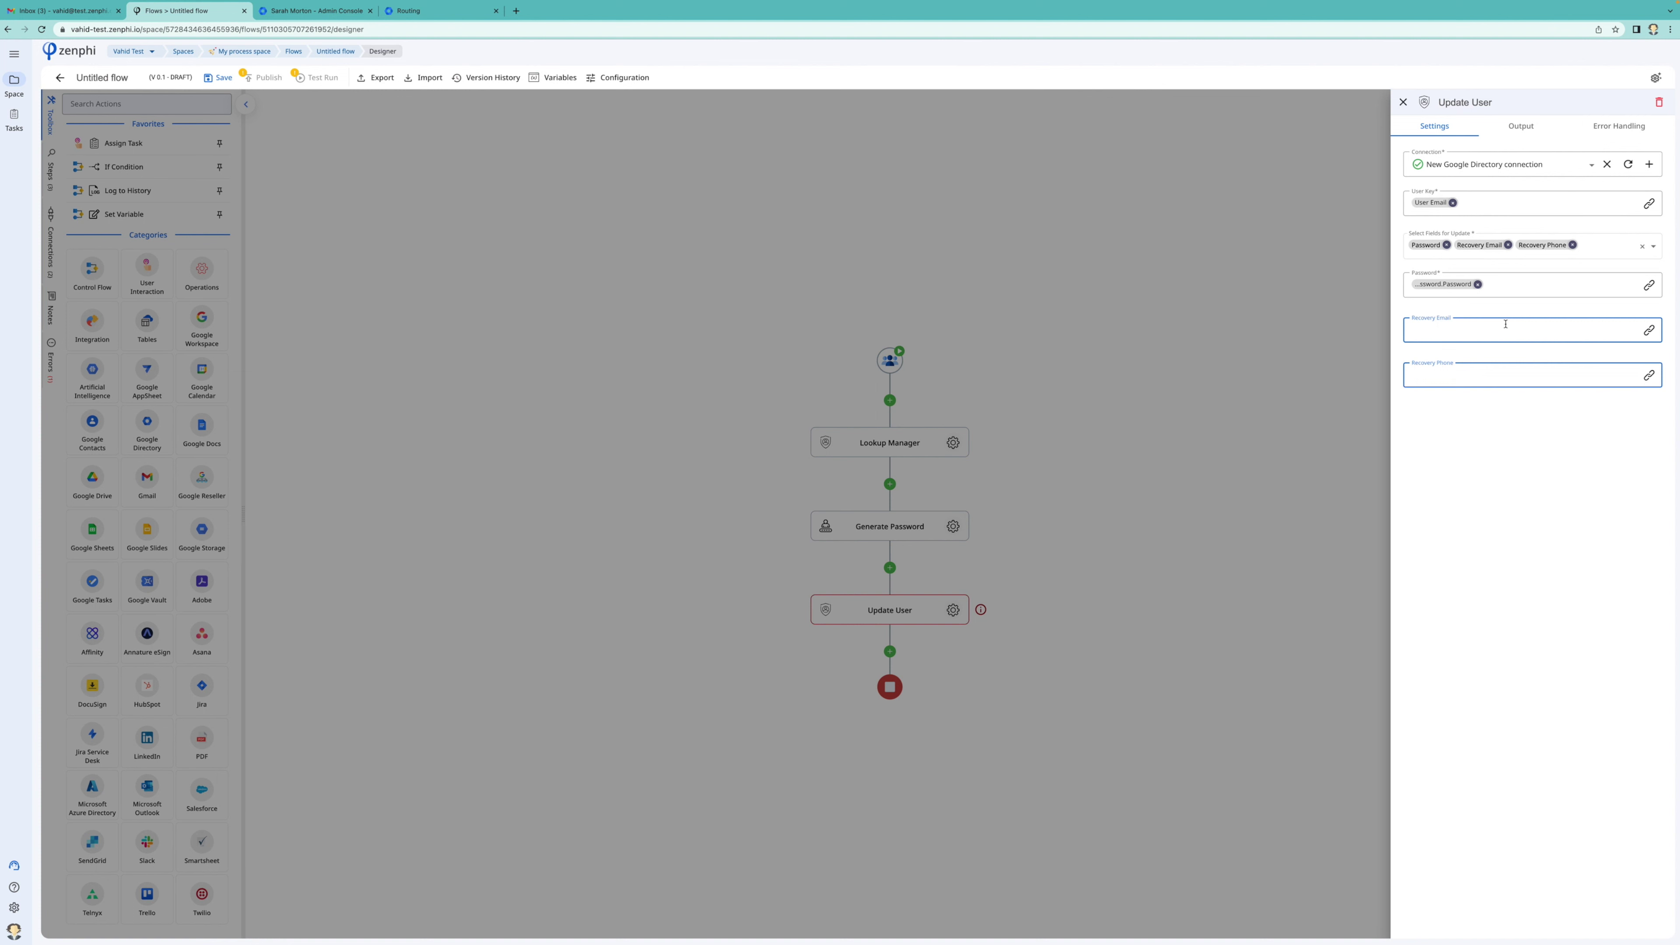
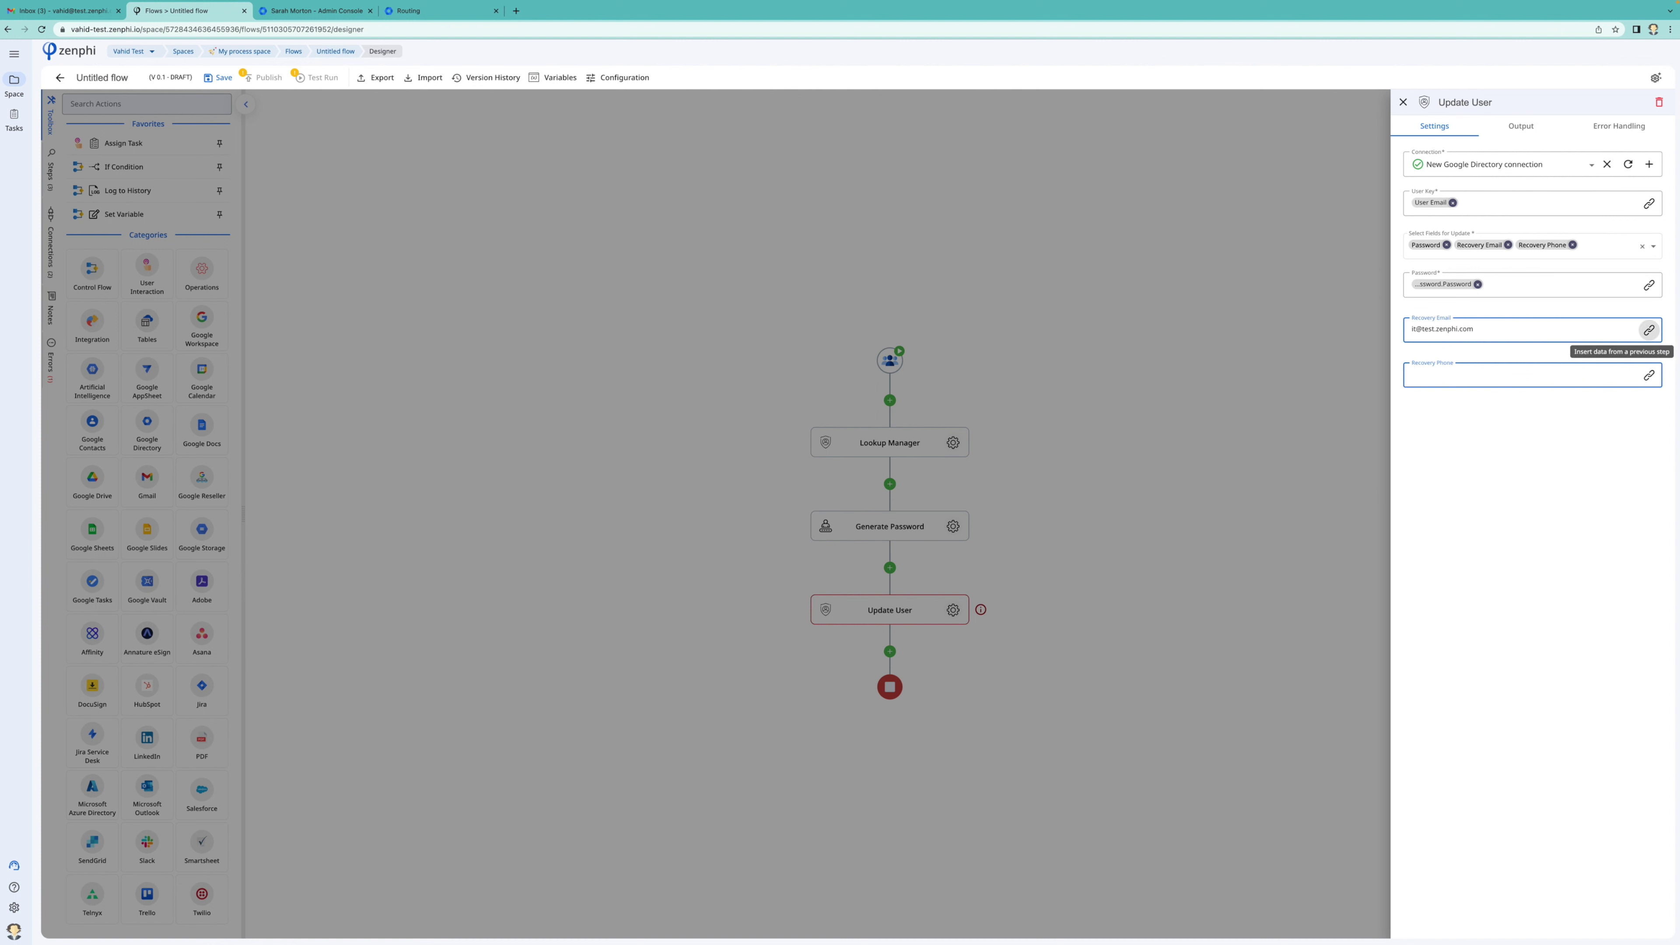
Fill in the recovery email address and the recovery phone number
{"action": "left_click", "coordinate": [1411, 374]}
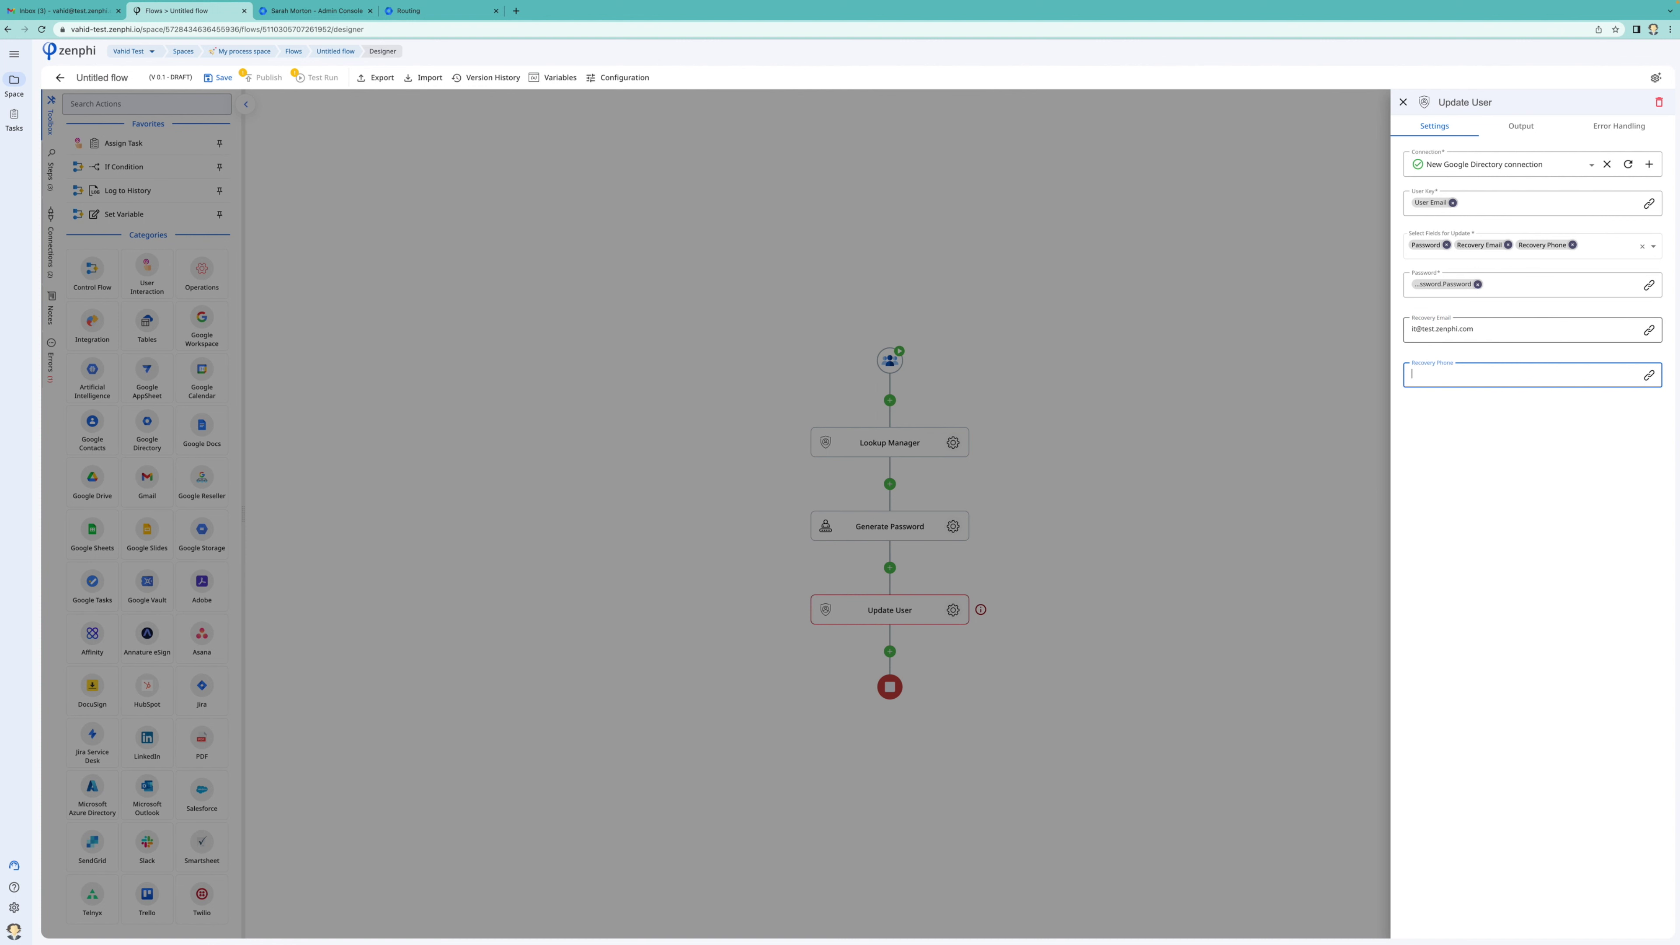
{"action": "left_click", "coordinate": [1447, 374]}
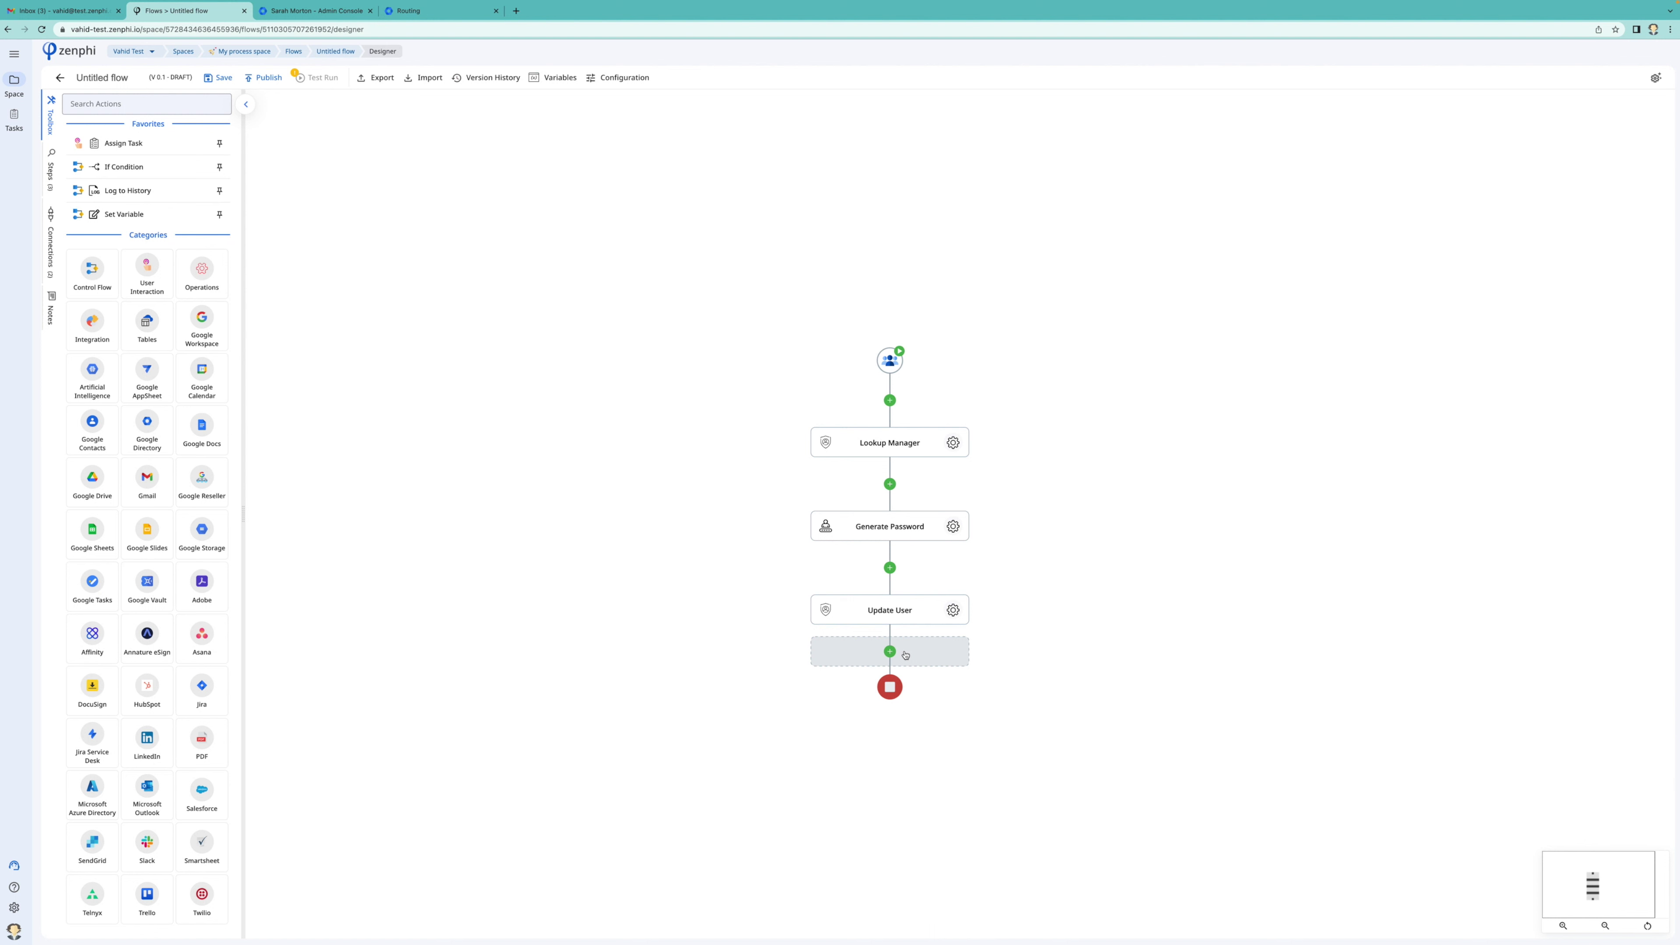
Insert Create Forwarding Address, found by searching 'forw', below Update User and open its settings
{"action": "left_click", "coordinate": [905, 654]}
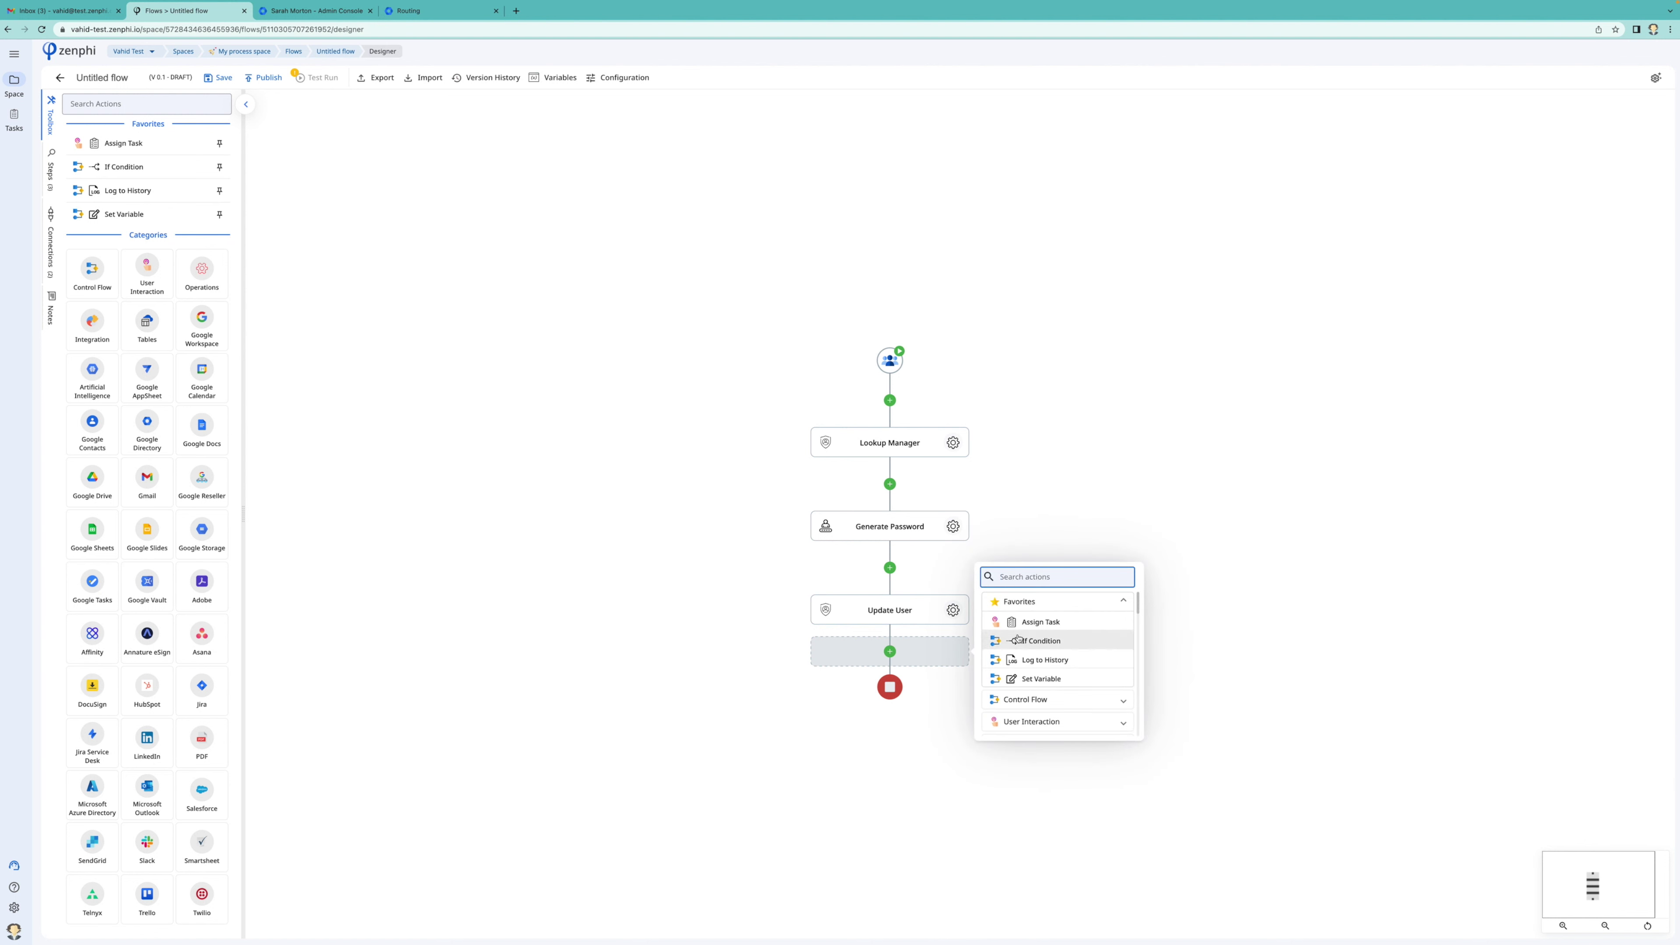
{"action": "type", "text": "forw"}
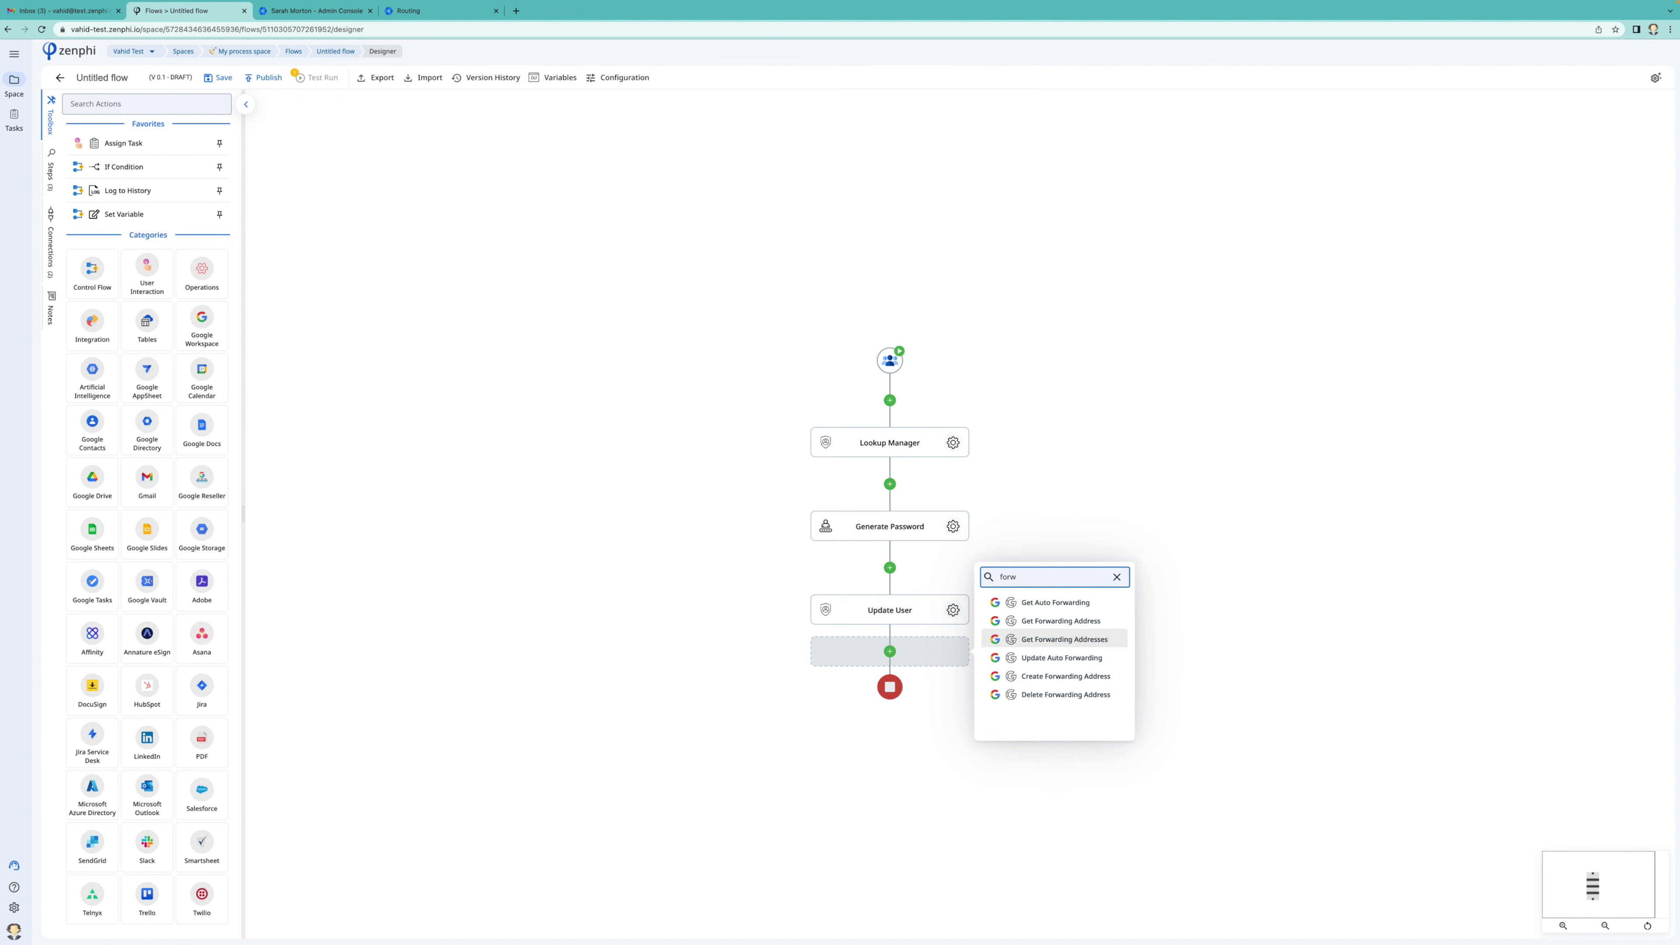
{"action": "left_click", "coordinate": [1072, 682]}
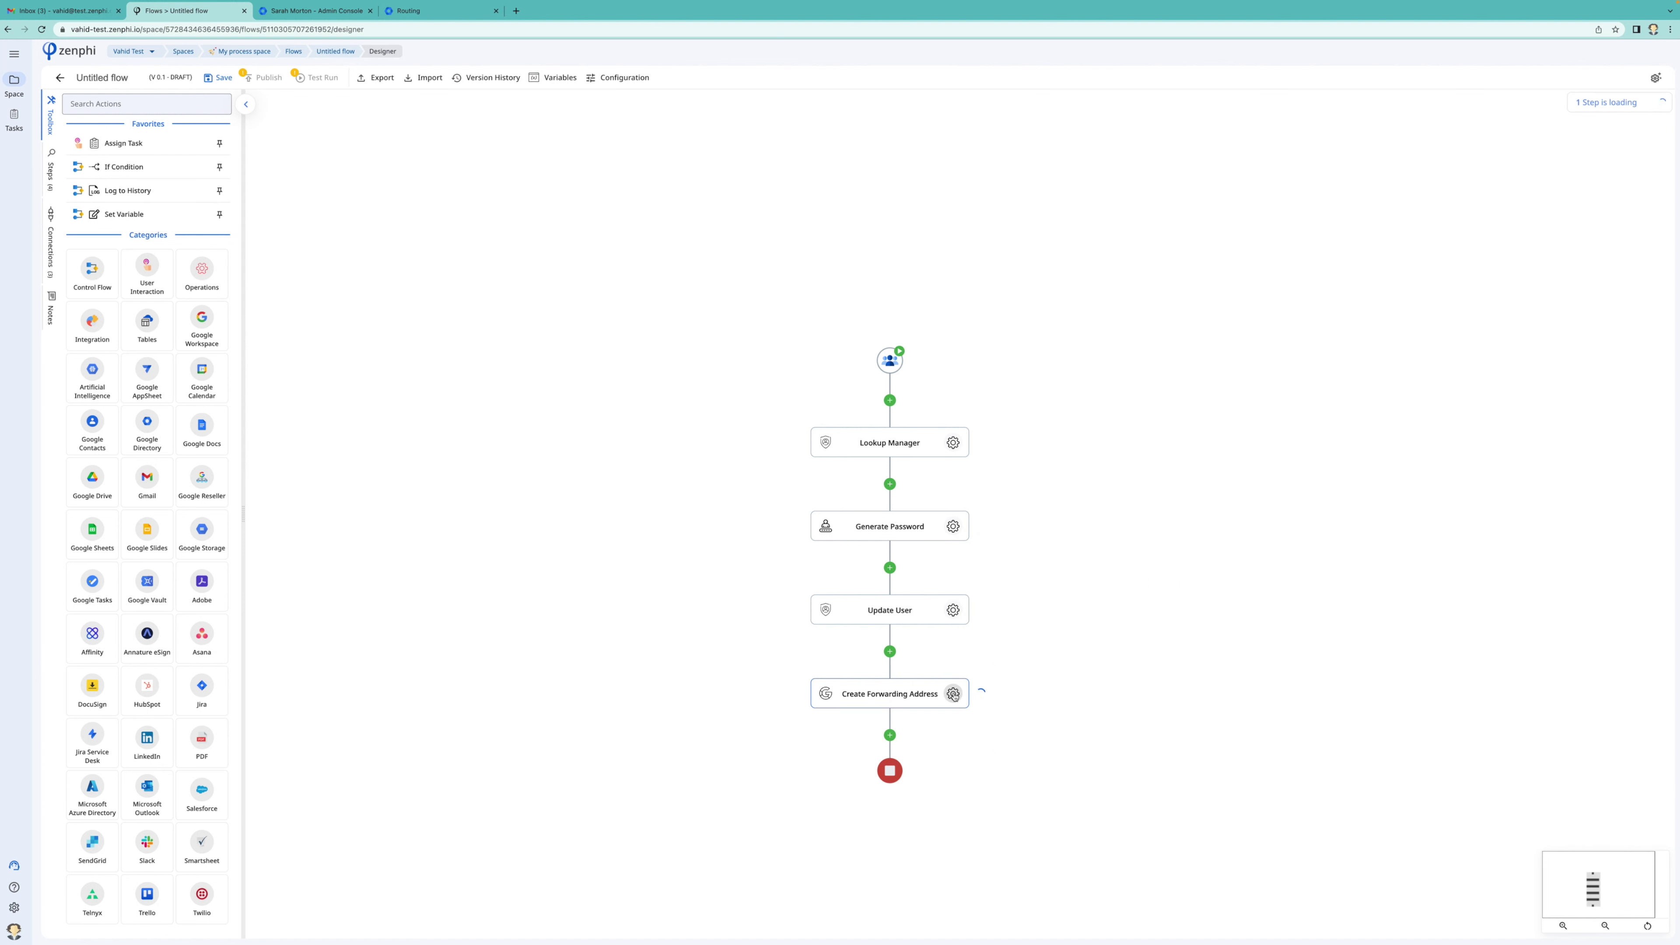
{"action": "left_click", "coordinate": [953, 693]}
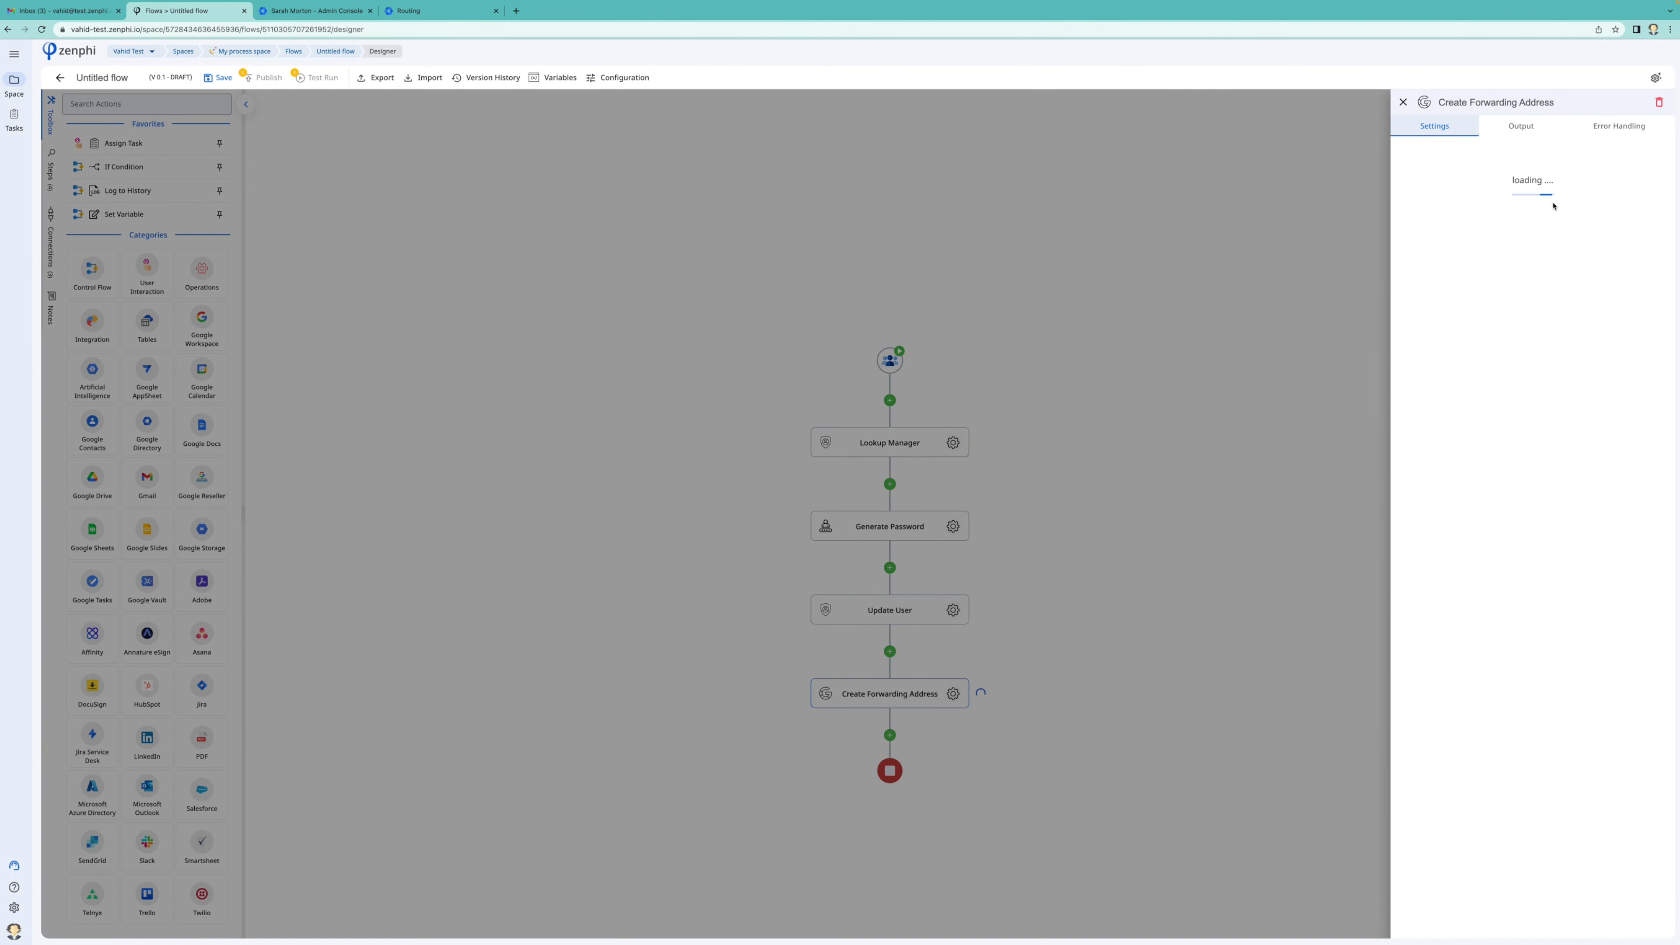
Select the Google Workspace Administration connection for Create Forwarding Address, dismissing the new-connection setup
{"action": "left_click", "coordinate": [1516, 167]}
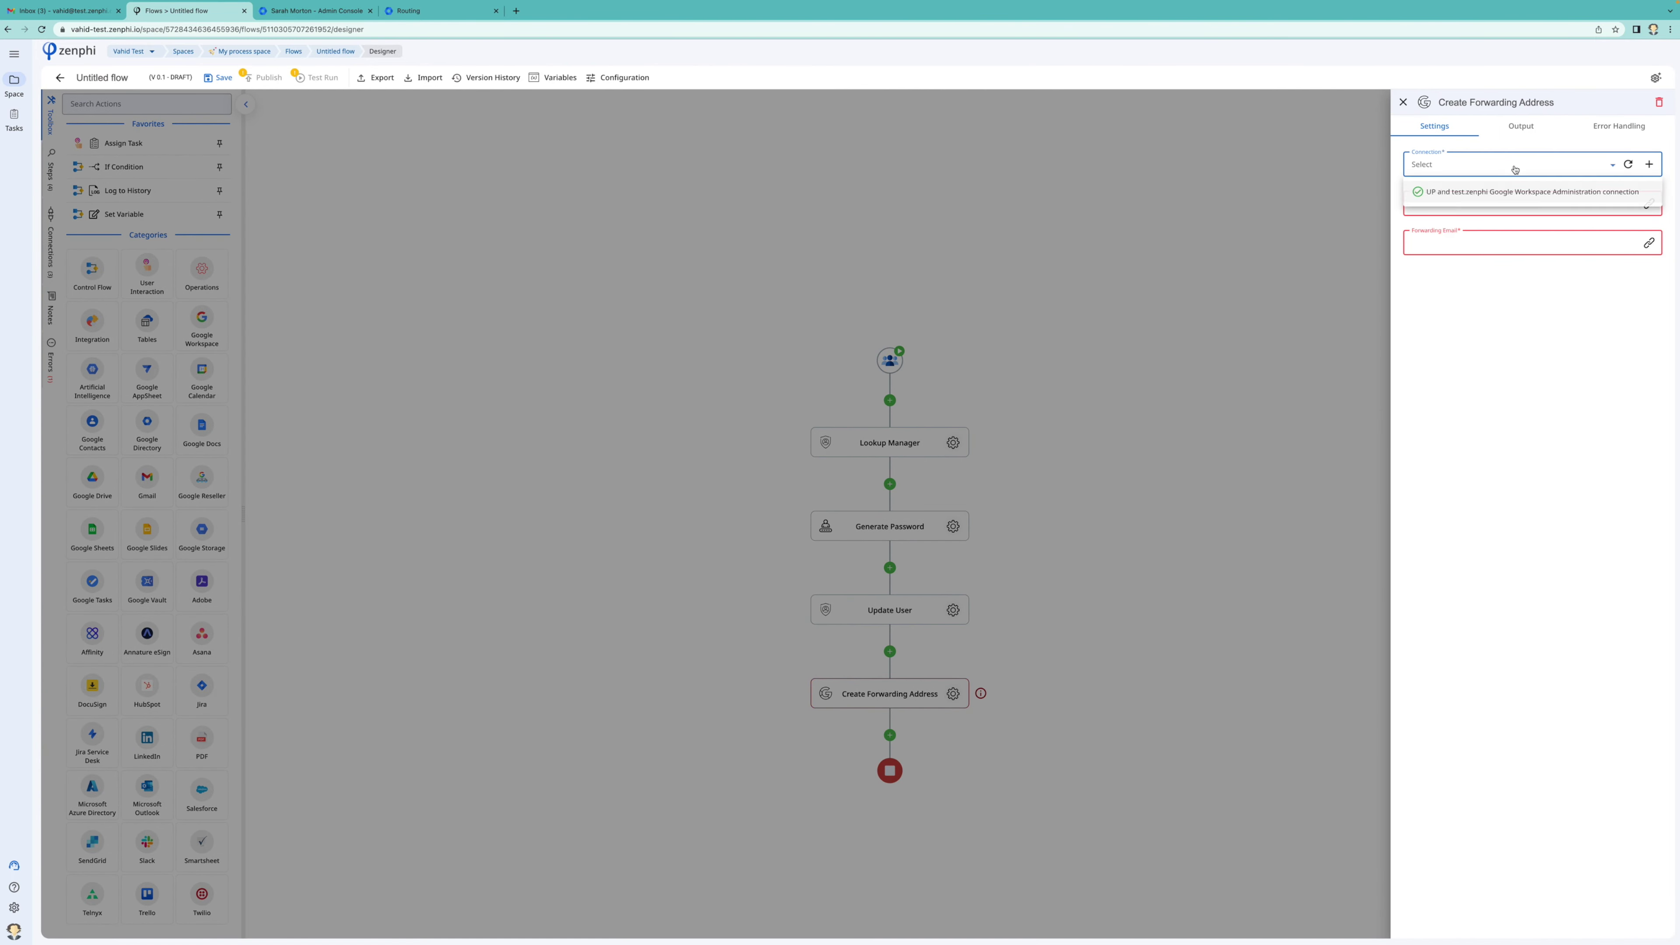
{"action": "left_click", "coordinate": [1489, 197]}
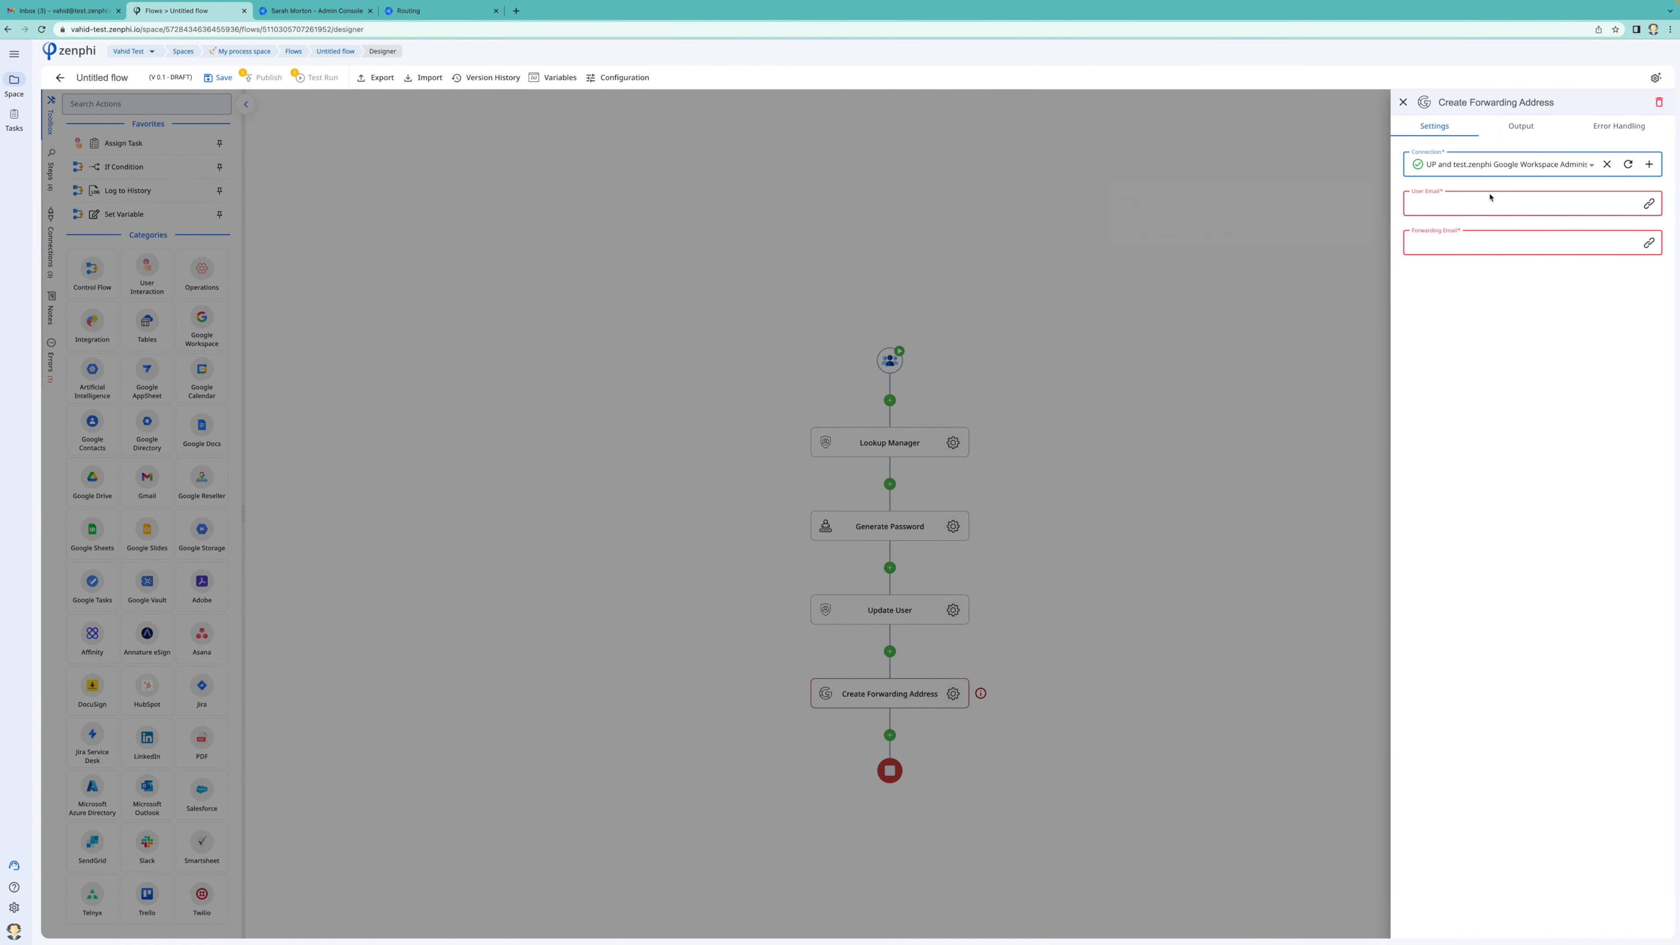
{"action": "left_click", "coordinate": [1522, 203]}
{"action": "left_click", "coordinate": [1649, 204]}
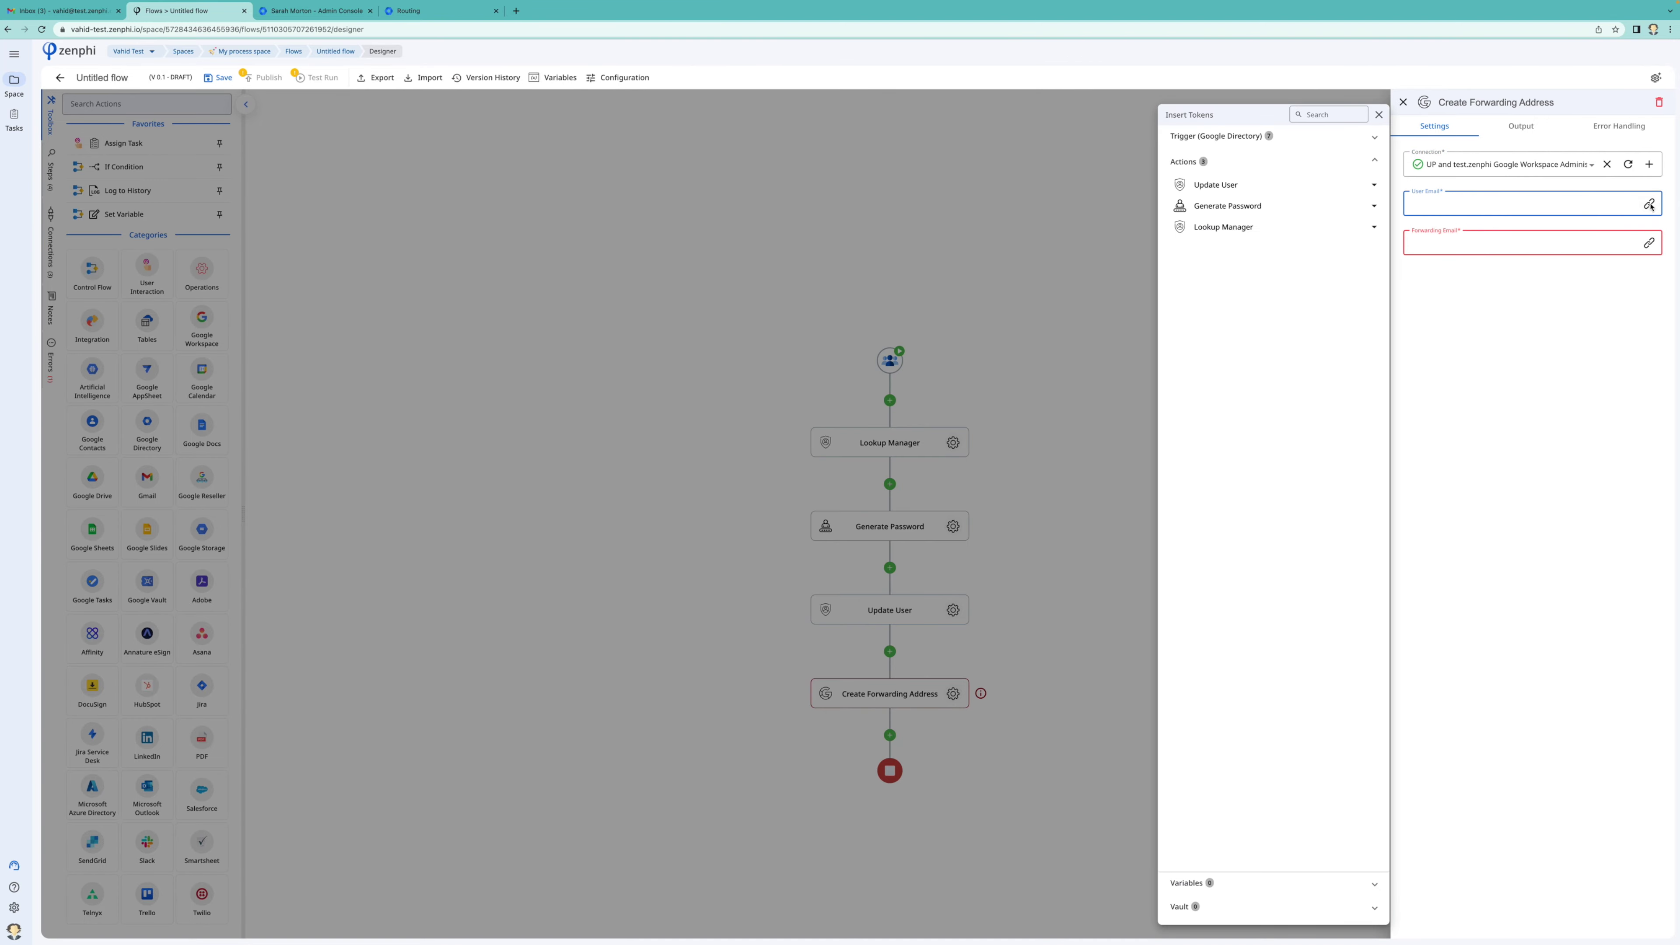
{"action": "left_click", "coordinate": [1476, 169]}
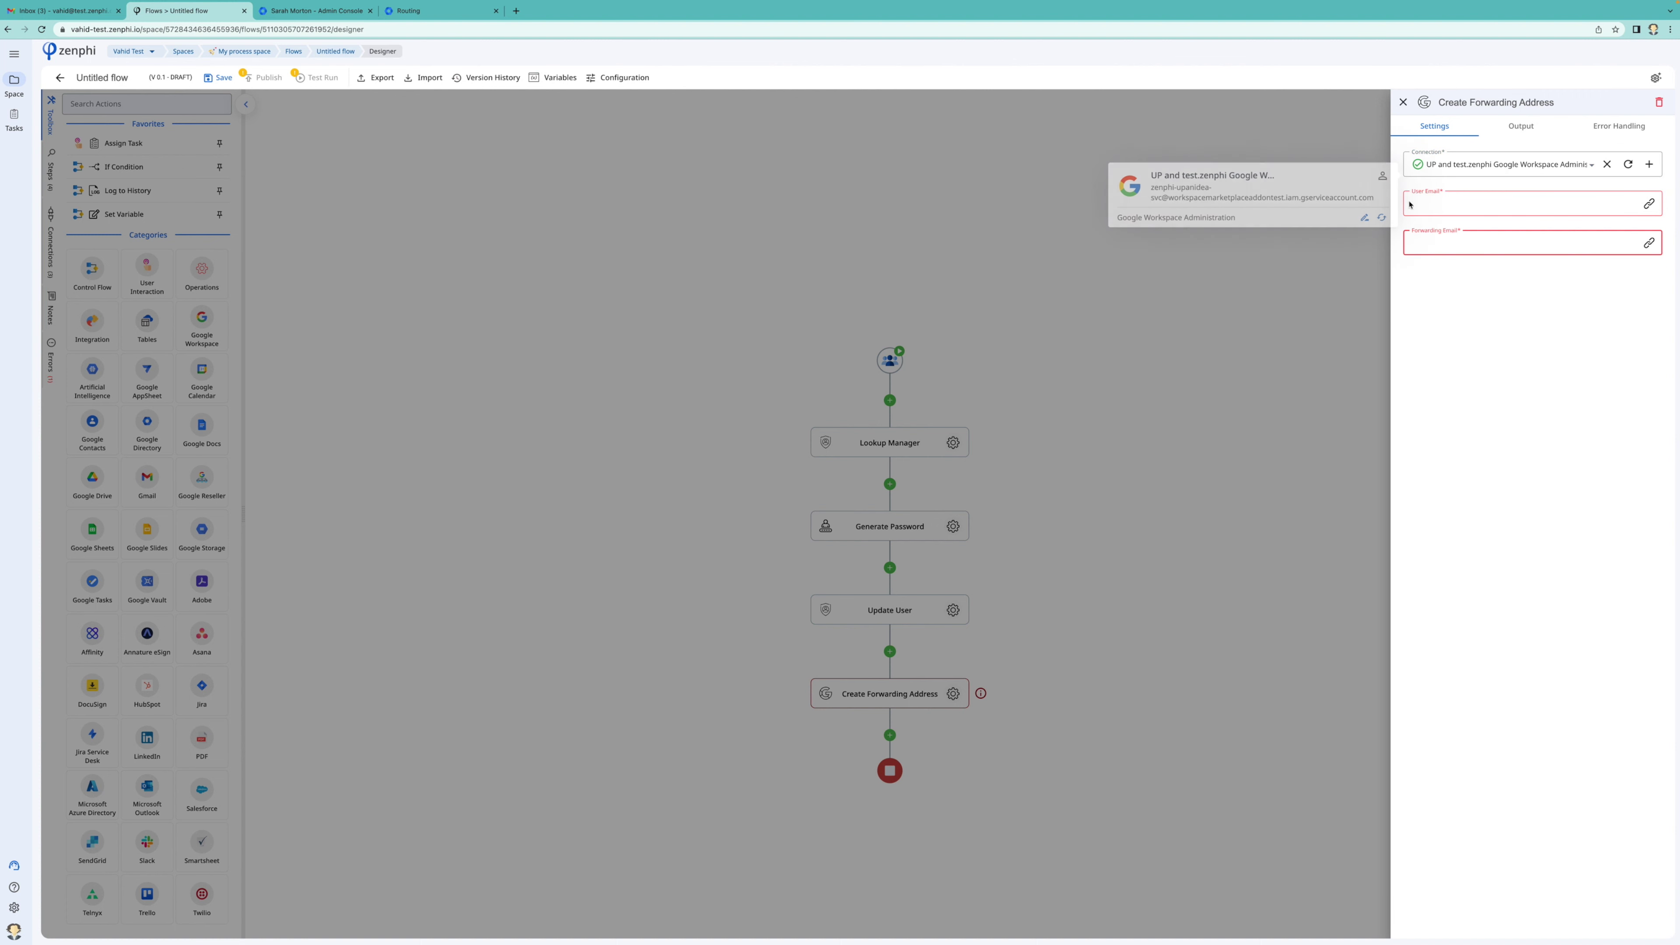
{"action": "left_click", "coordinate": [1651, 164]}
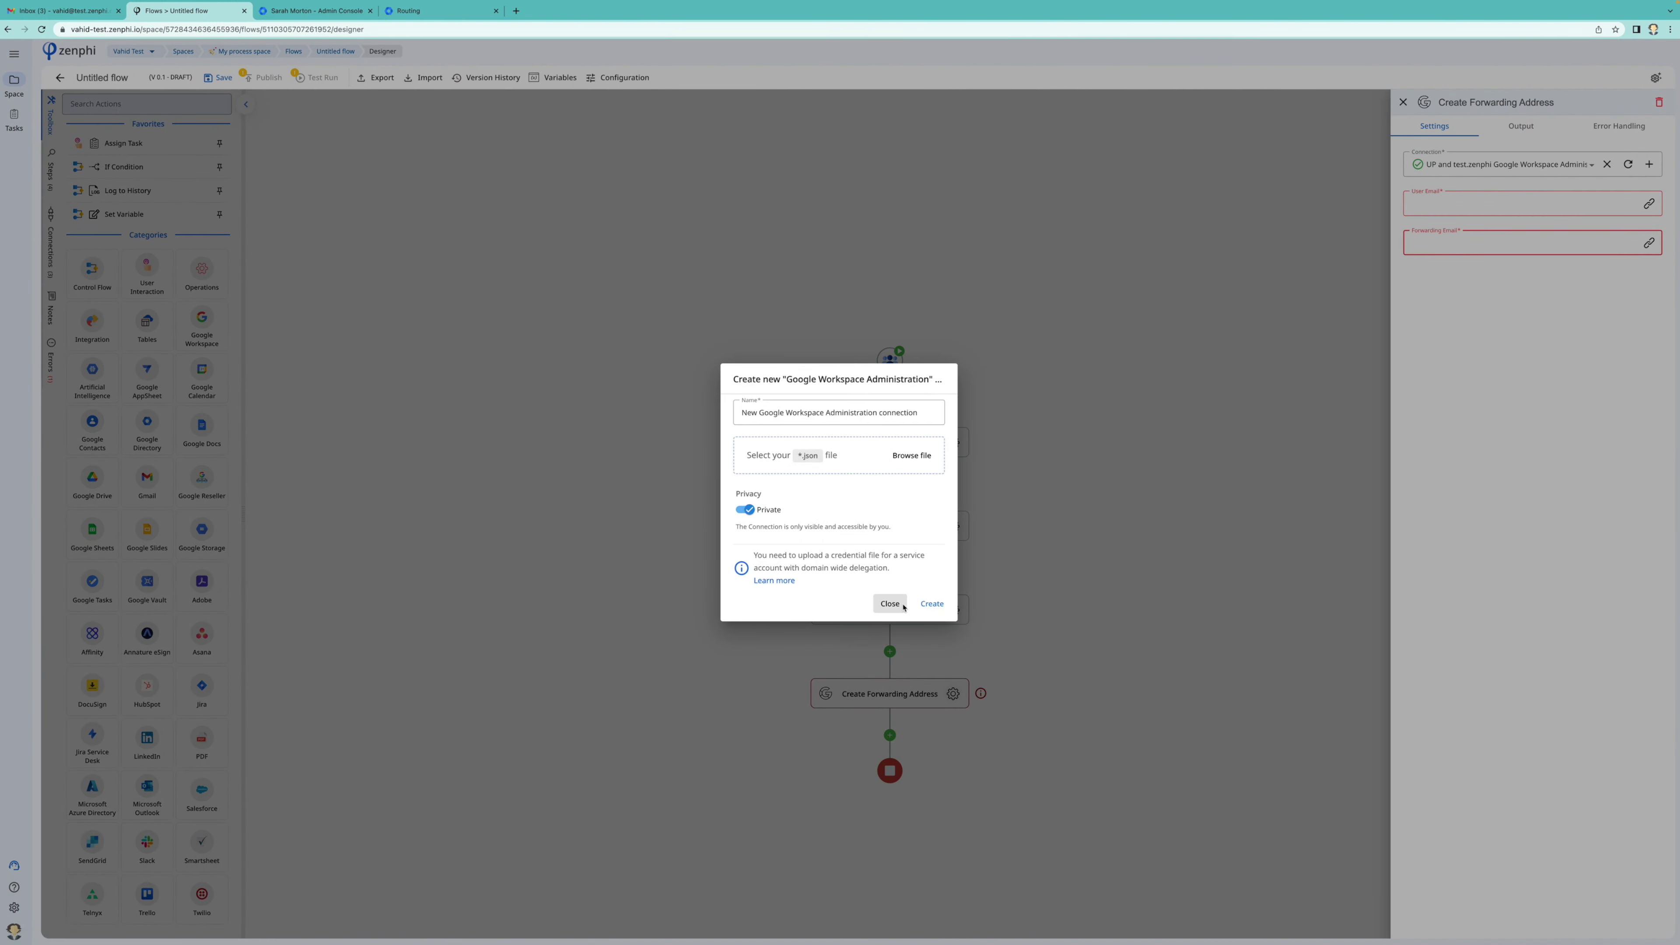
{"action": "left_click", "coordinate": [889, 603]}
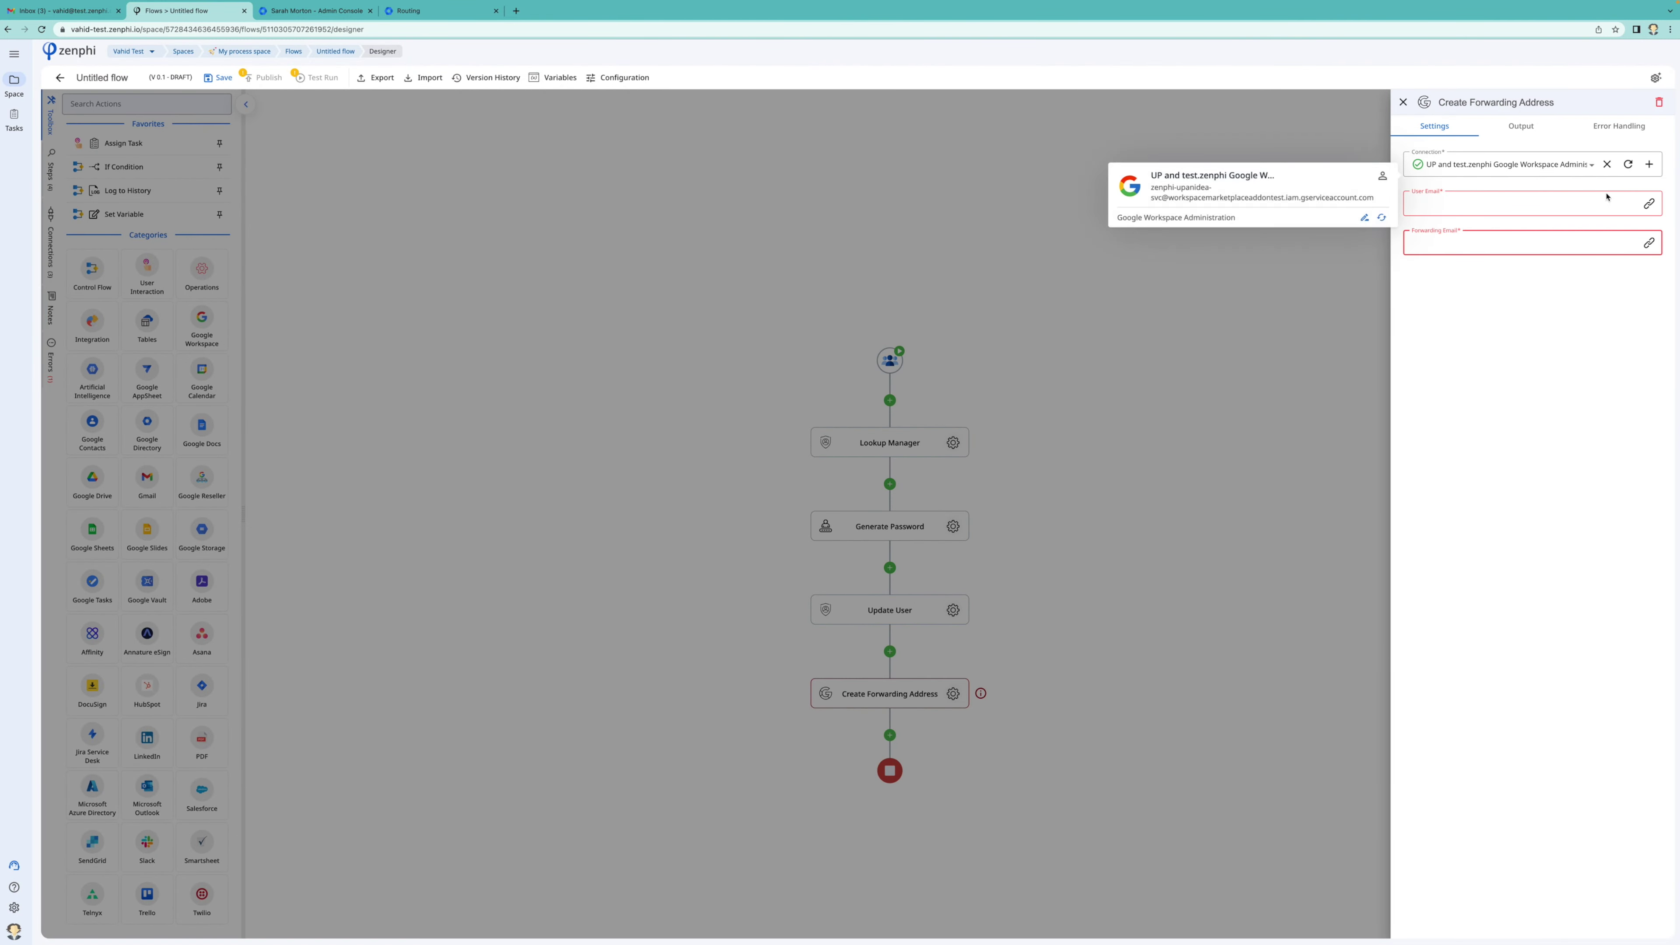
{"action": "left_click", "coordinate": [1571, 206]}
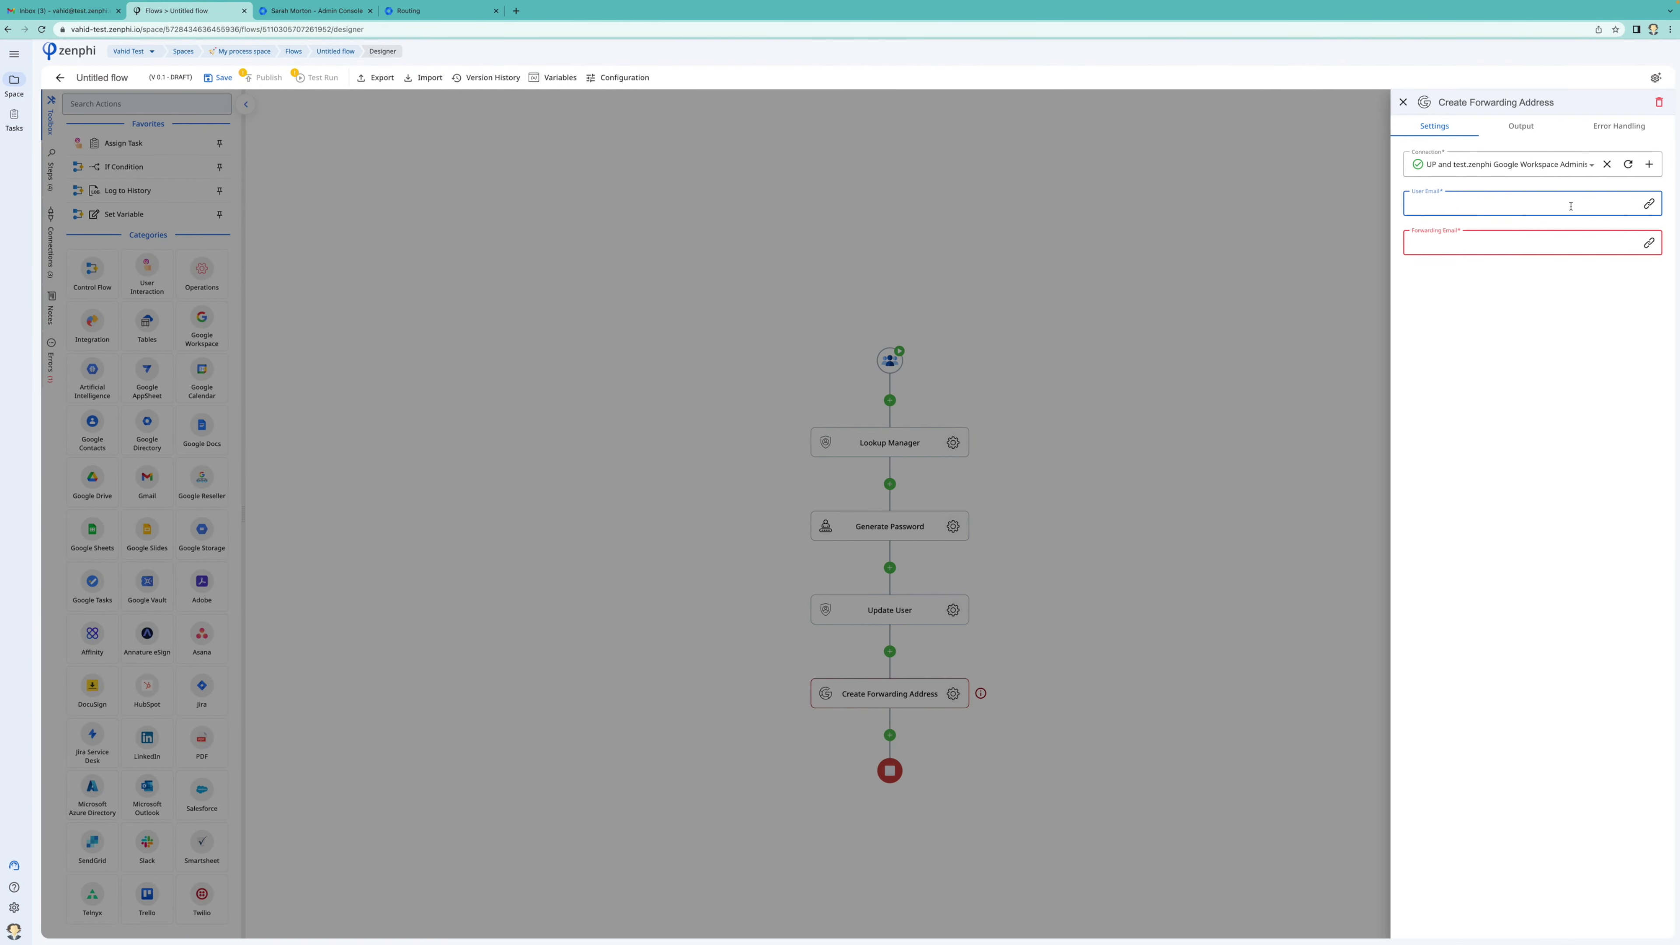
{"action": "type", "text": "@em"}
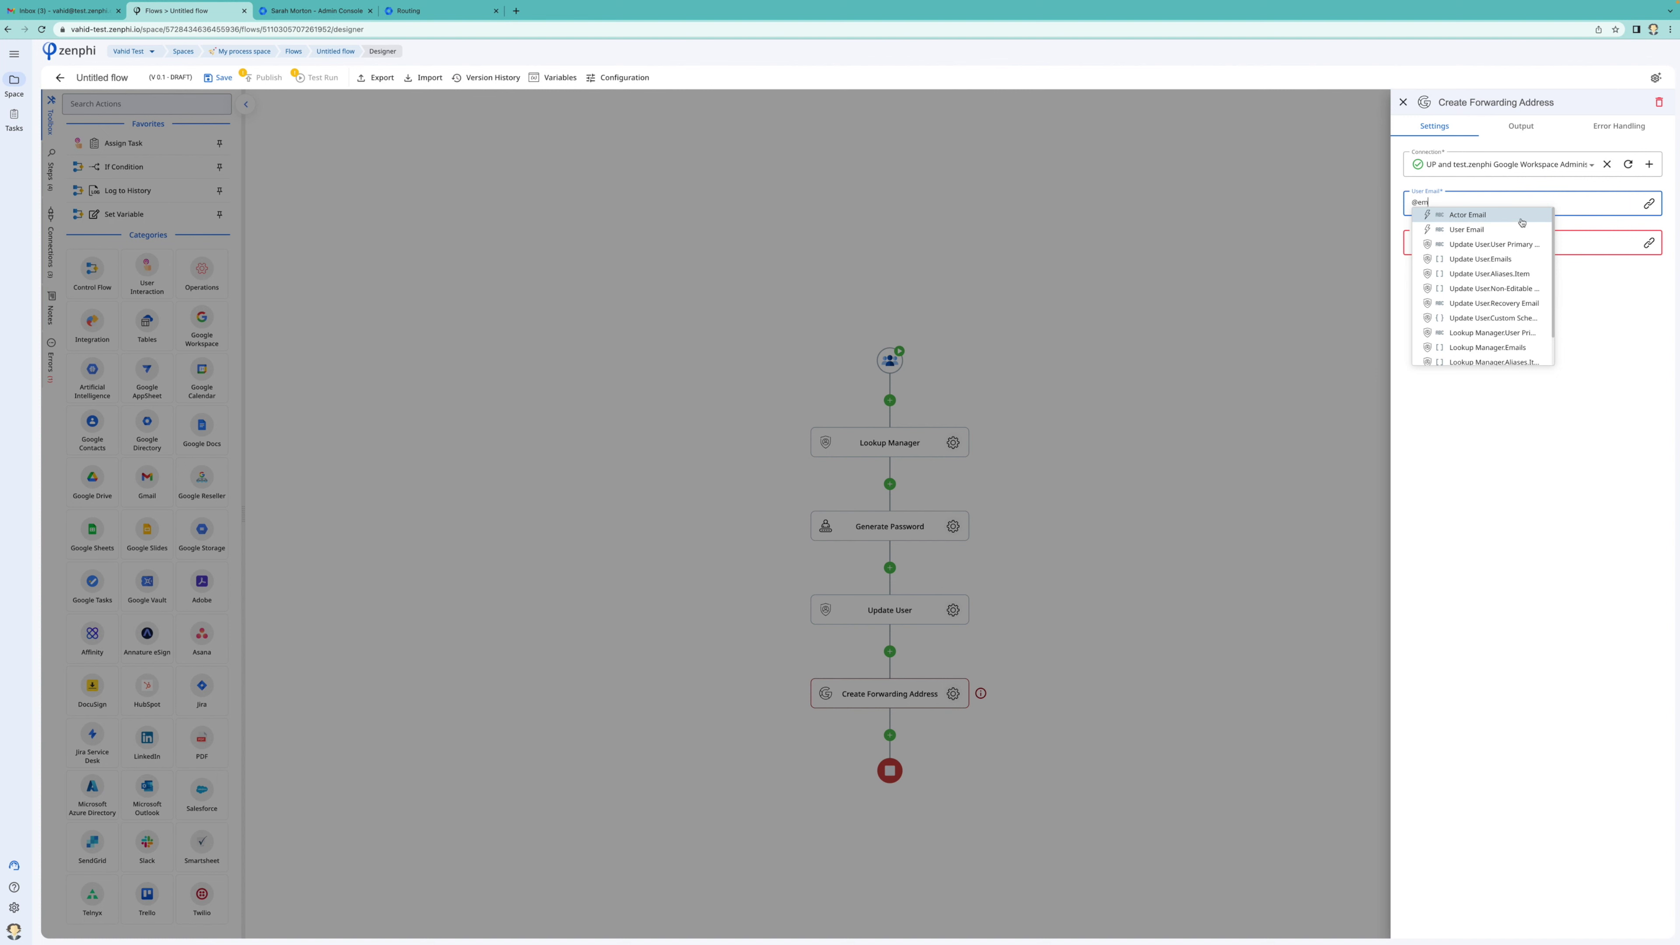
{"action": "left_click", "coordinate": [1521, 229]}
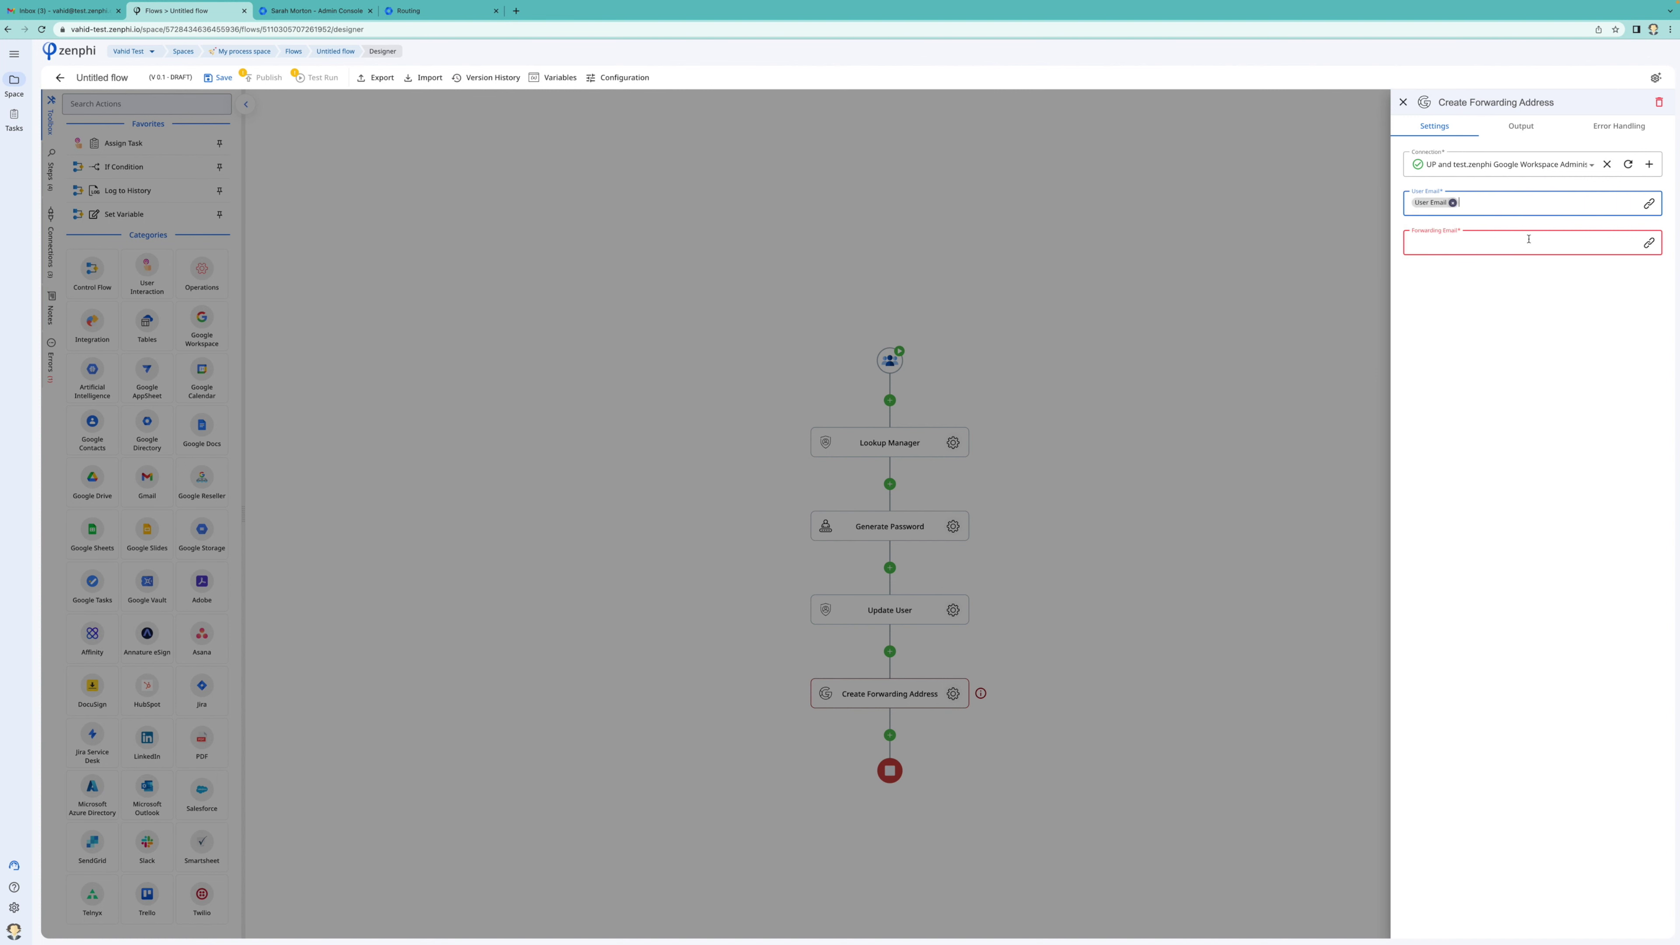
{"action": "left_click", "coordinate": [1649, 242]}
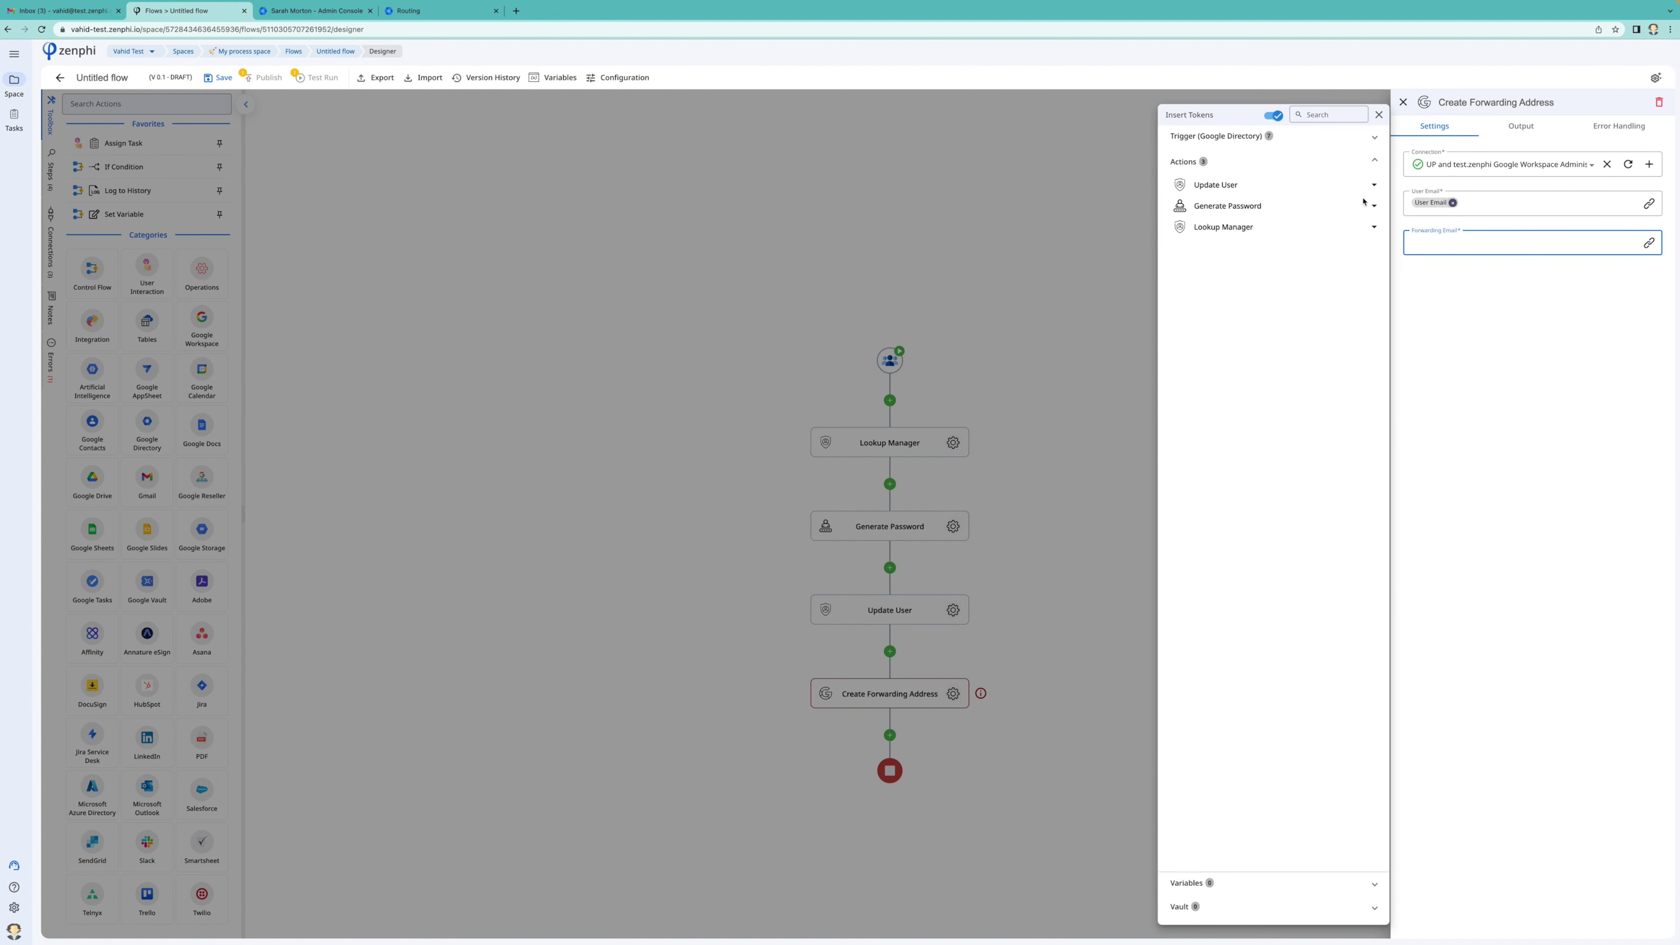
{"action": "left_click", "coordinate": [1275, 227]}
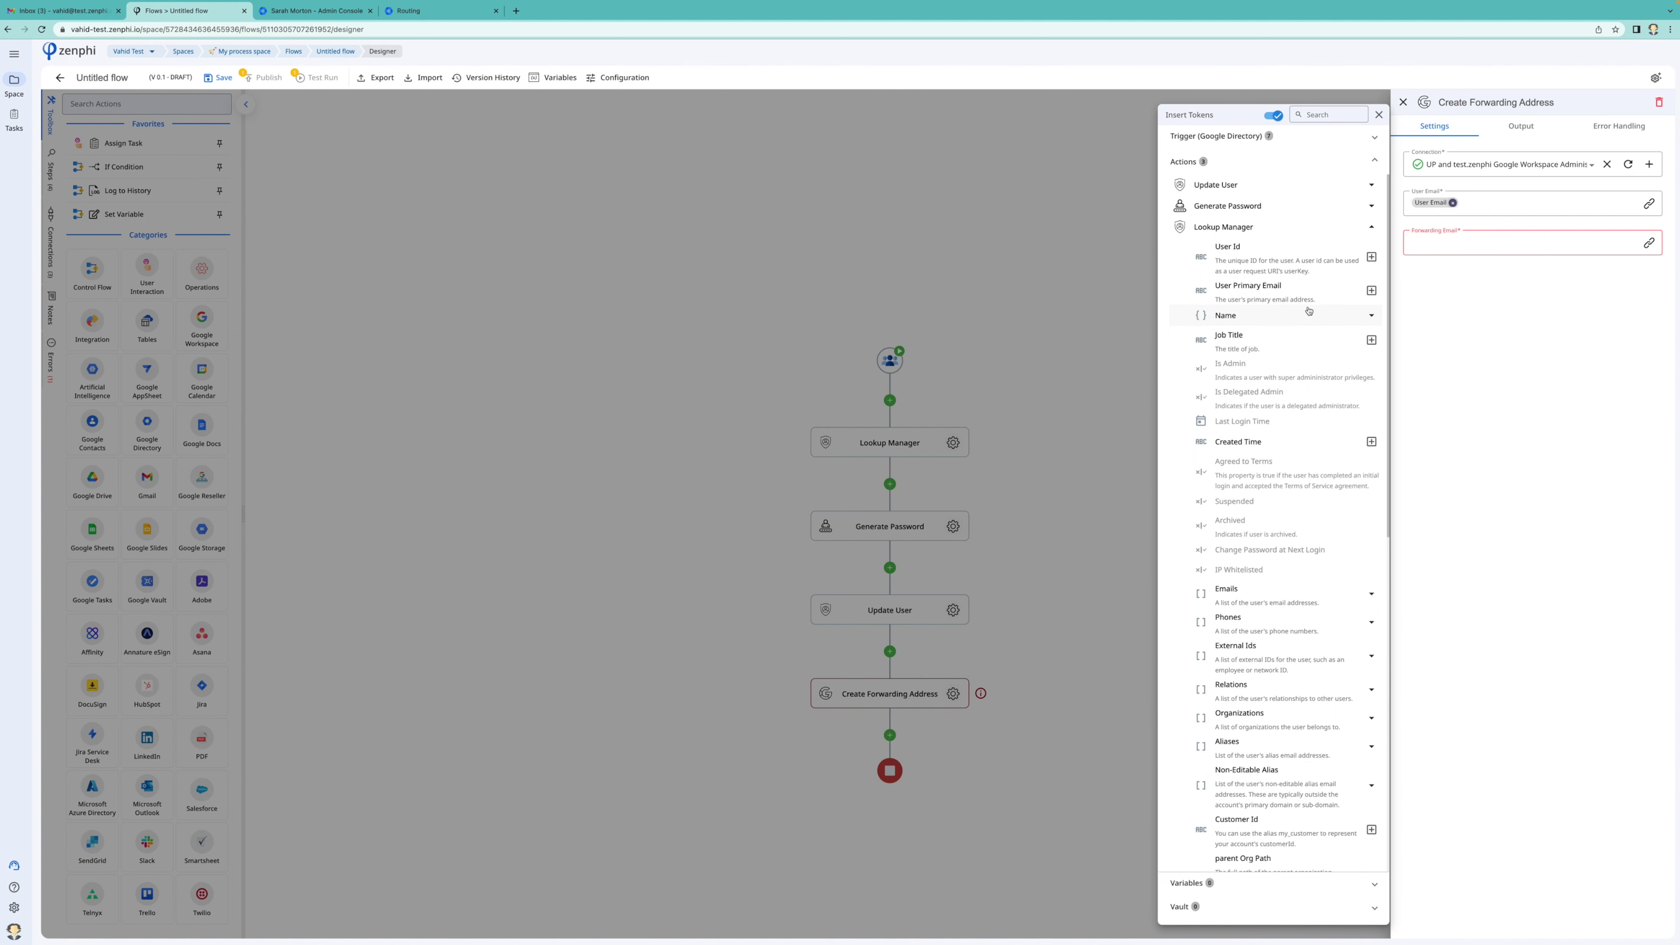
{"action": "left_click", "coordinate": [1371, 291]}
{"action": "left_click", "coordinate": [1500, 265]}
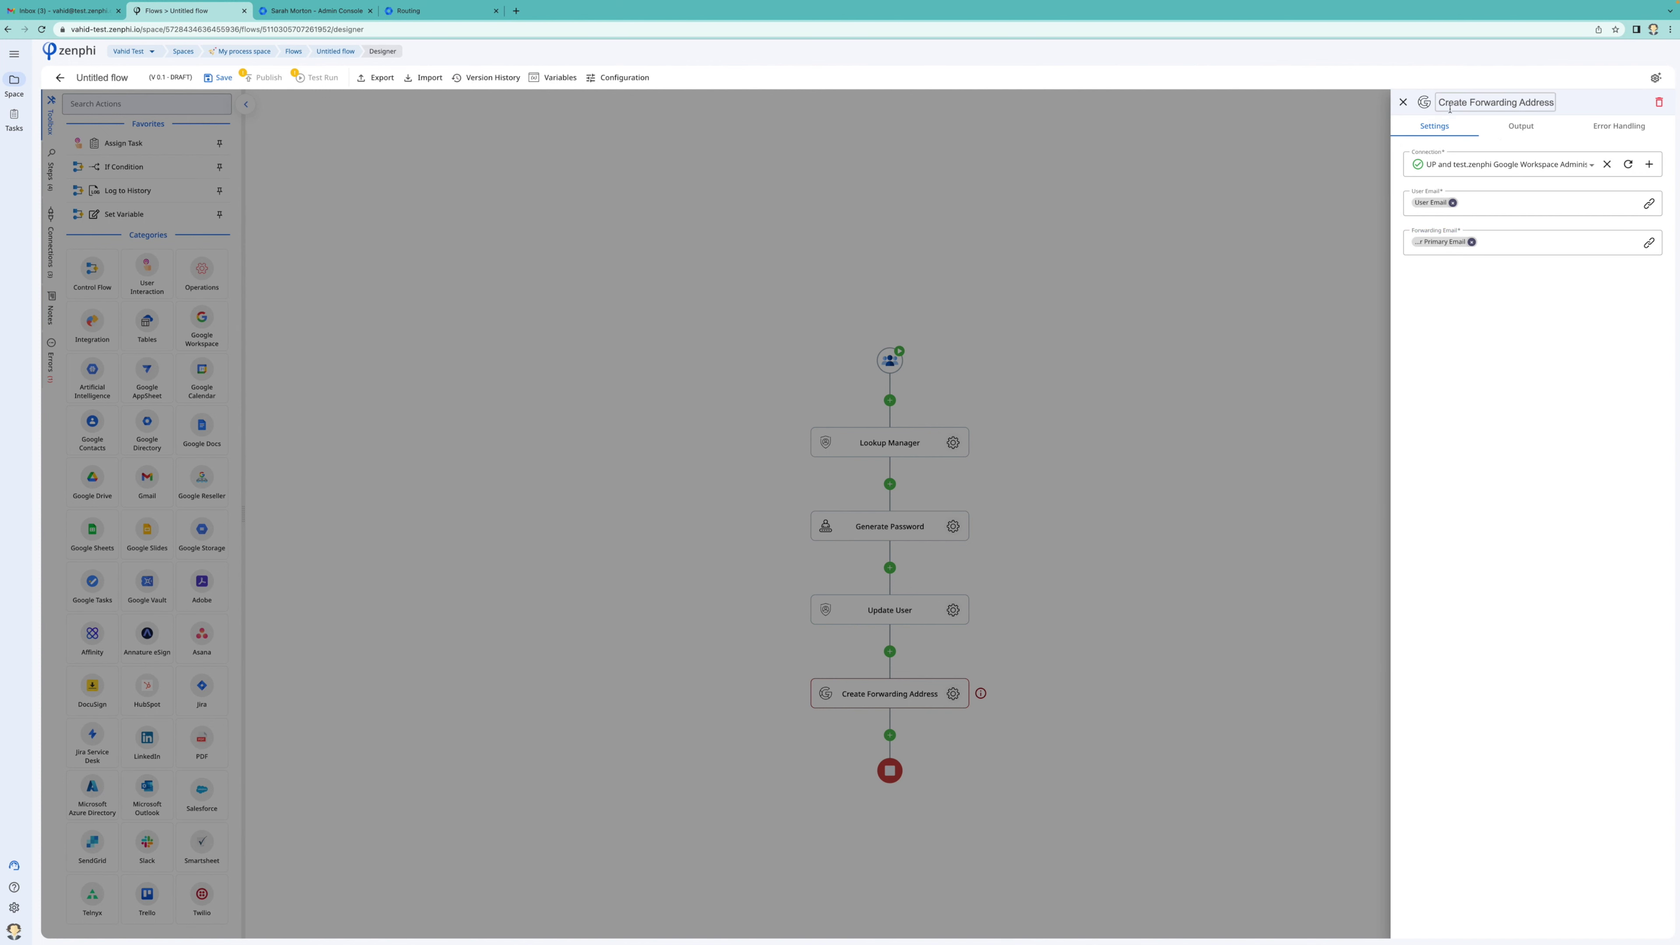
{"action": "left_click", "coordinate": [1174, 431]}
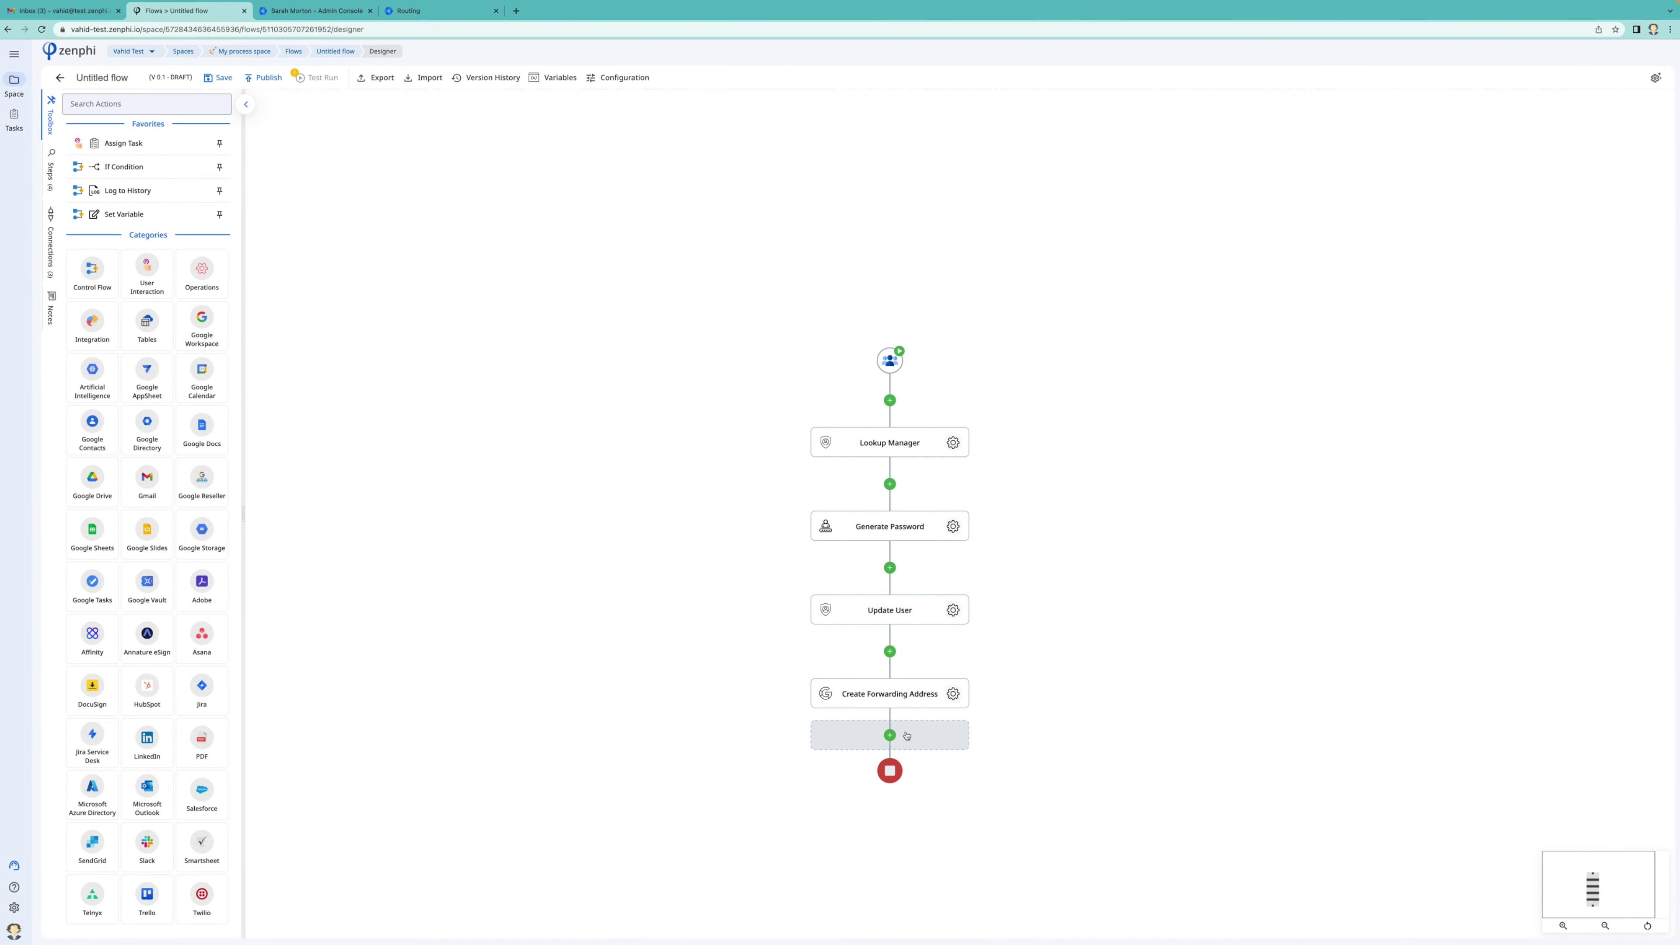
Add an Update Auto Forwarding step at the end of the flow
{"action": "left_click", "coordinate": [890, 734]}
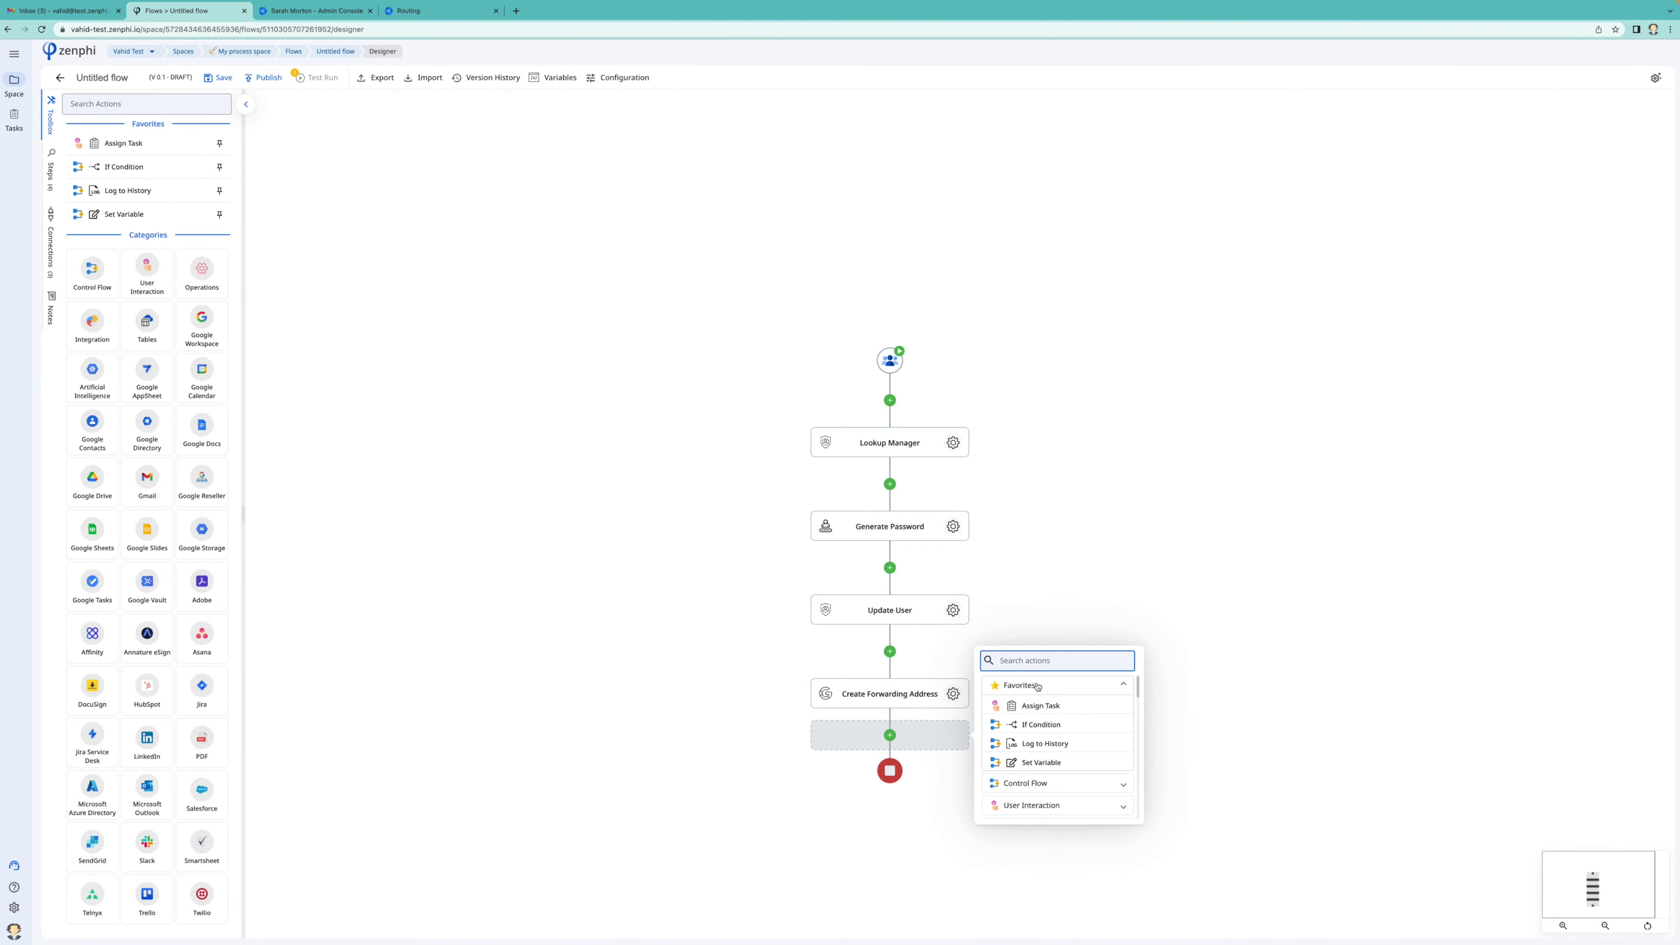
{"action": "type", "text": "update"}
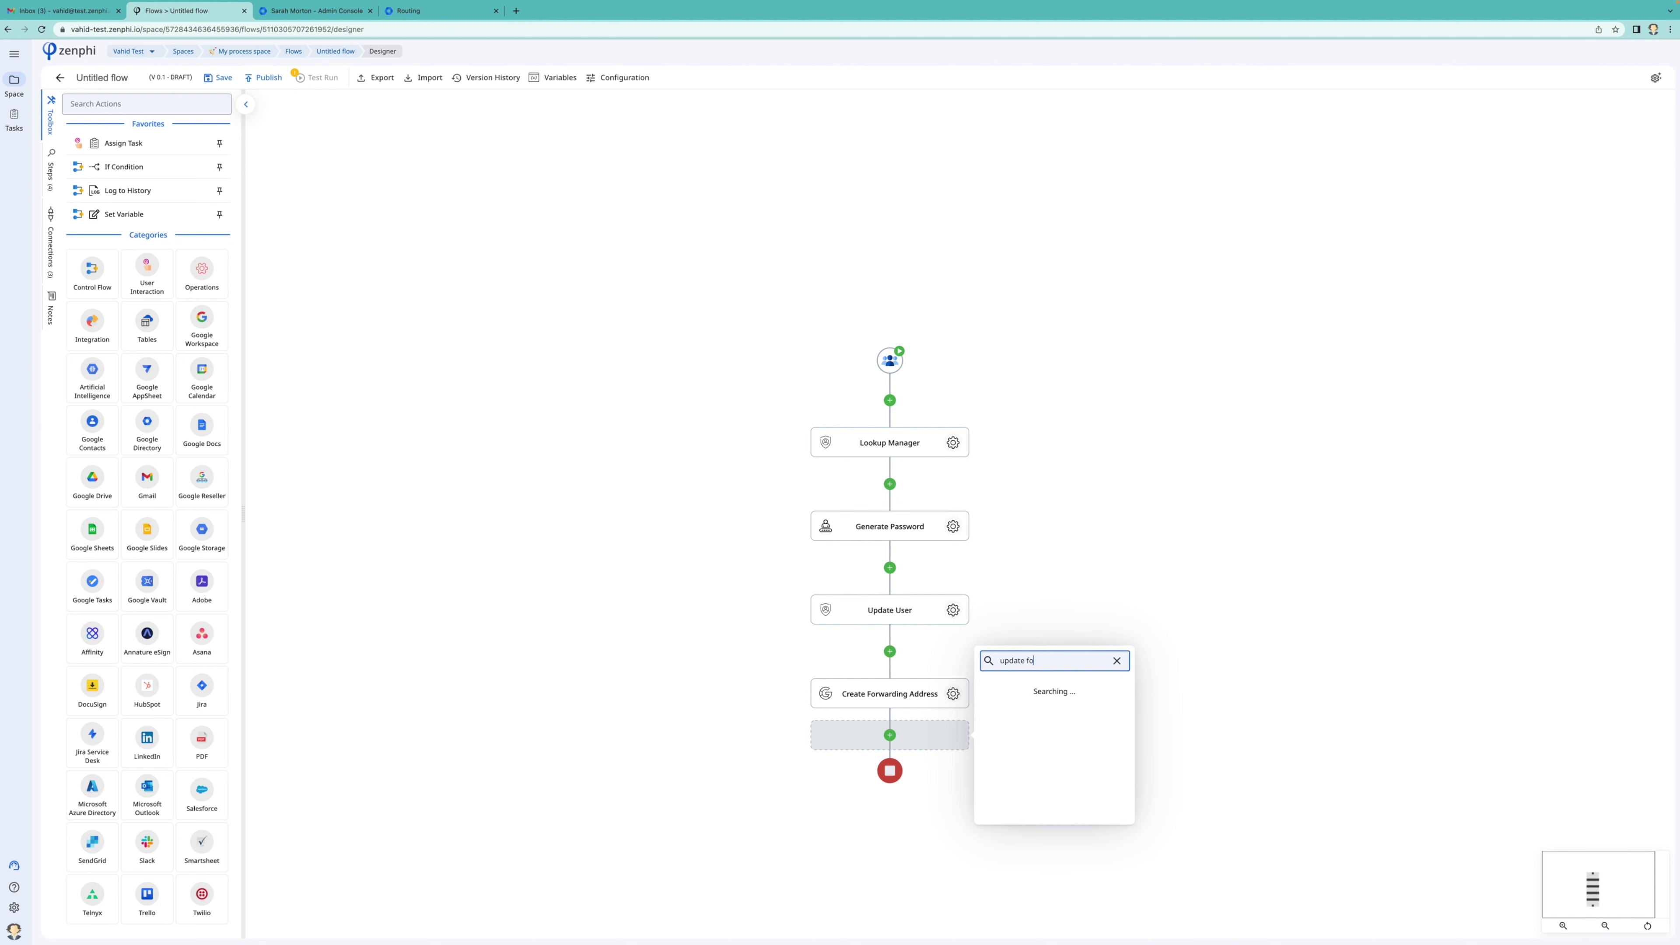
{"action": "type", "text": " fo"}
{"action": "left_click", "coordinate": [988, 706]}
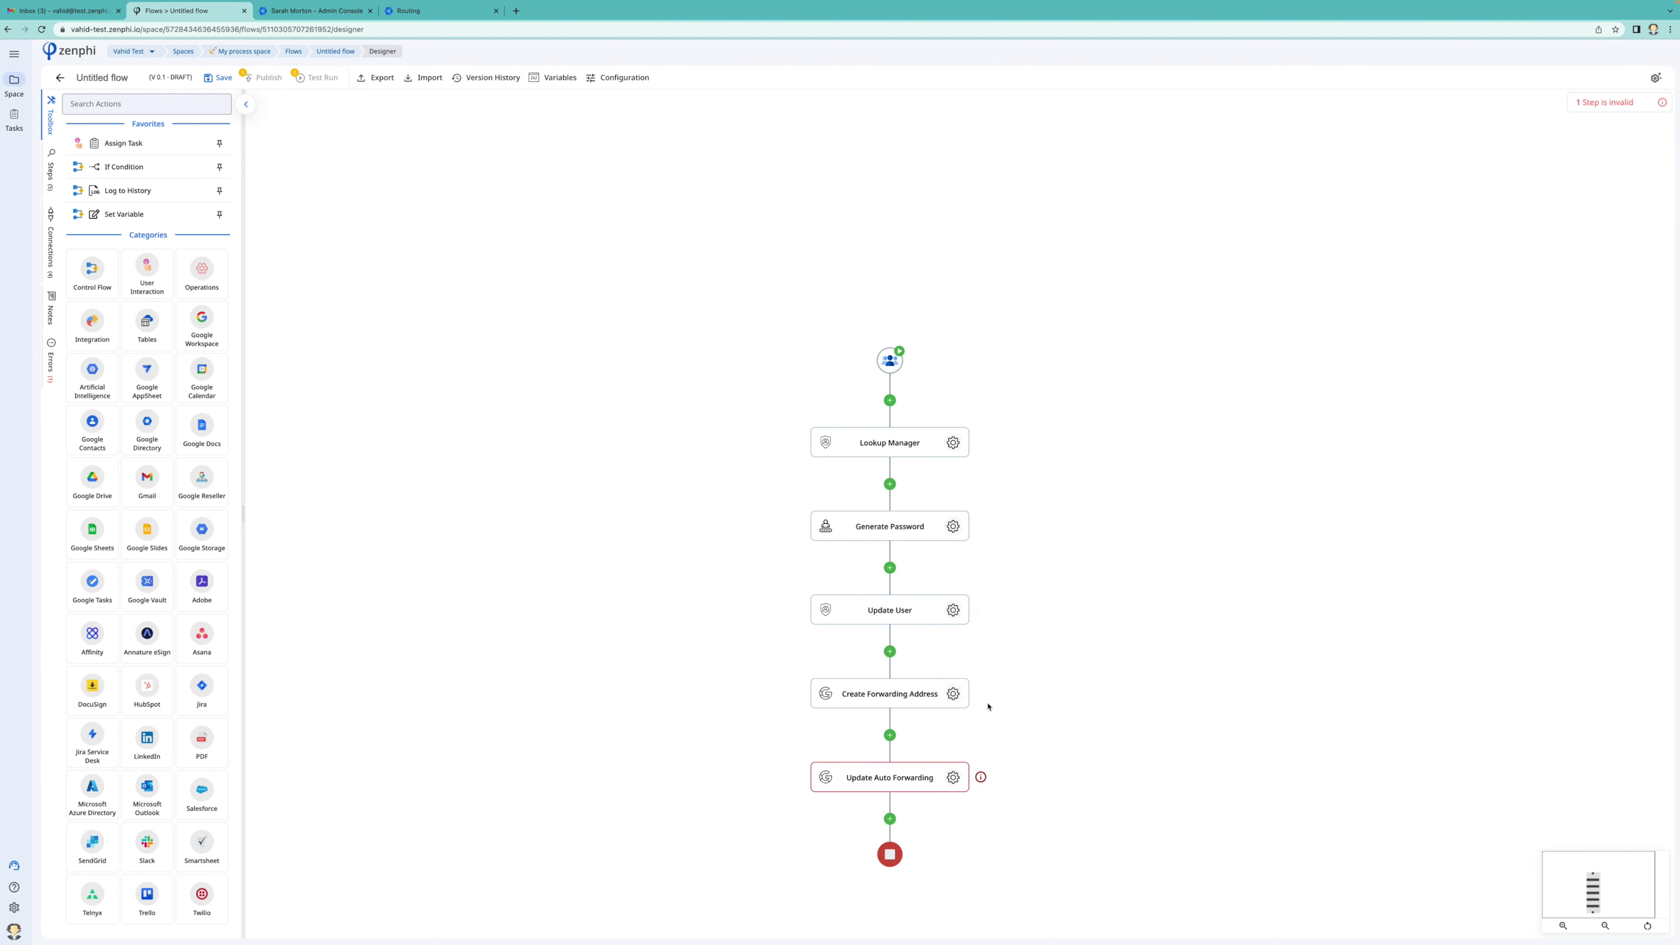
{"action": "left_click", "coordinate": [952, 777]}
{"action": "left_click", "coordinate": [1508, 170]}
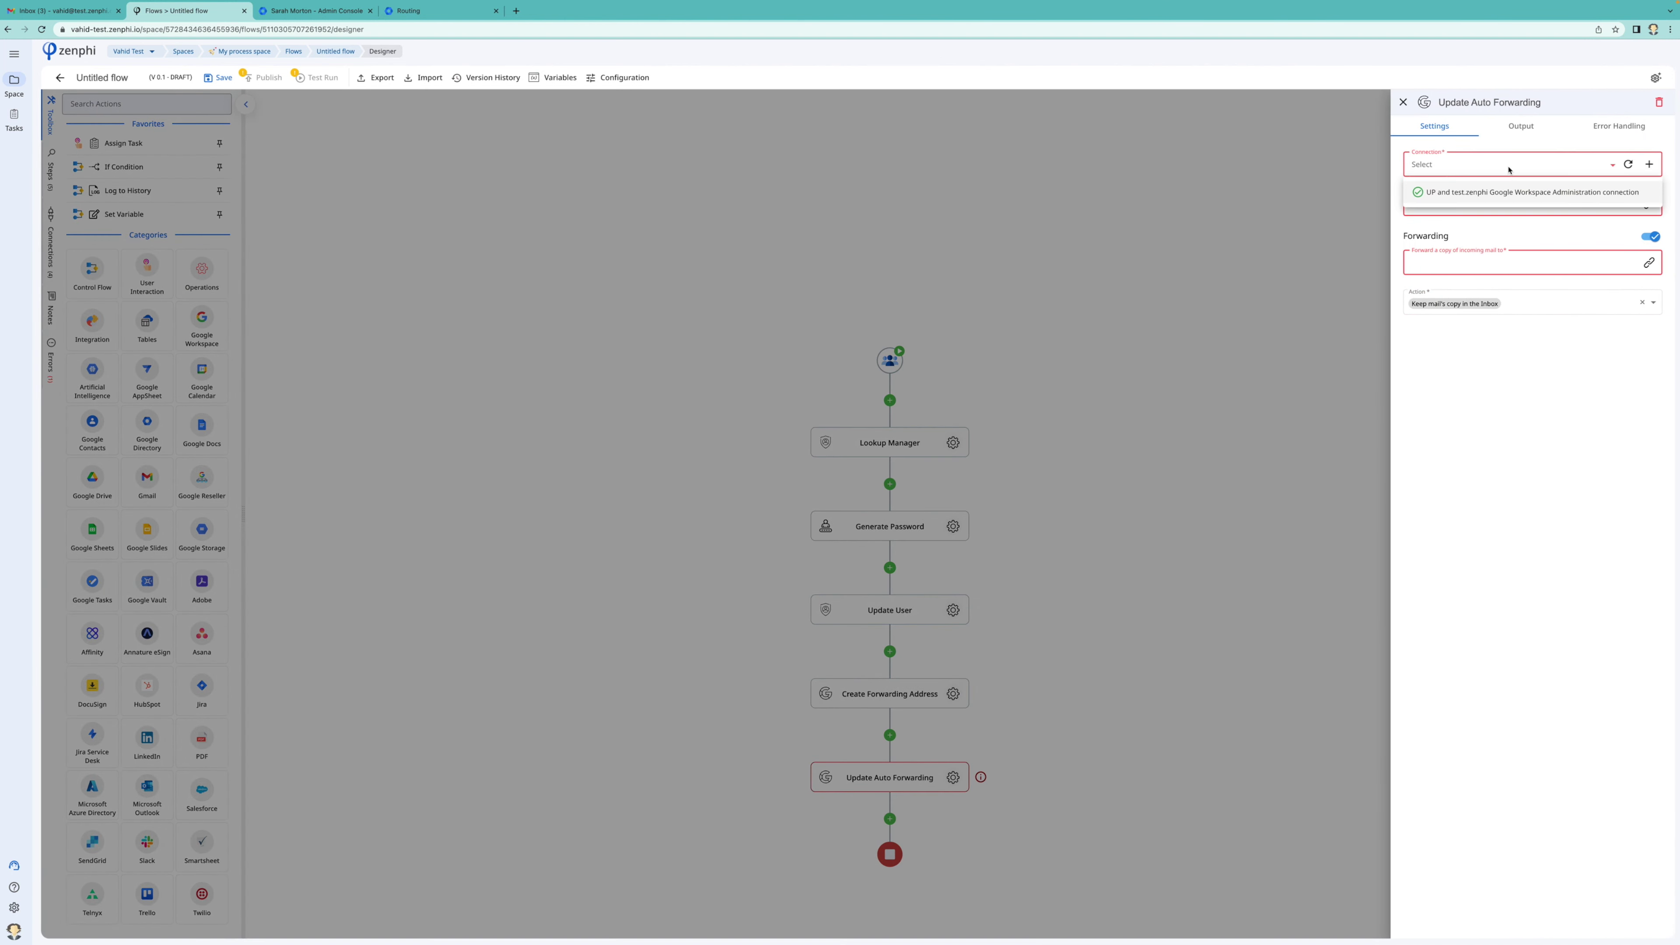
{"action": "left_click", "coordinate": [1521, 192]}
{"action": "left_click", "coordinate": [1476, 202]}
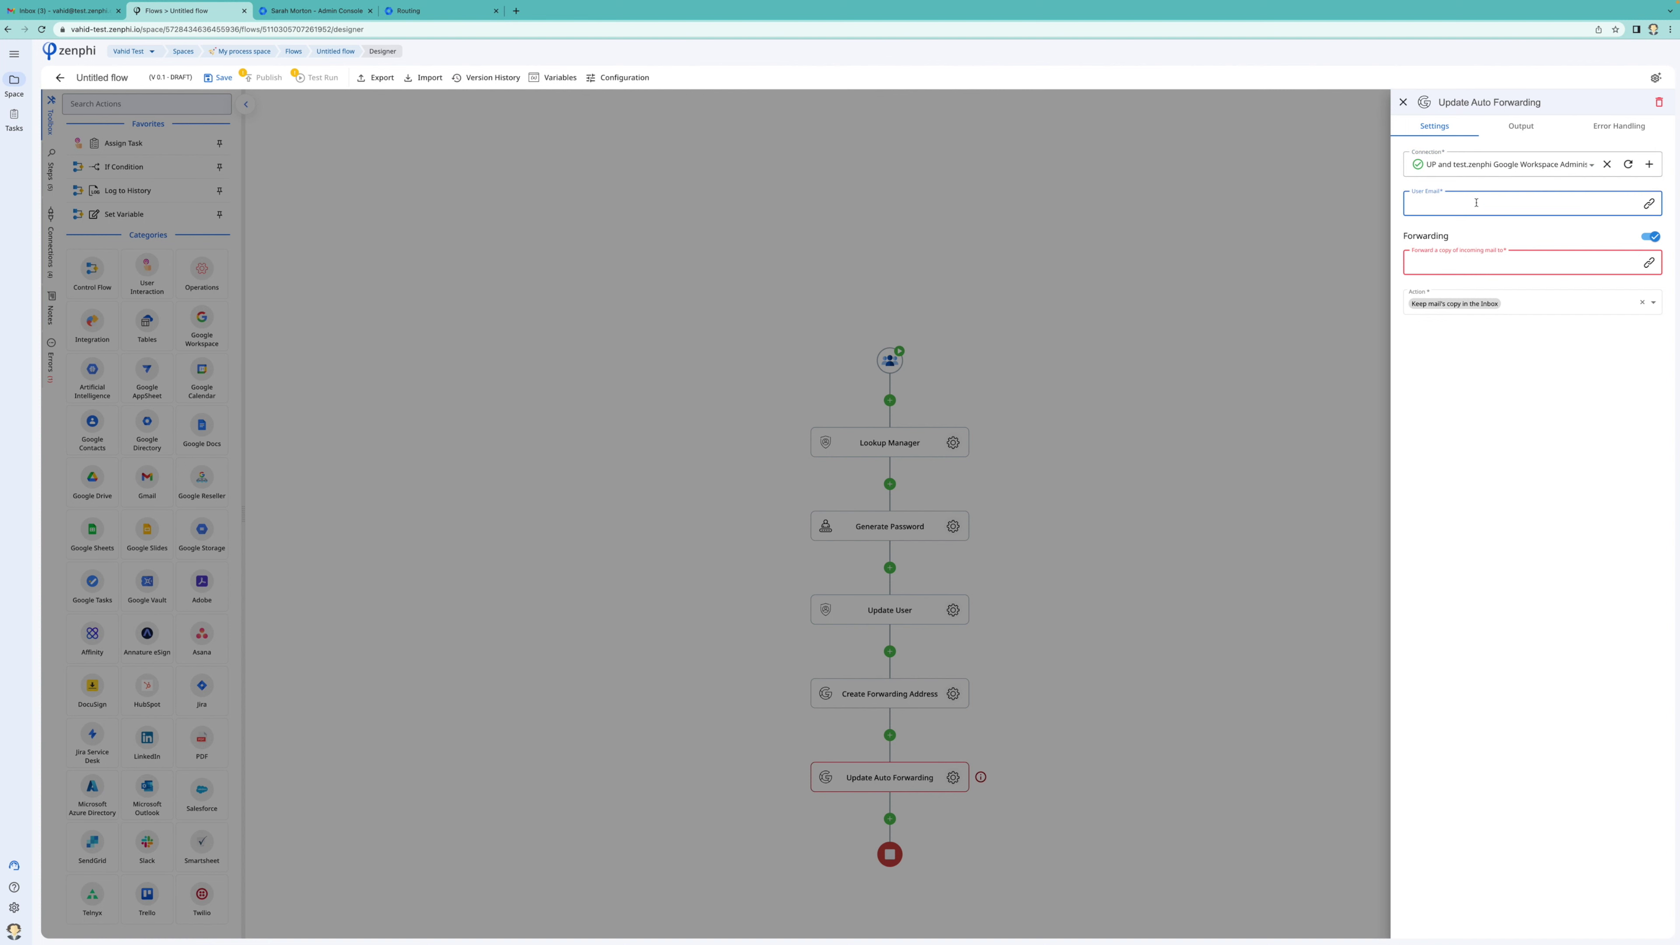
{"action": "type", "text": "@"}
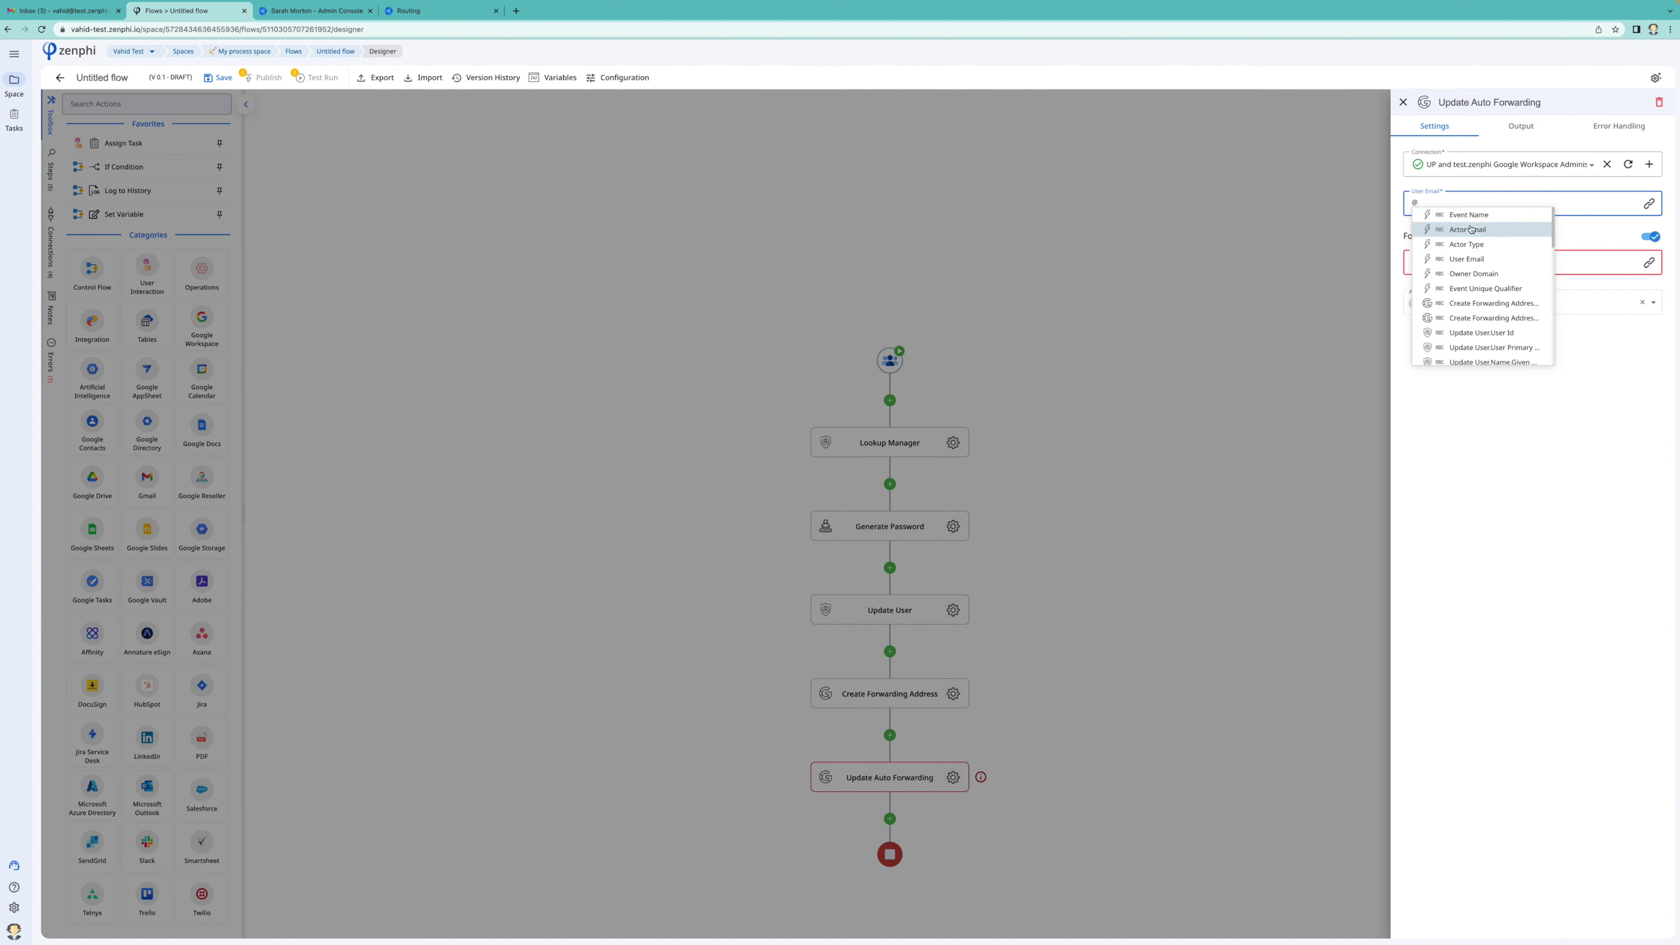
{"action": "left_click", "coordinate": [1488, 259]}
{"action": "left_click", "coordinate": [1493, 262]}
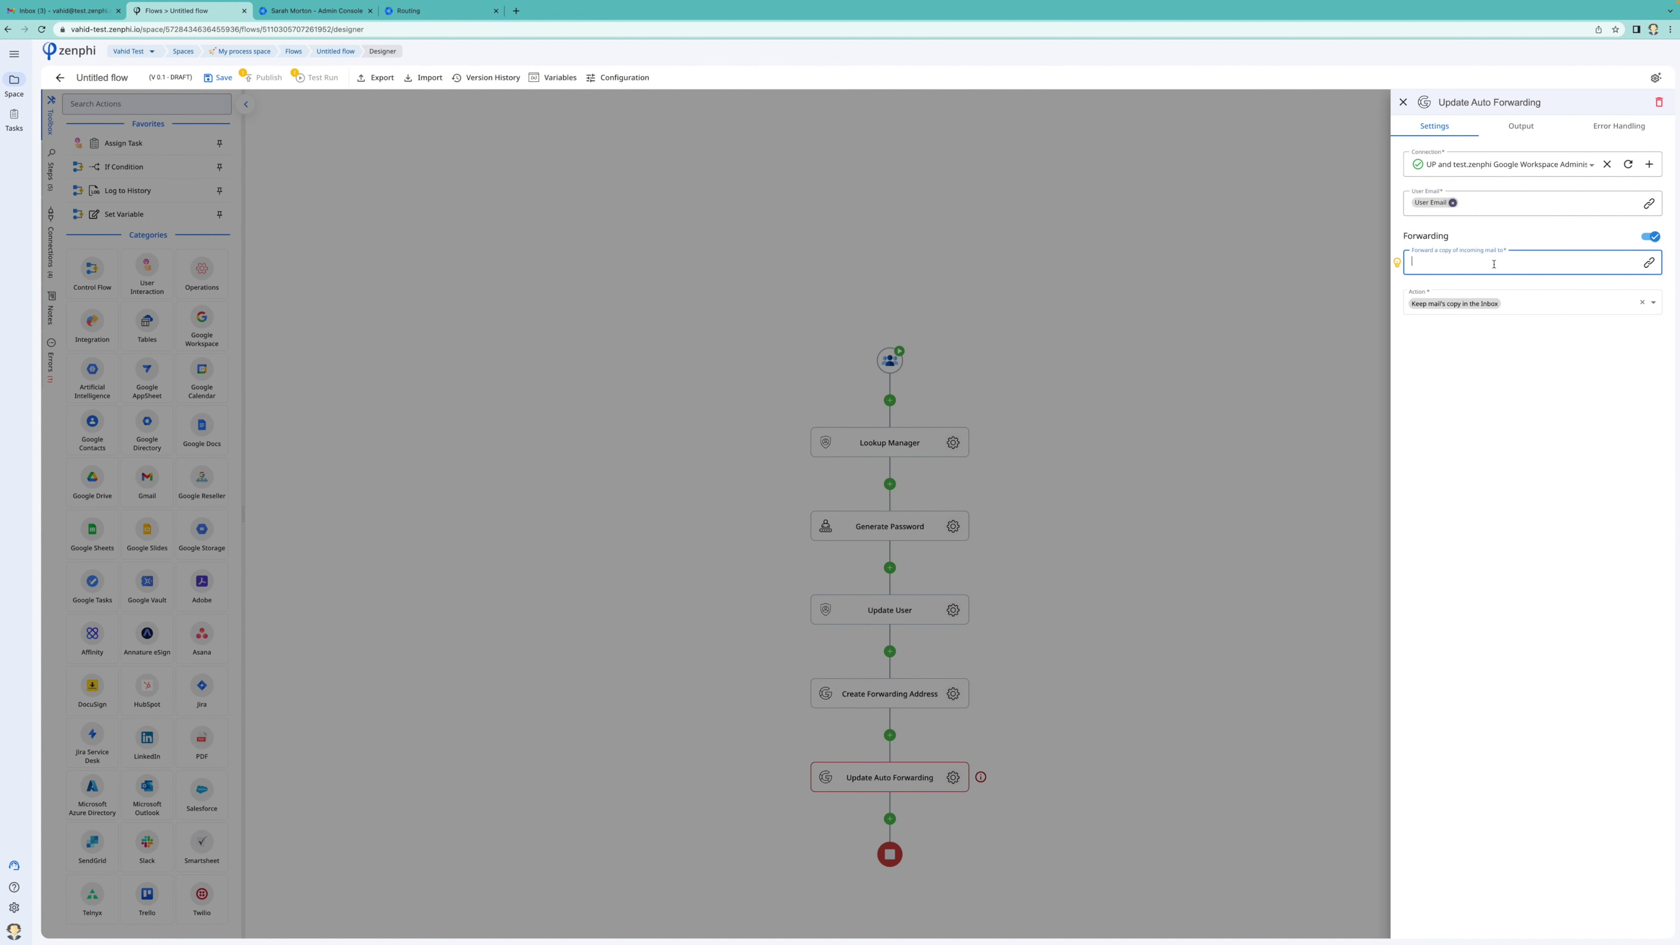
Forward mail to Lookup Manager's User Primary Email and close the step settings
{"action": "left_click", "coordinate": [1648, 262]}
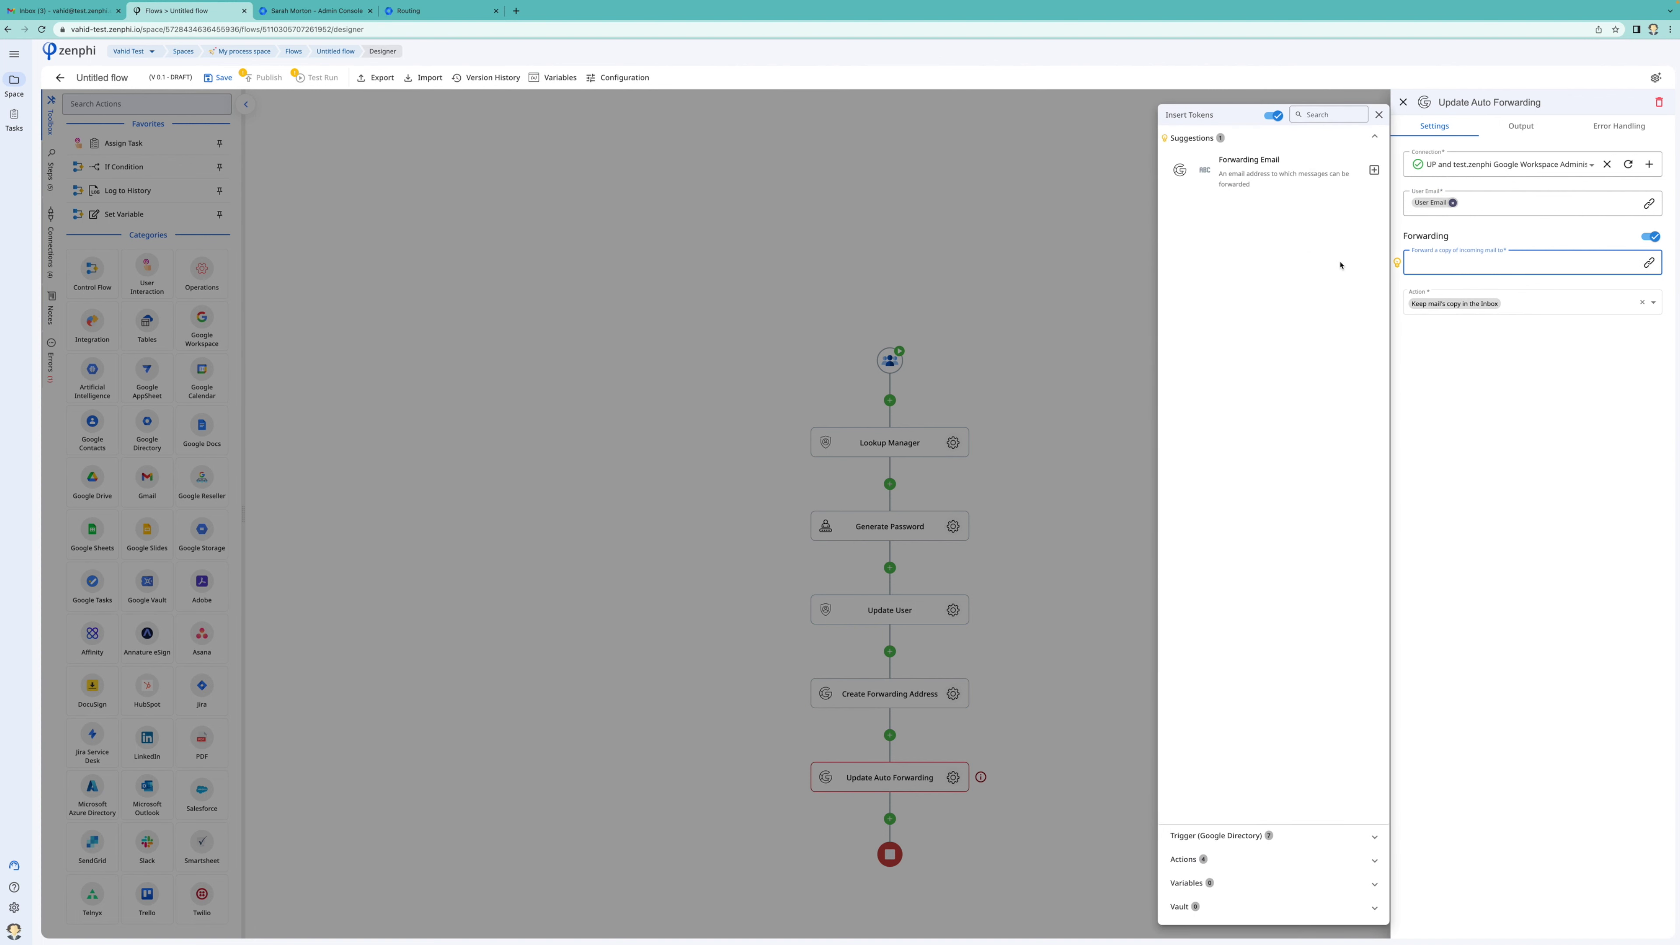
{"action": "left_click", "coordinate": [1263, 859]}
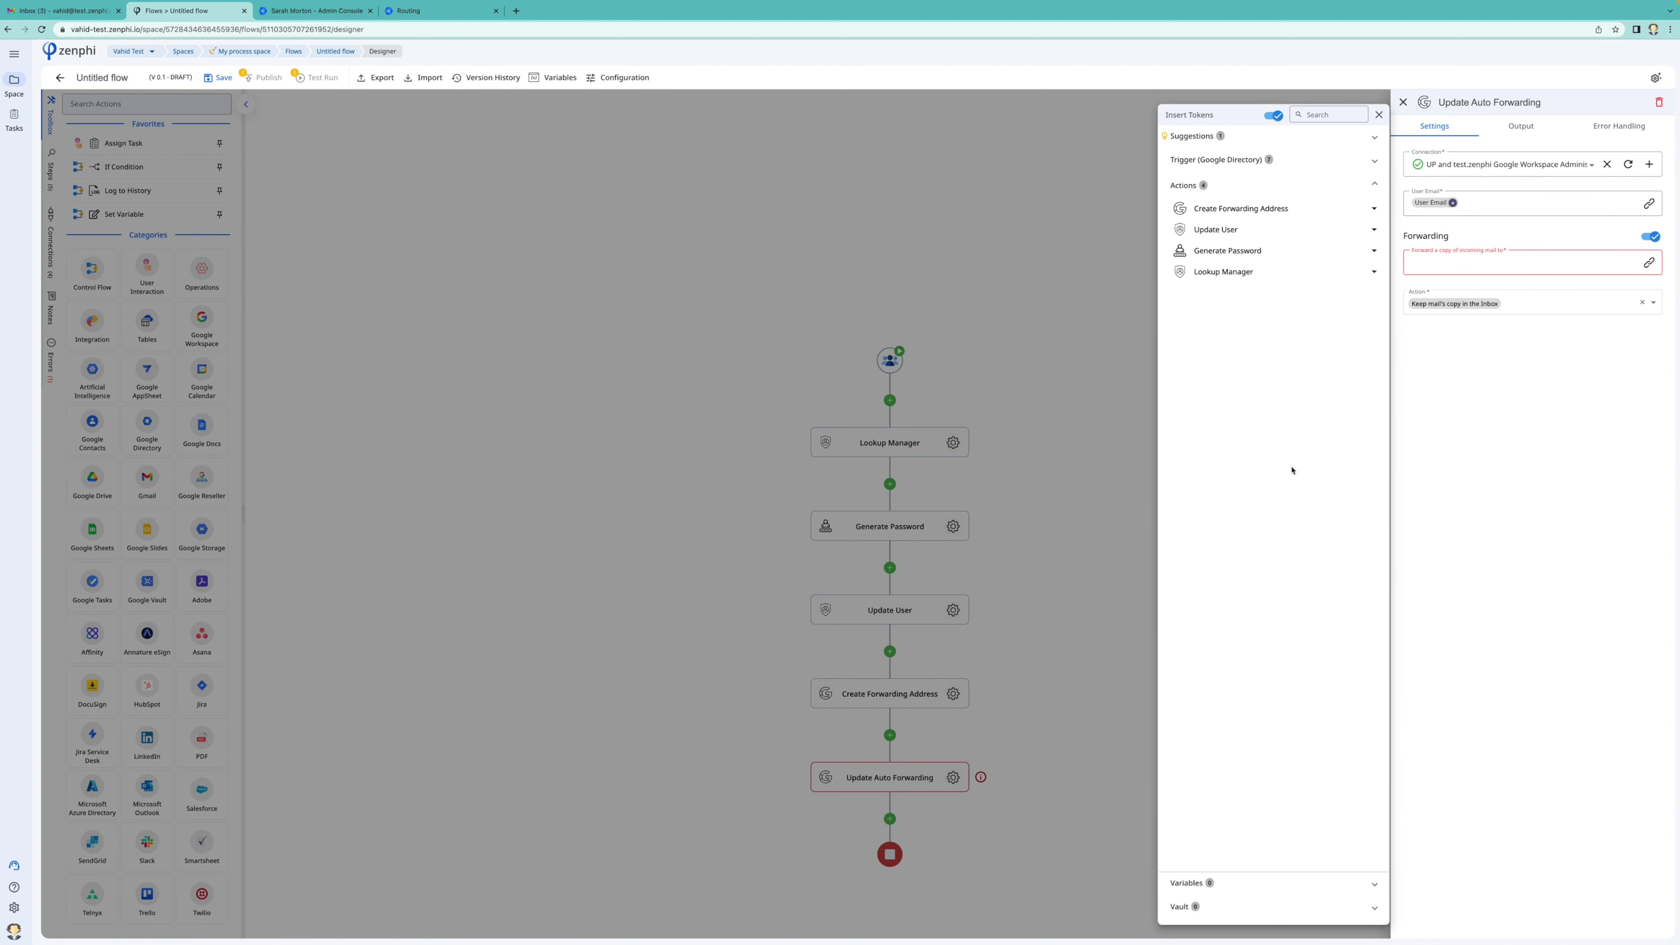
{"action": "left_click", "coordinate": [1287, 274]}
{"action": "left_click", "coordinate": [1371, 335]}
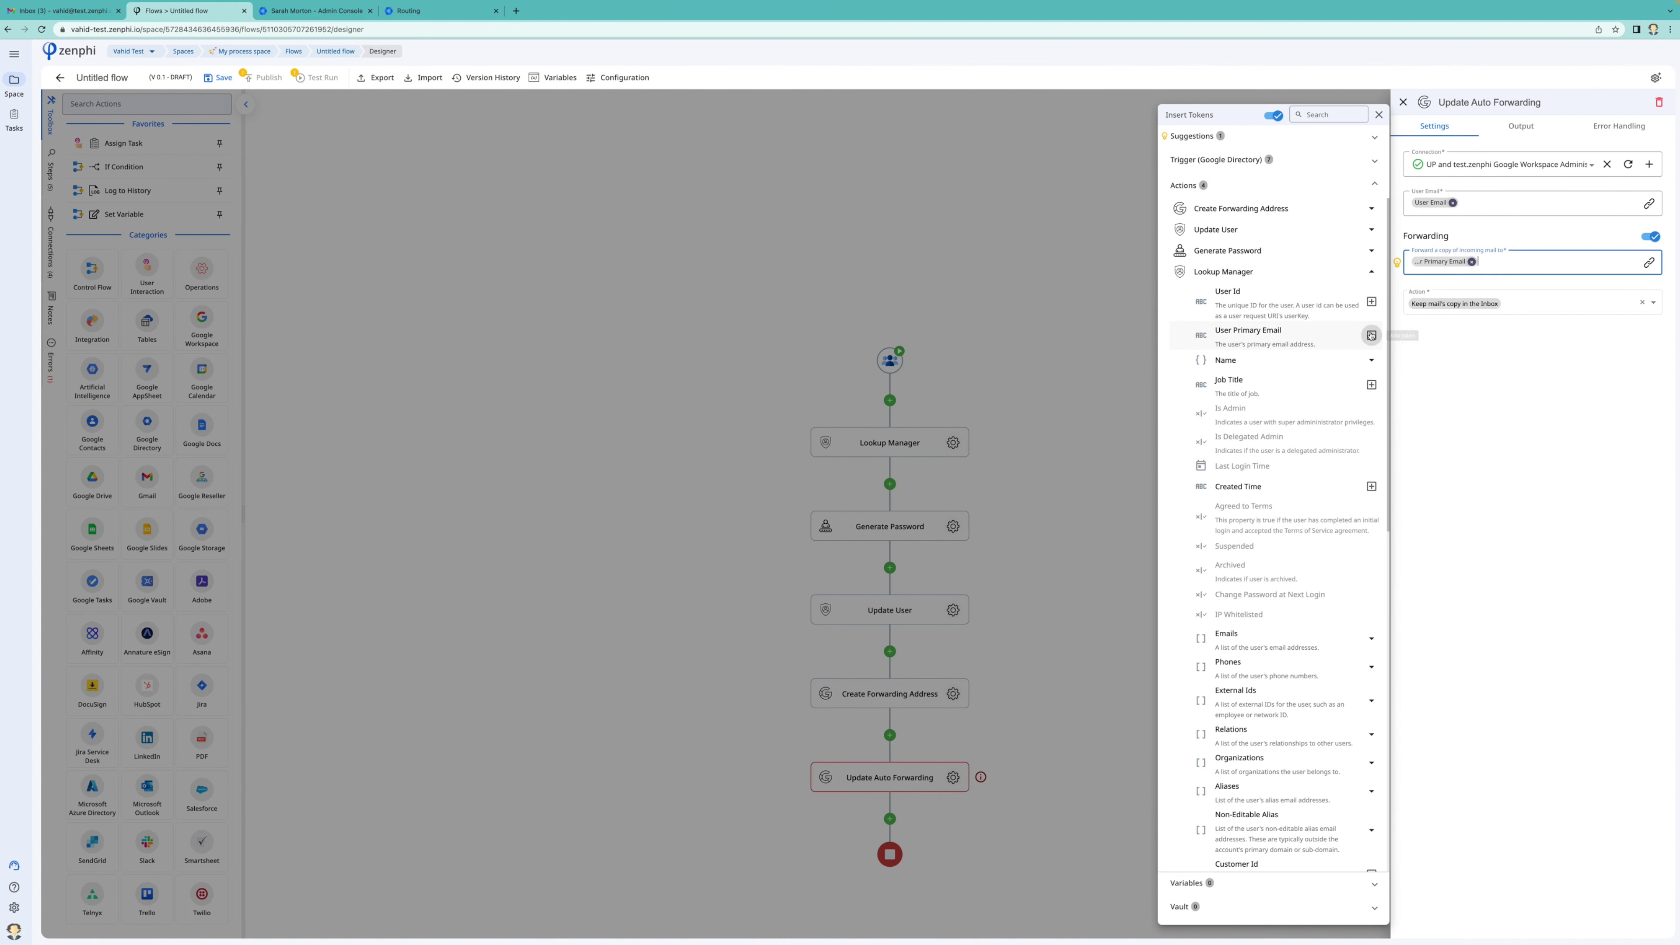
{"action": "left_click", "coordinate": [1487, 362]}
{"action": "left_click", "coordinate": [1209, 364]}
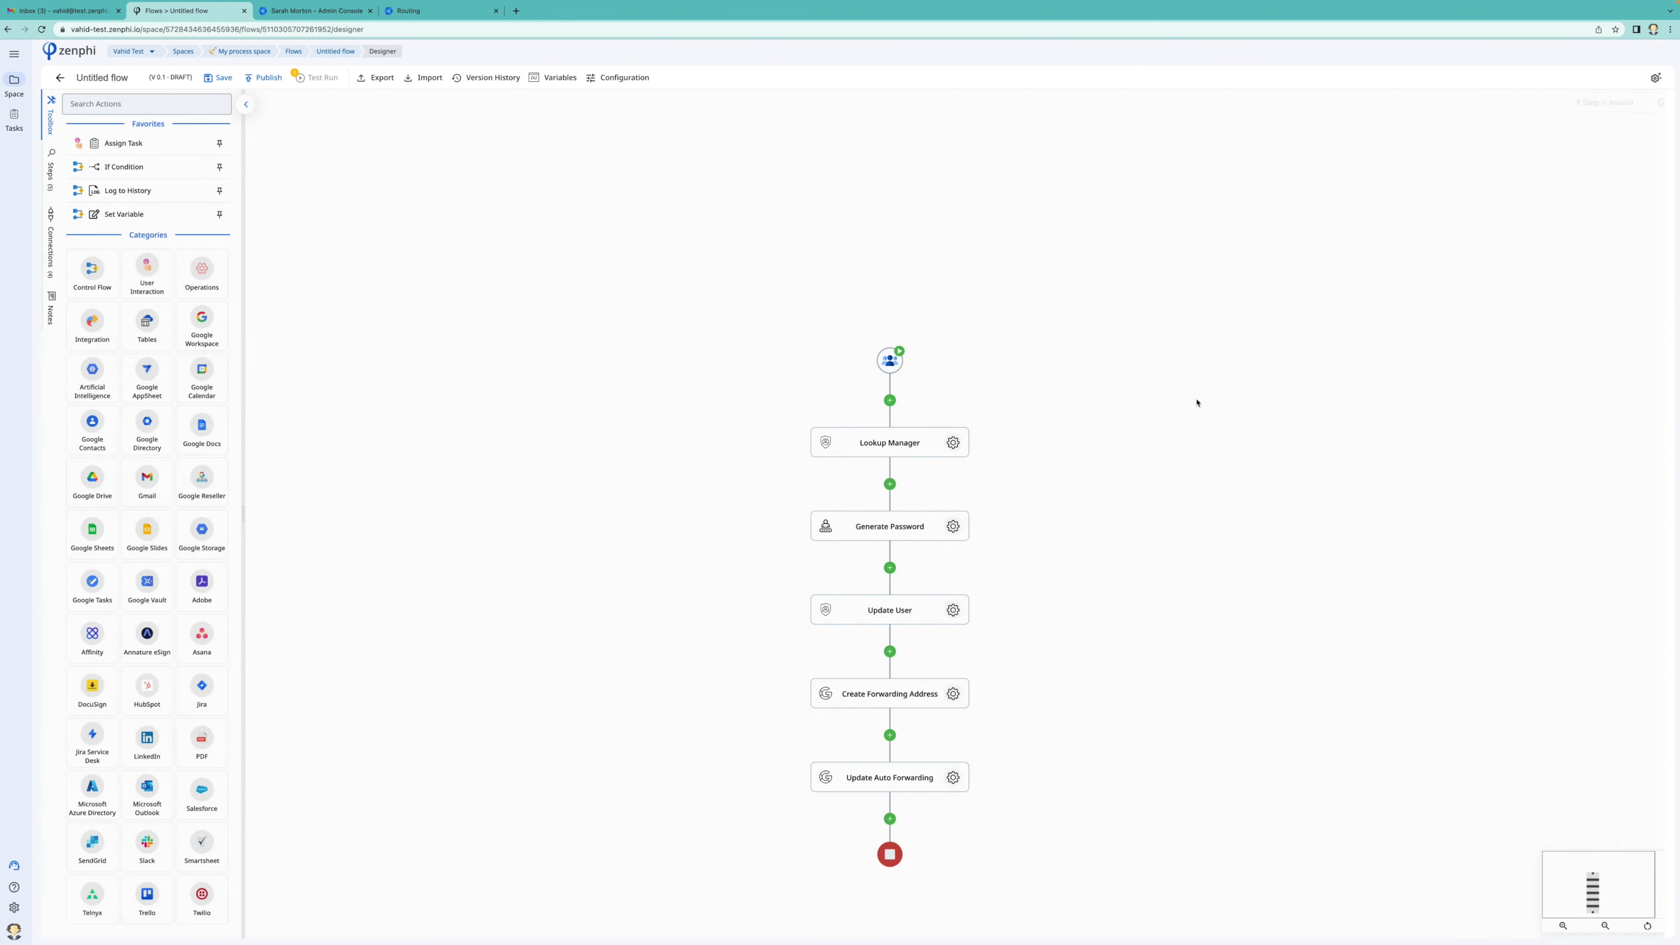
Add a Suspend User step at the end of the flow using the New Google Directory connection
{"action": "scroll", "coordinate": [1177, 566], "scroll_direction": "down", "scroll_amount": 2}
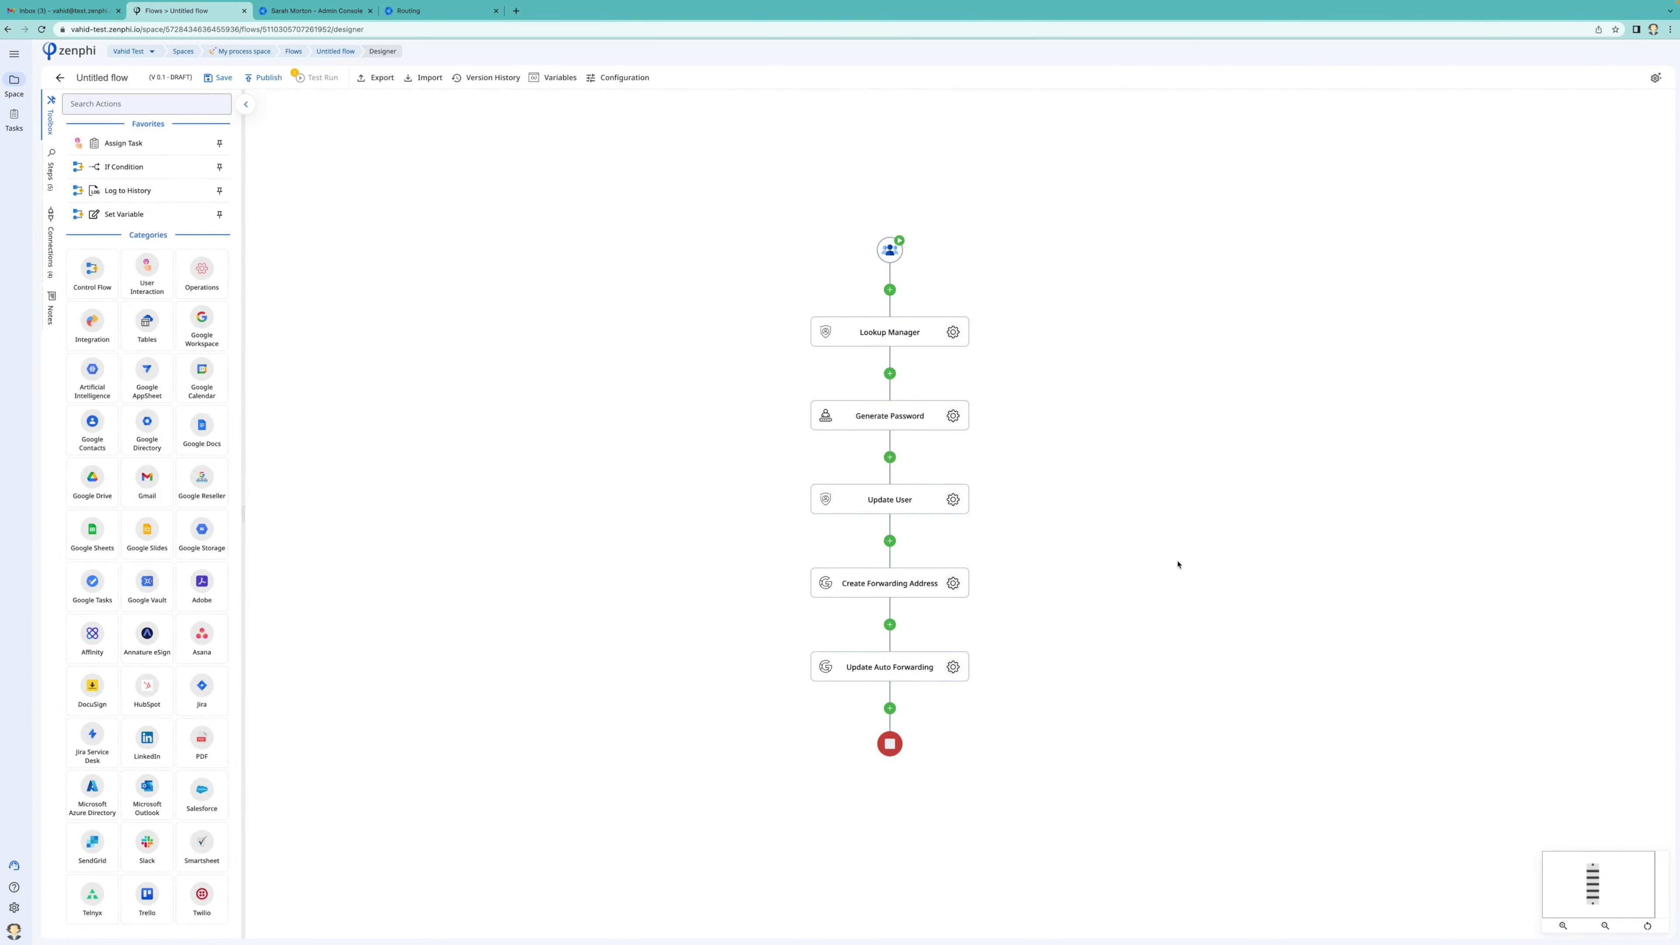
{"action": "left_click", "coordinate": [942, 705]}
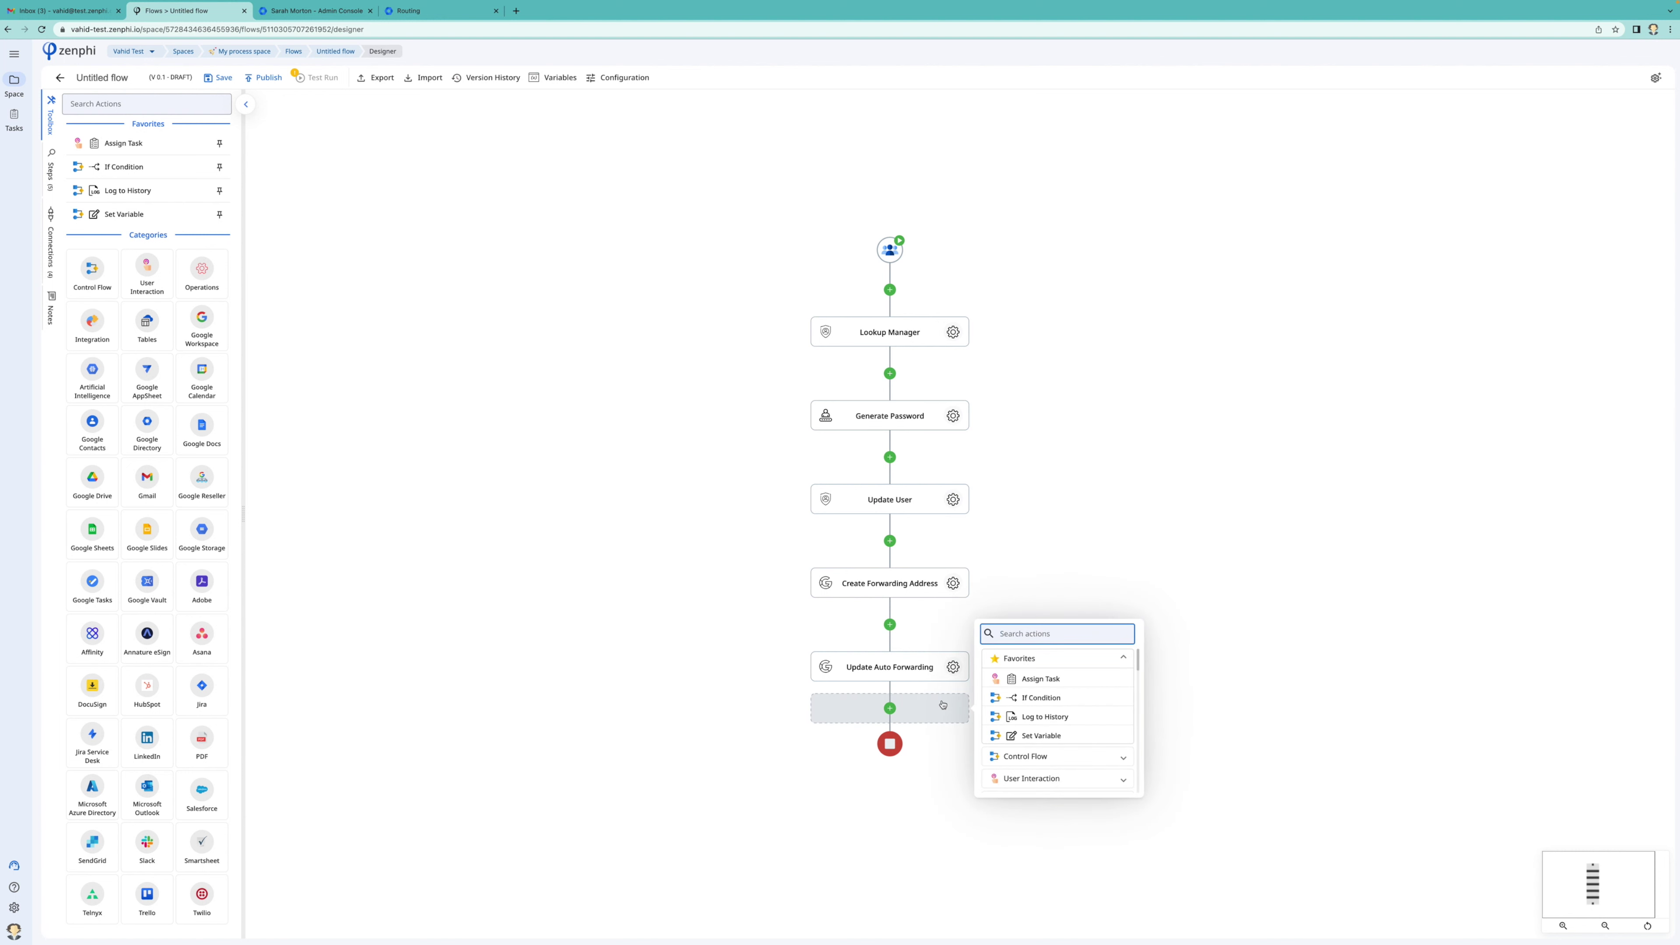
{"action": "type", "text": "su"}
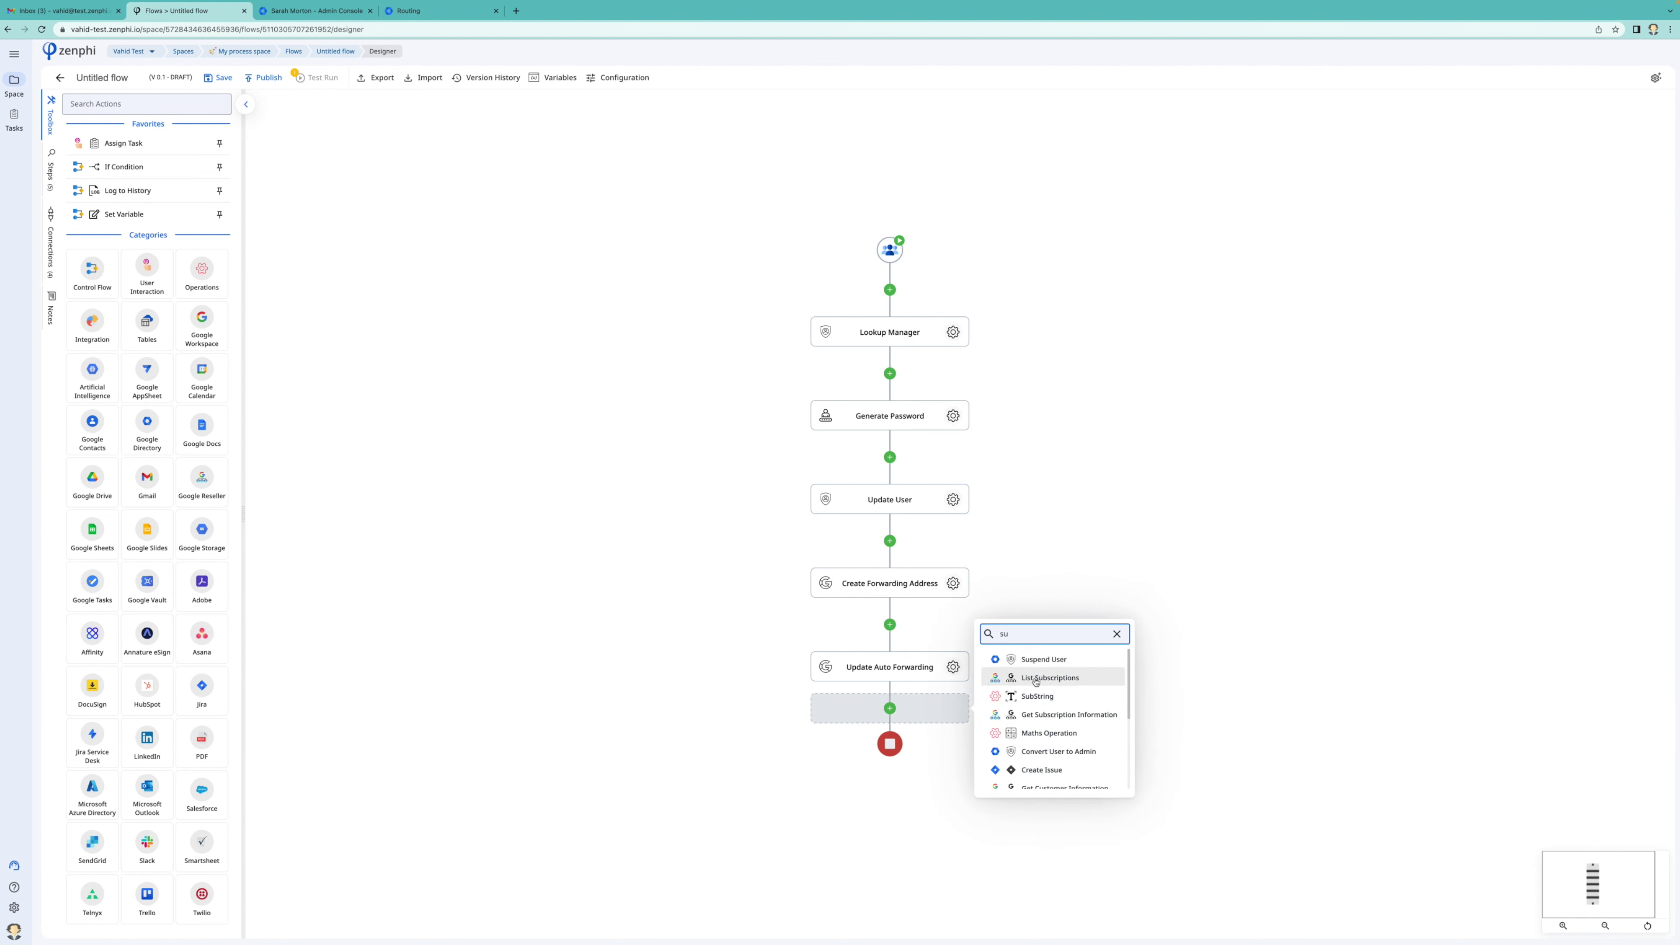
{"action": "left_click", "coordinate": [1044, 659]}
{"action": "left_click", "coordinate": [942, 754]}
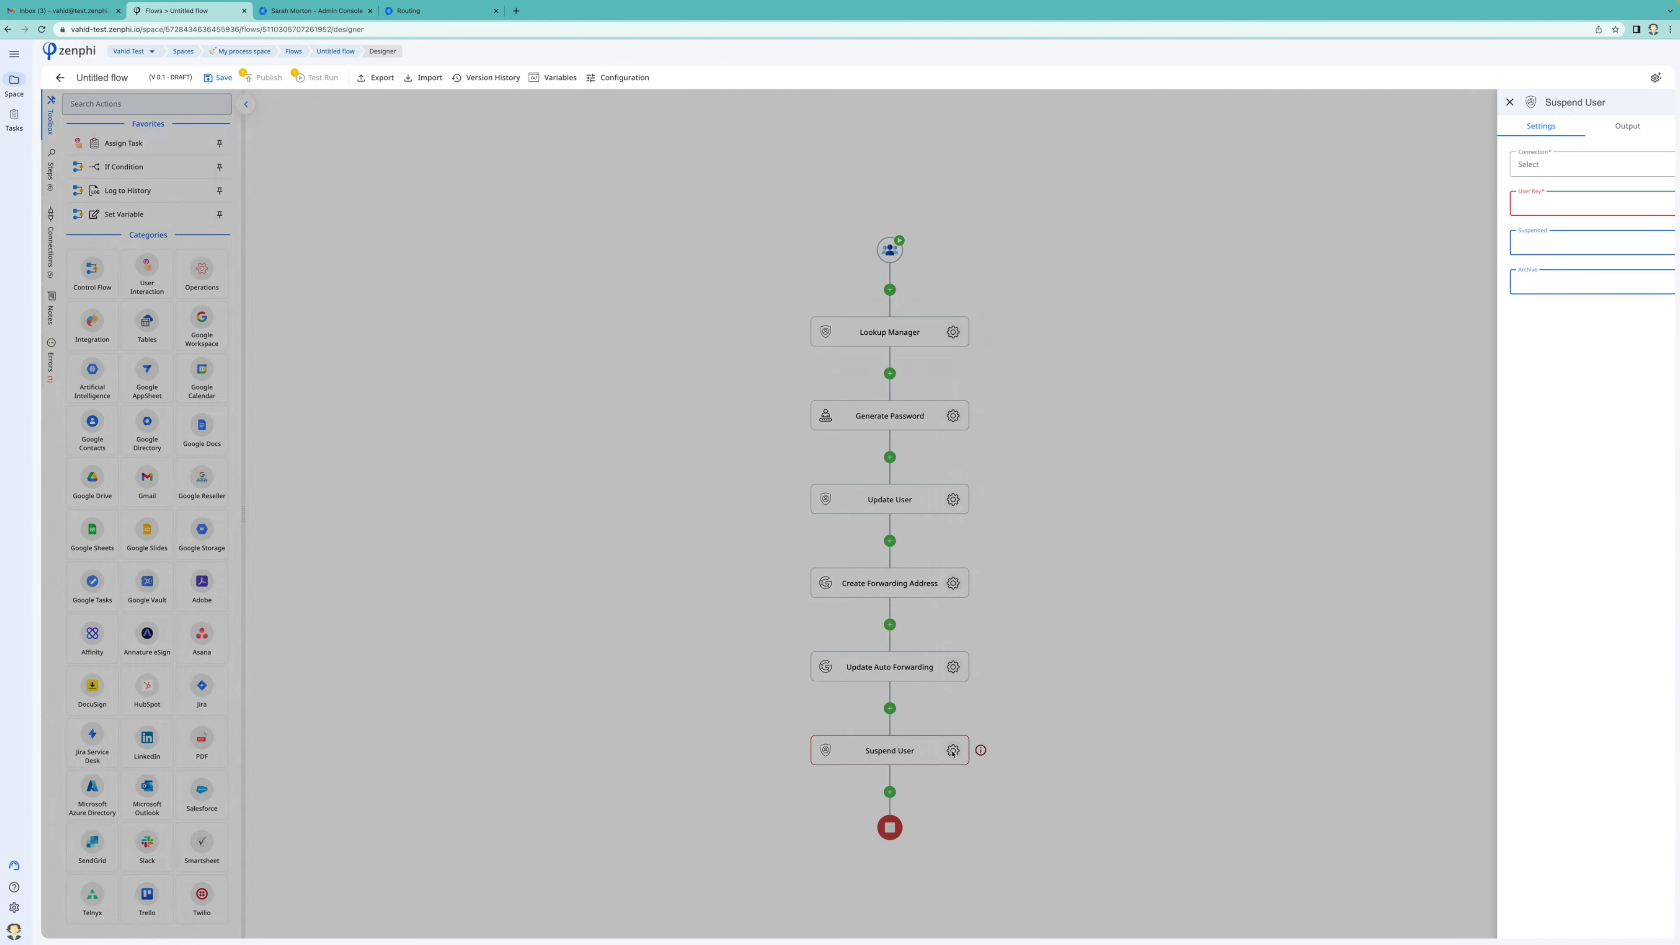
{"action": "left_click", "coordinate": [1473, 166]}
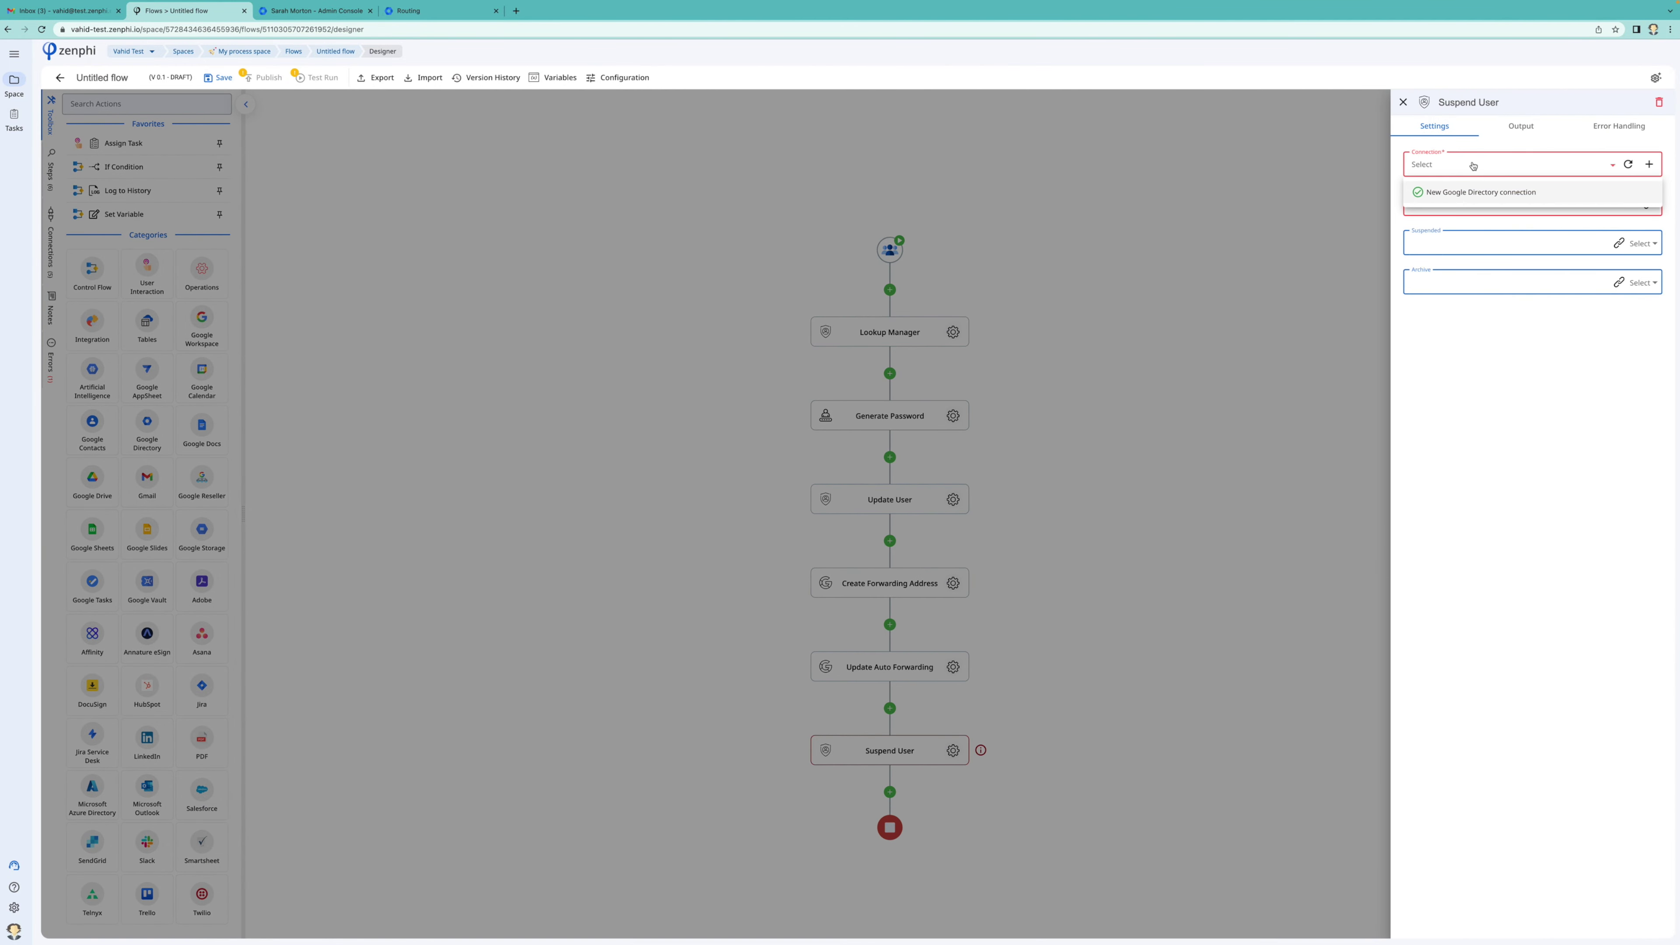
{"action": "left_click", "coordinate": [1480, 190]}
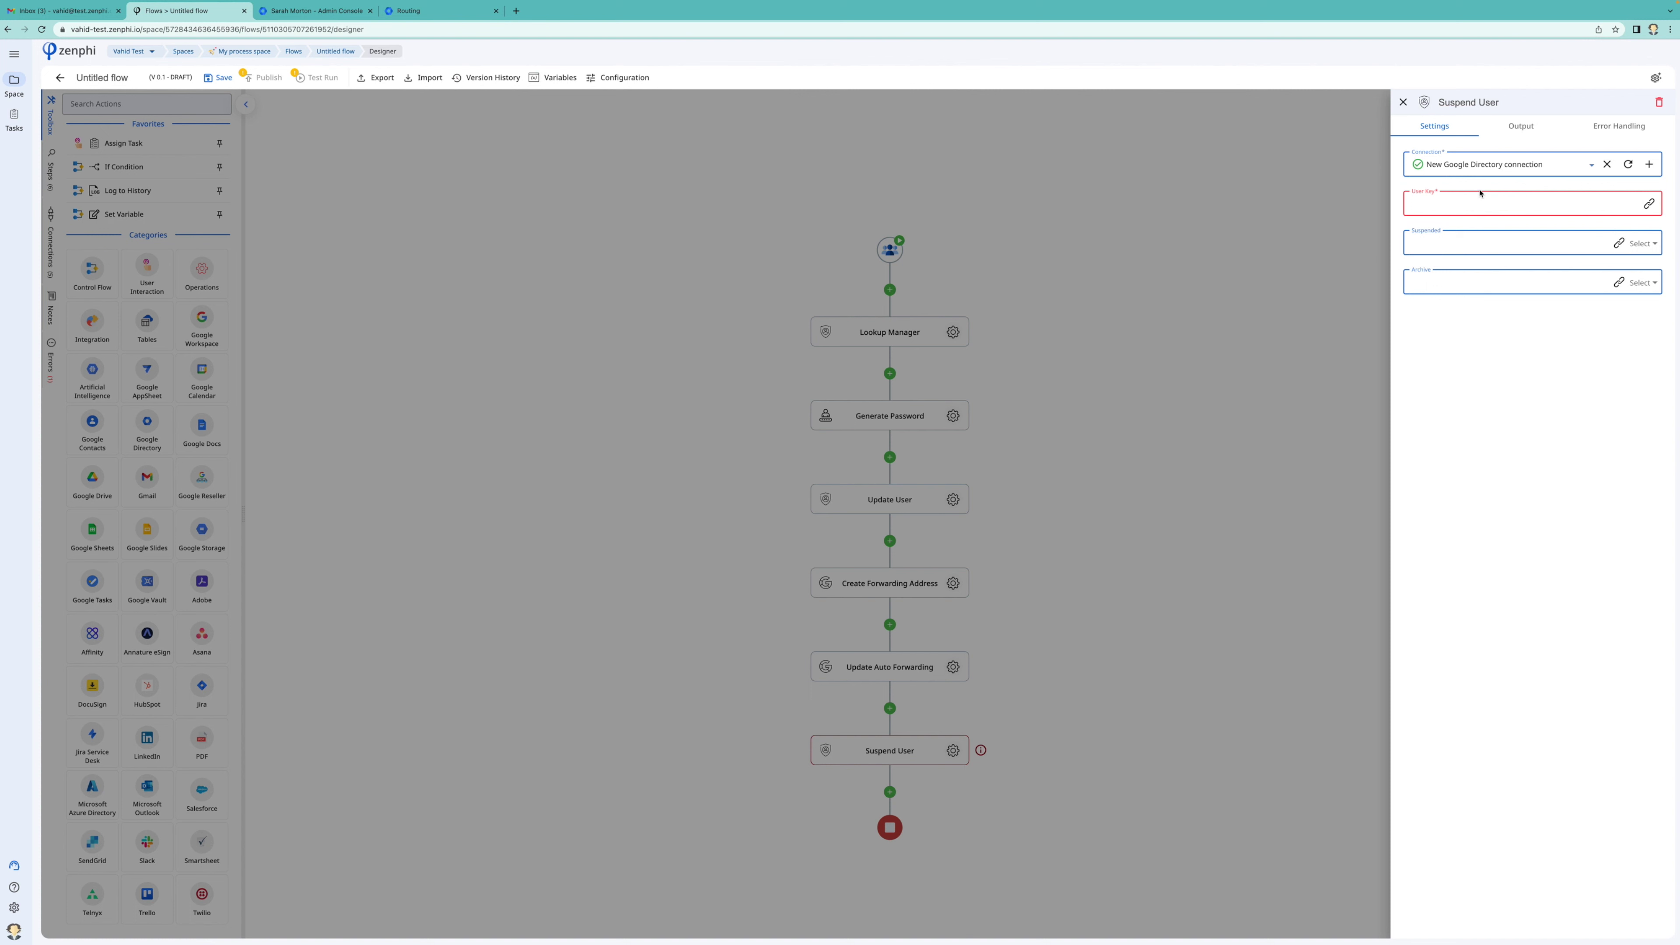
Key Suspend User on the trigger's User Email and set Suspended and Archive to No
{"action": "left_click", "coordinate": [1578, 211]}
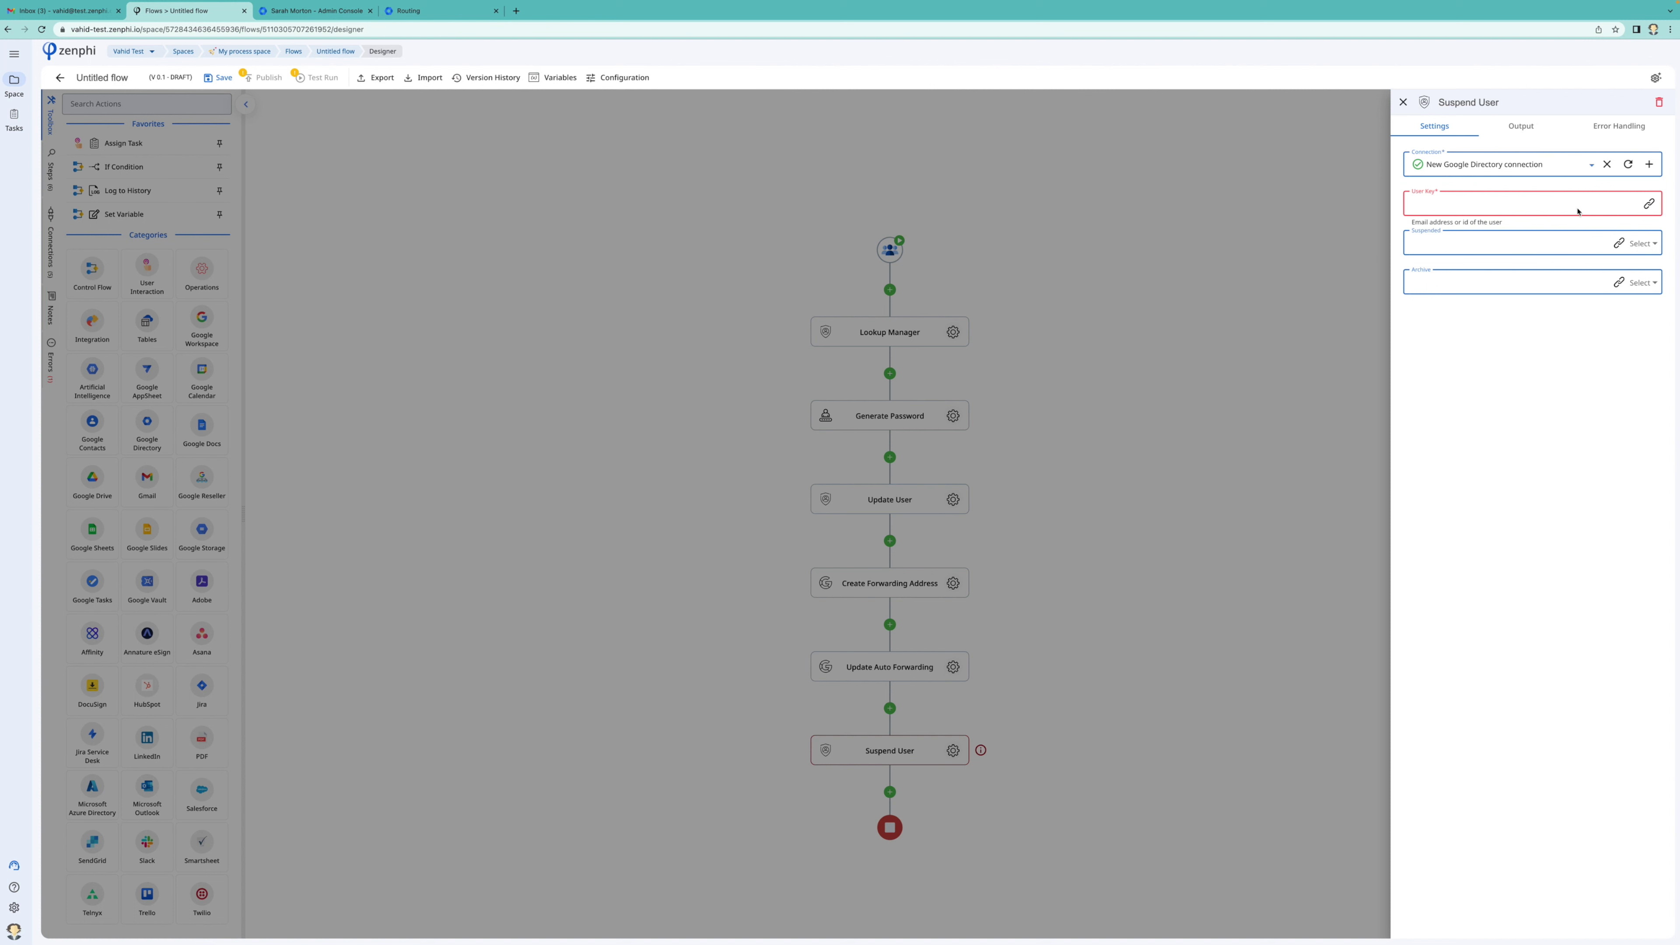
{"action": "left_click", "coordinate": [1648, 203]}
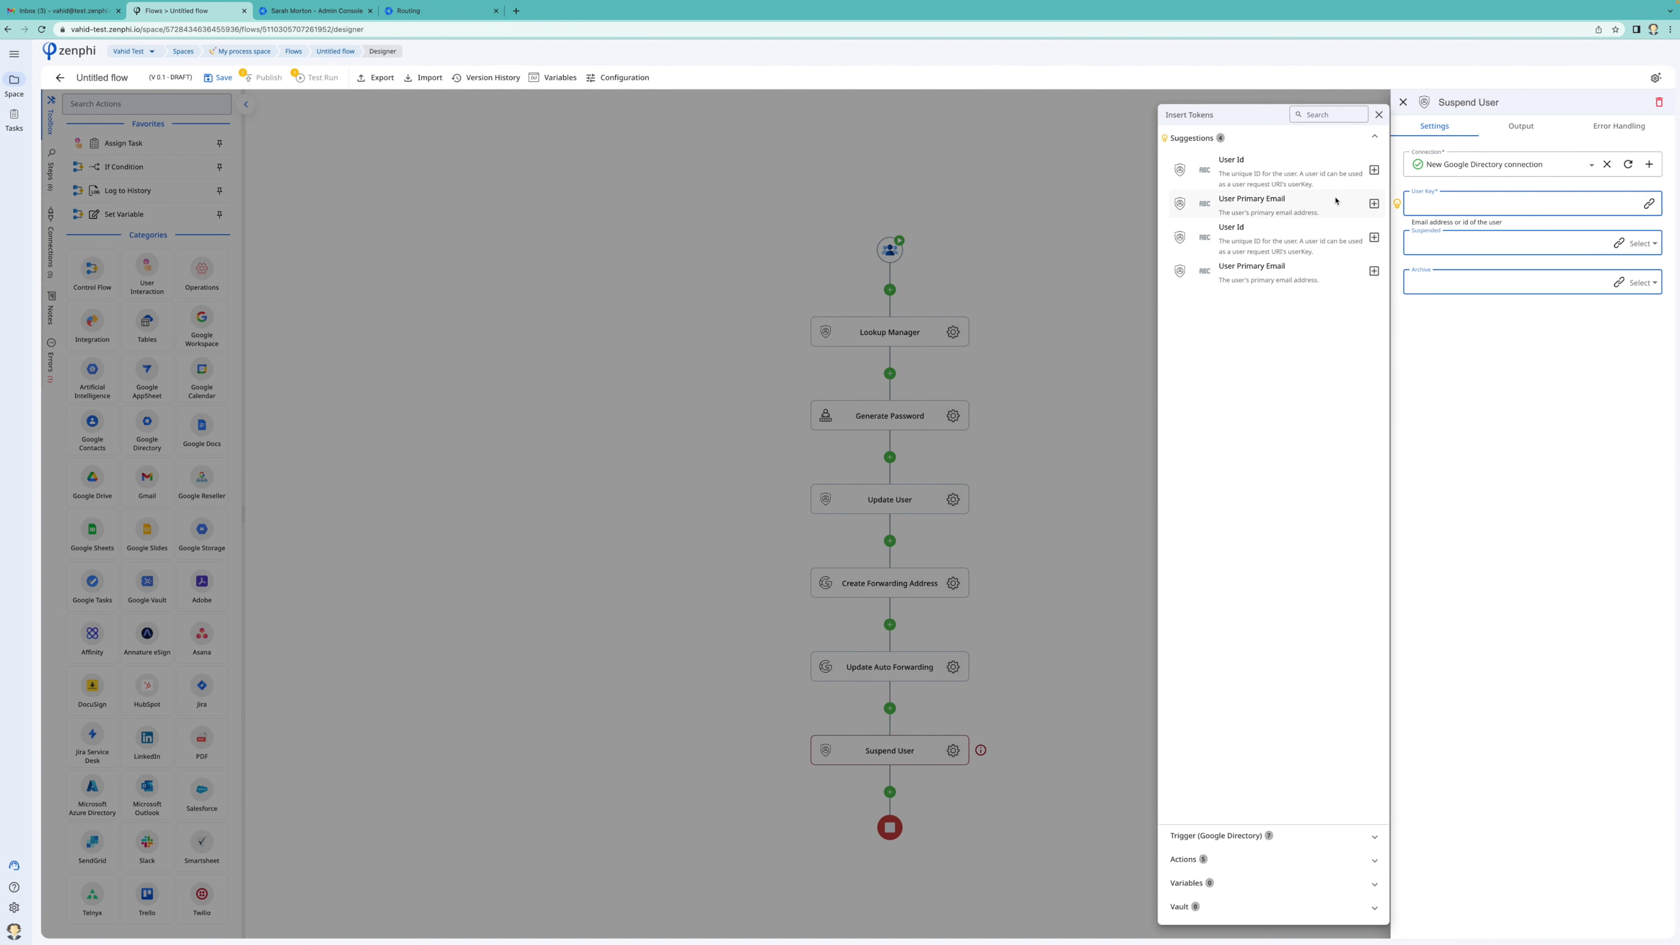
{"action": "left_click", "coordinate": [1262, 860]}
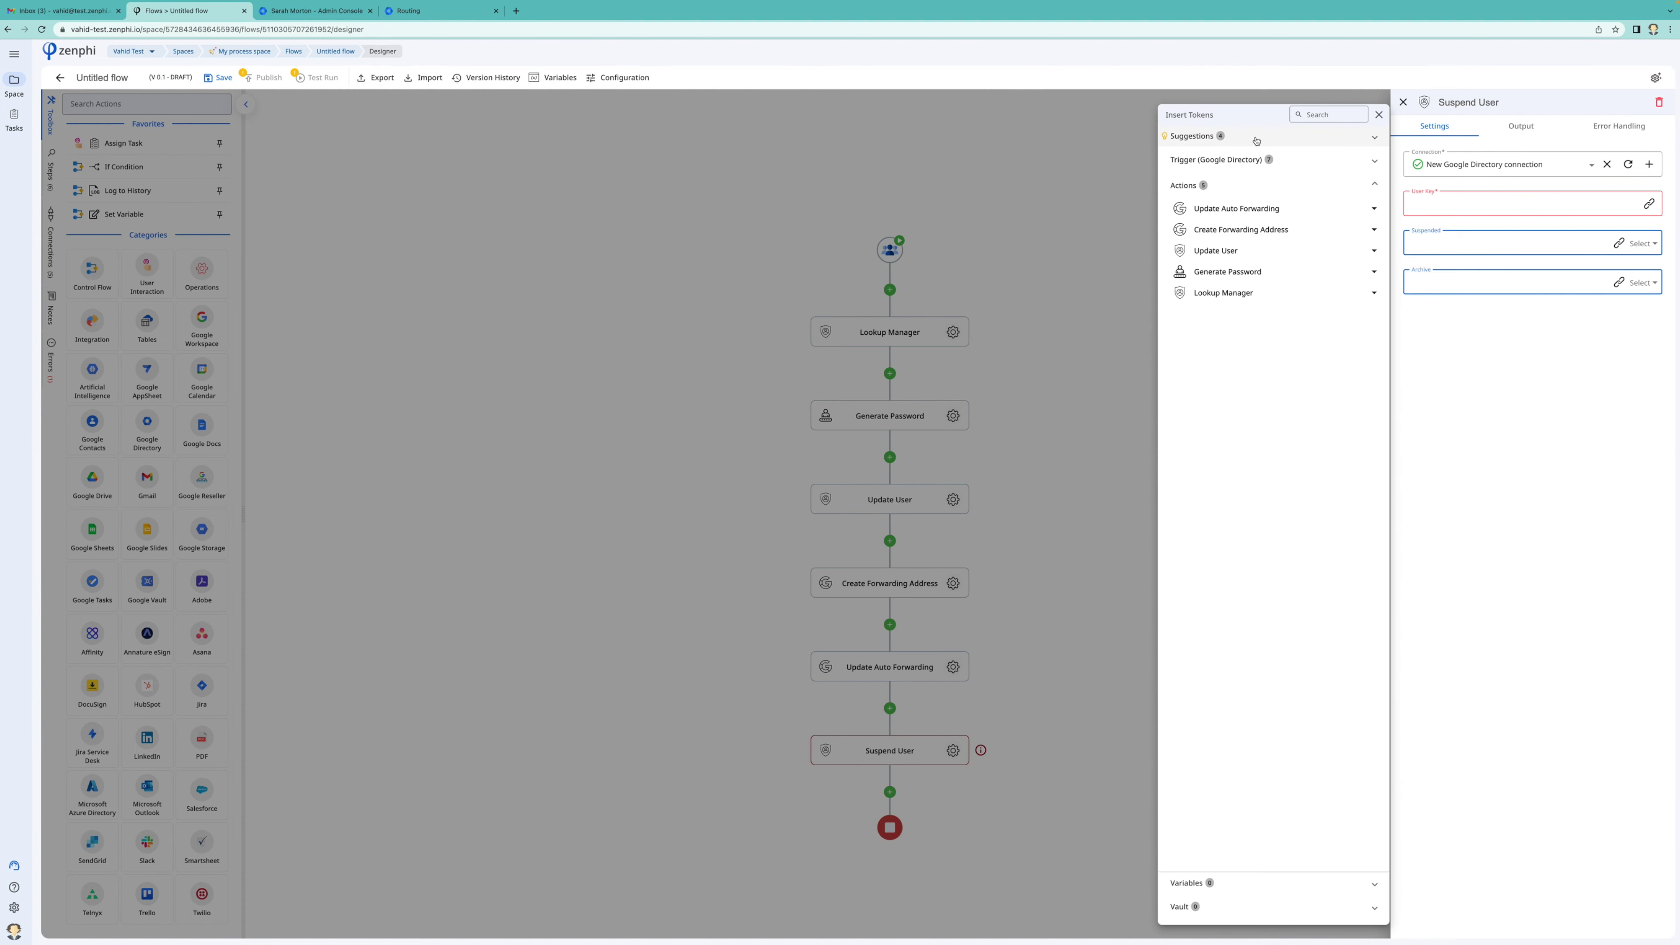
{"action": "left_click", "coordinate": [1253, 159]}
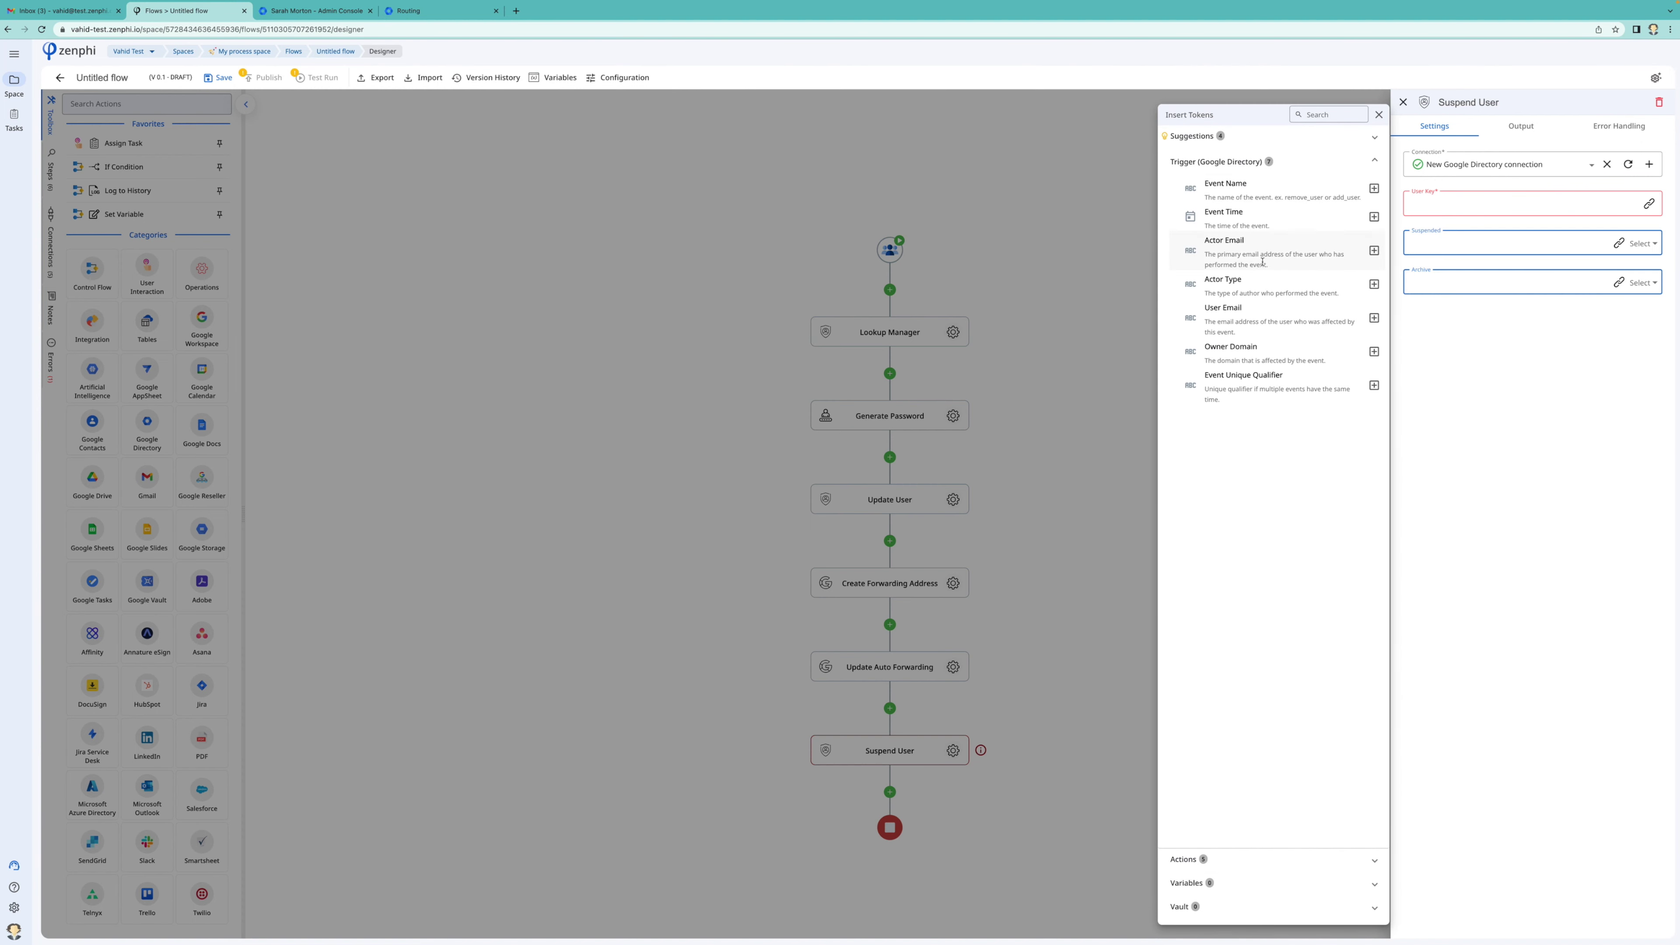
{"action": "left_click", "coordinate": [1374, 317]}
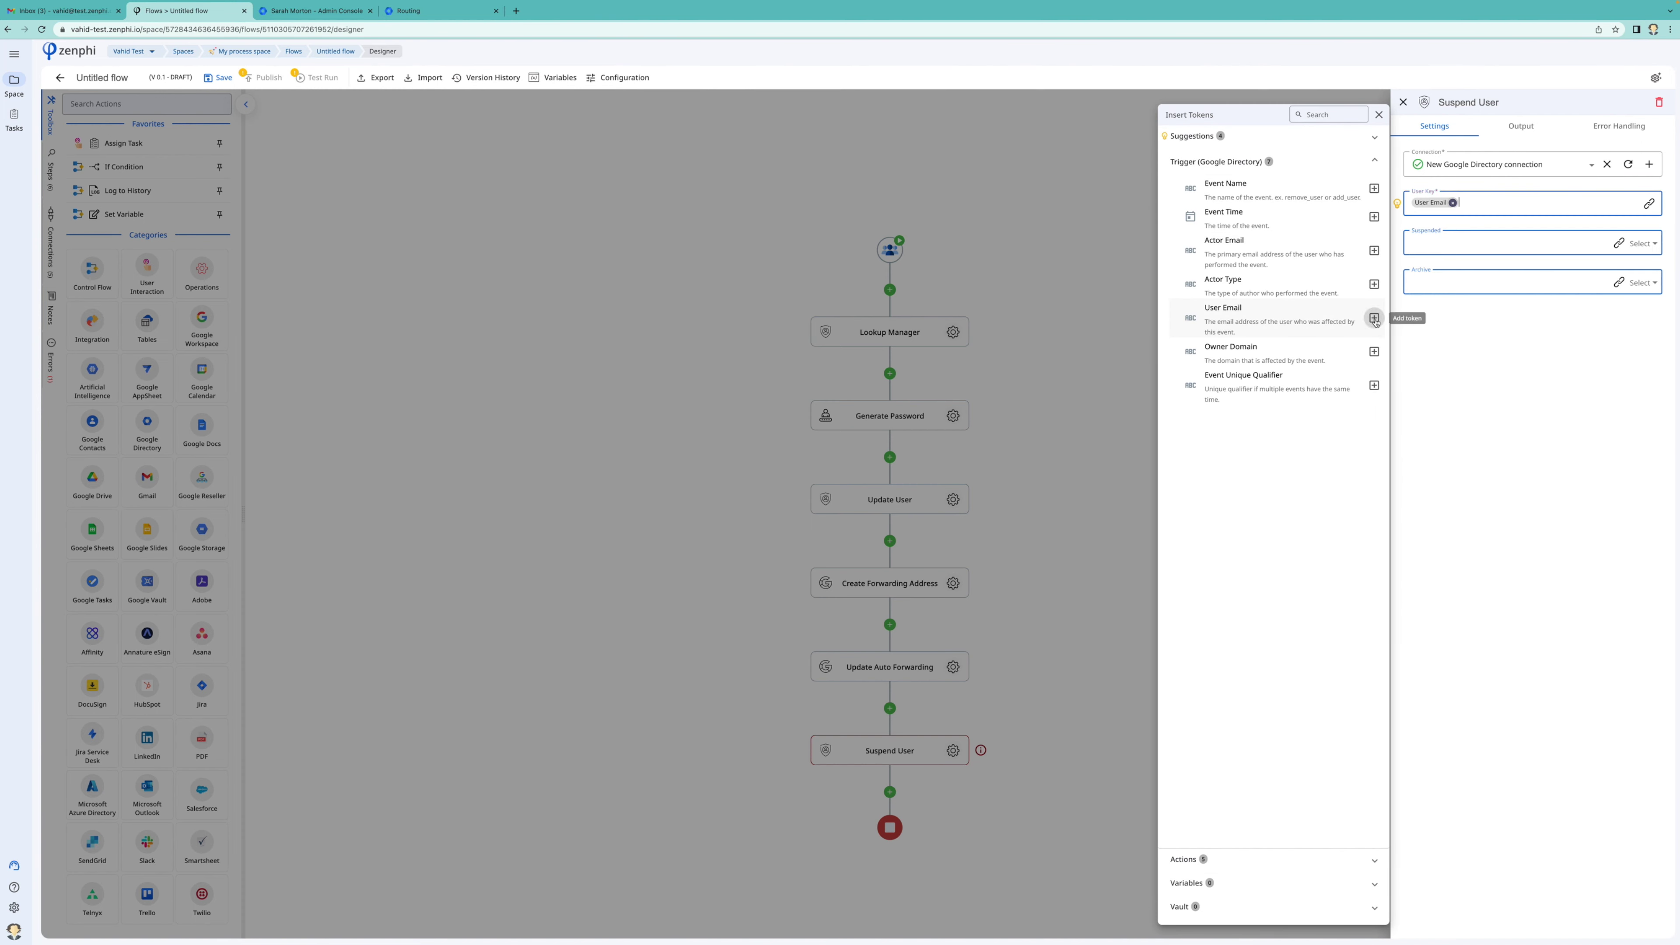
{"action": "left_click", "coordinate": [1645, 245]}
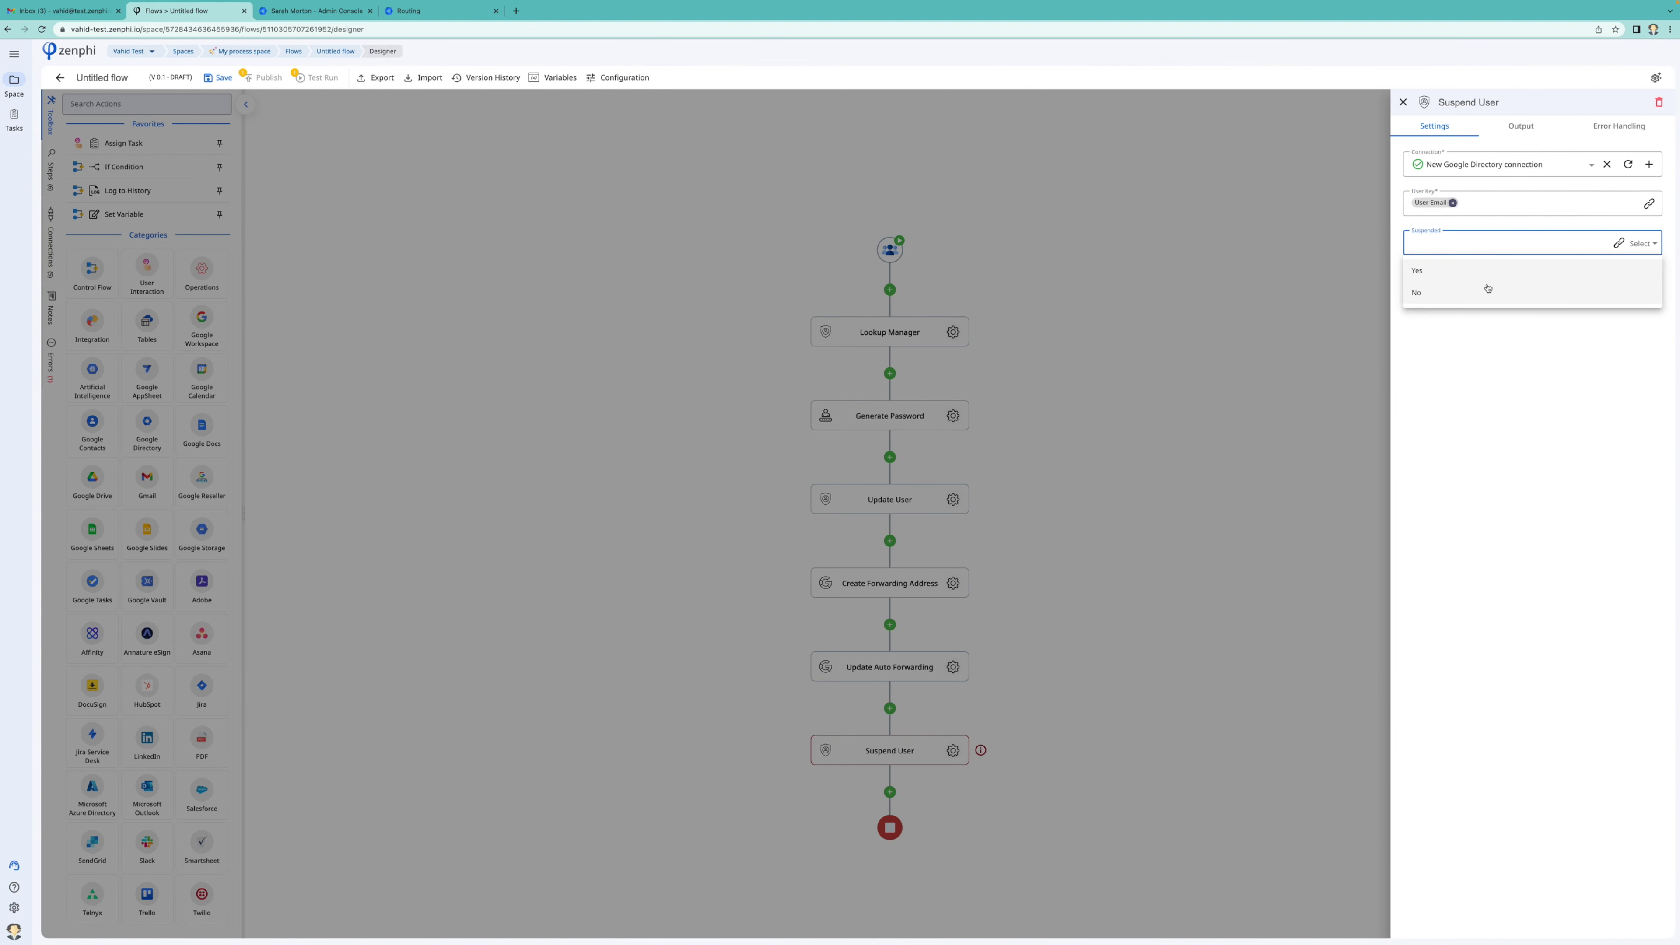
{"action": "left_click", "coordinate": [1485, 287]}
{"action": "left_click", "coordinate": [1638, 283]}
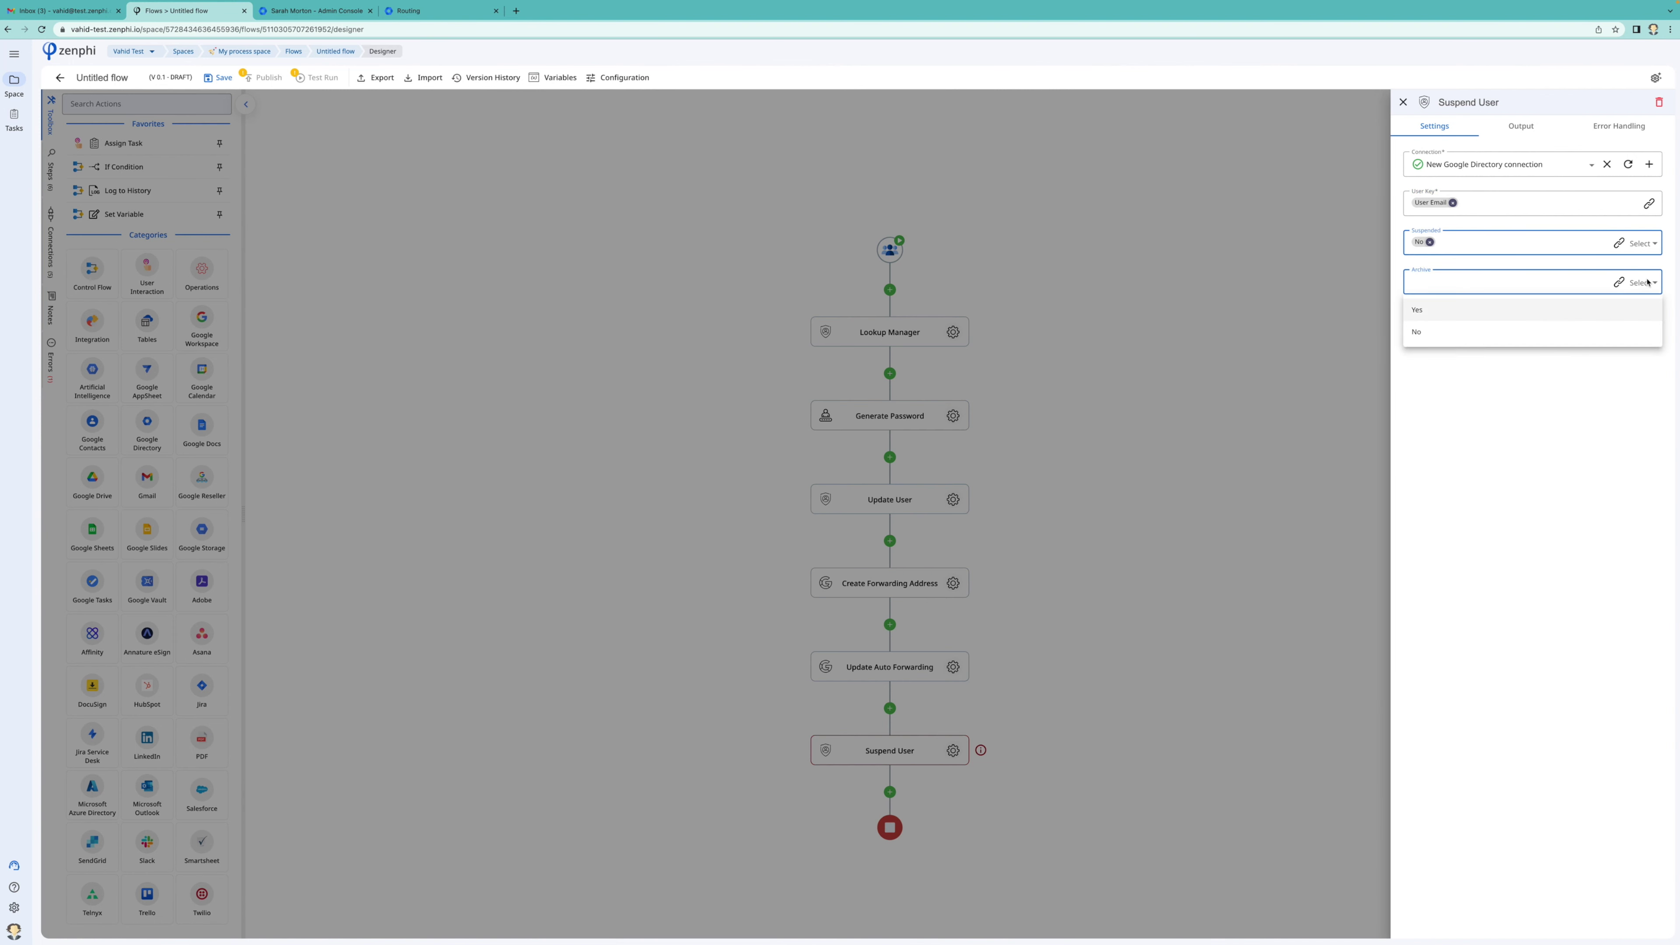
{"action": "left_click", "coordinate": [1526, 330]}
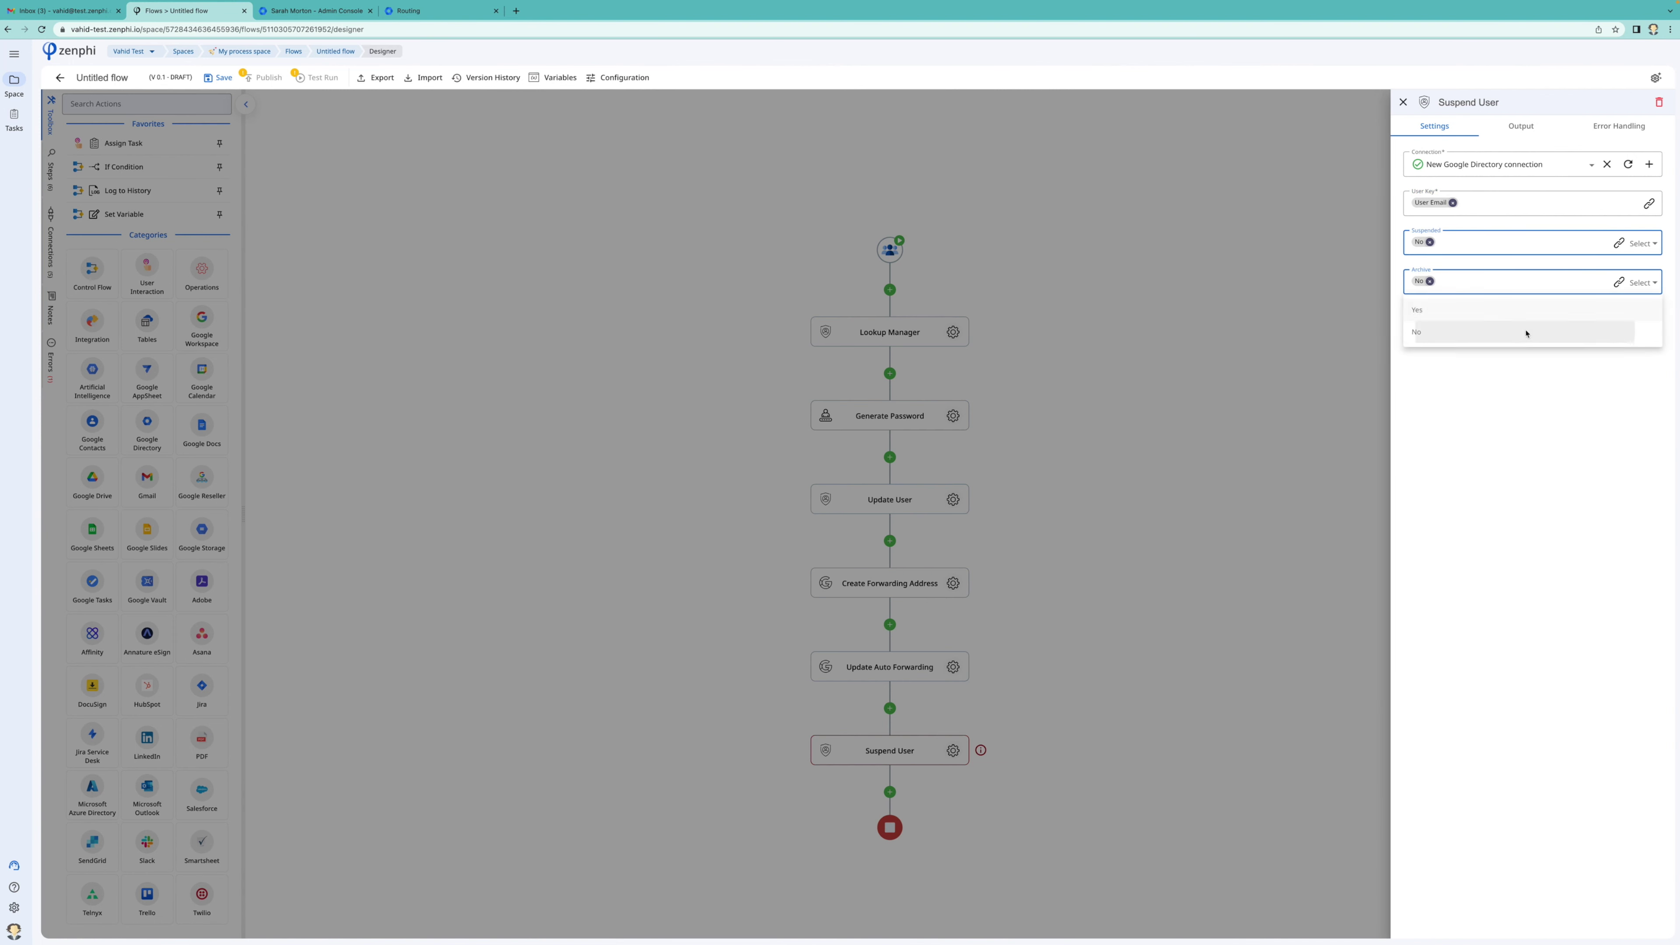
{"action": "left_click", "coordinate": [1265, 373]}
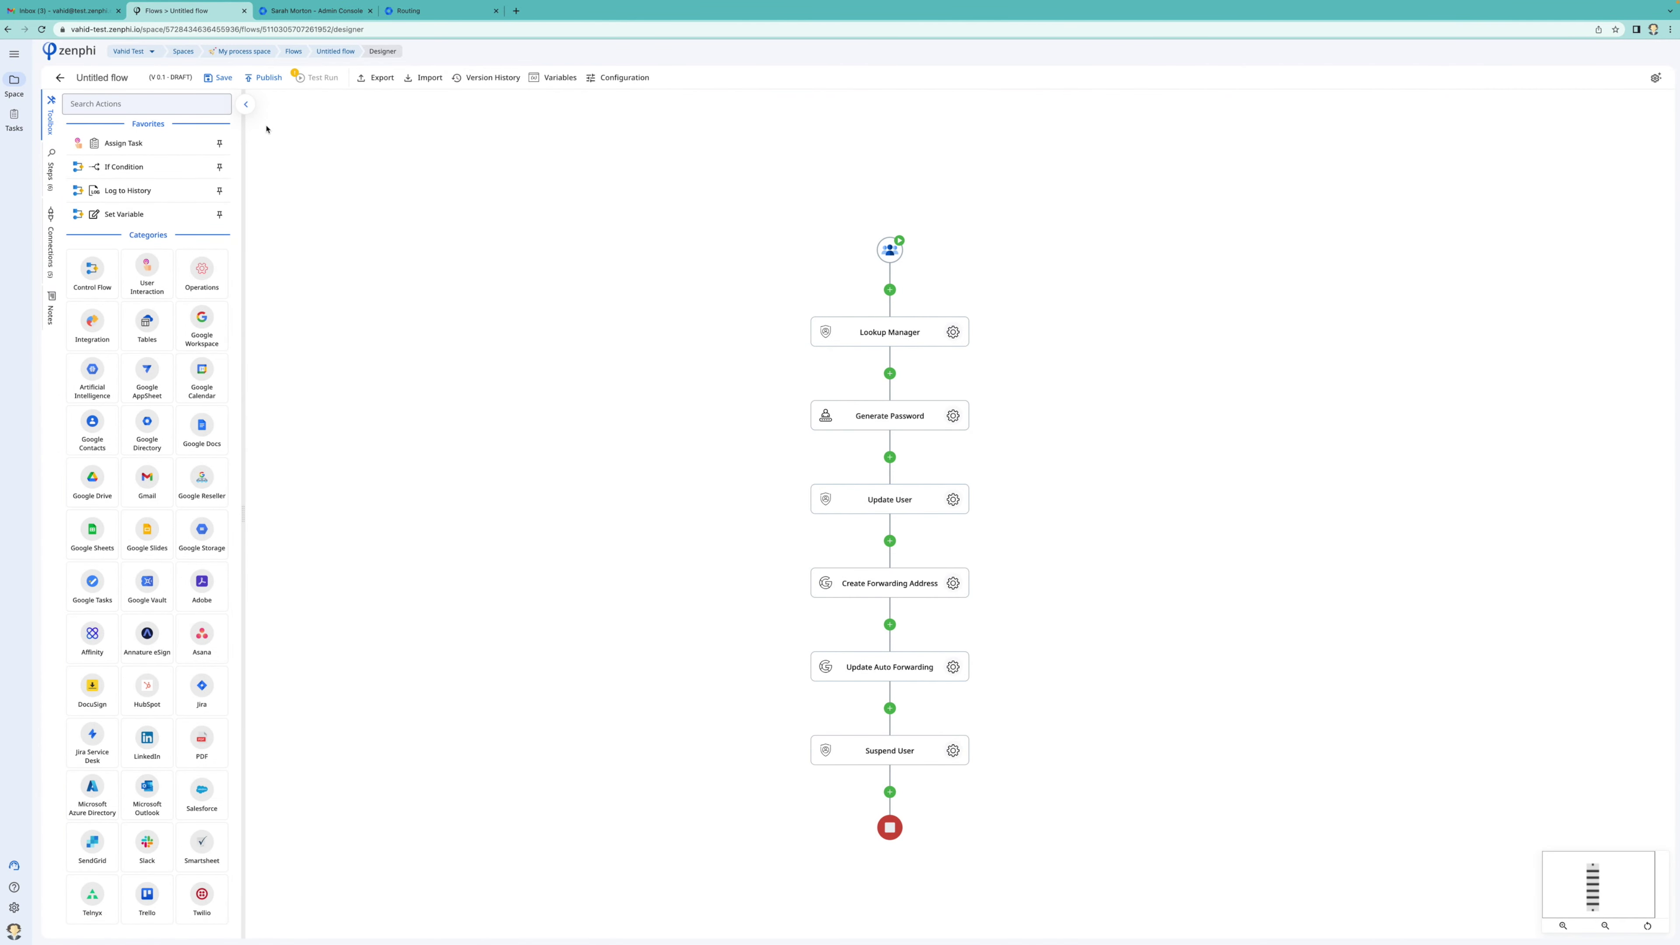
Retitle the untitled flow 'Create forwarding rule for a suspended user' and publish it as version 1.0
{"action": "left_click", "coordinate": [104, 78]}
{"action": "type", "text": "C"}
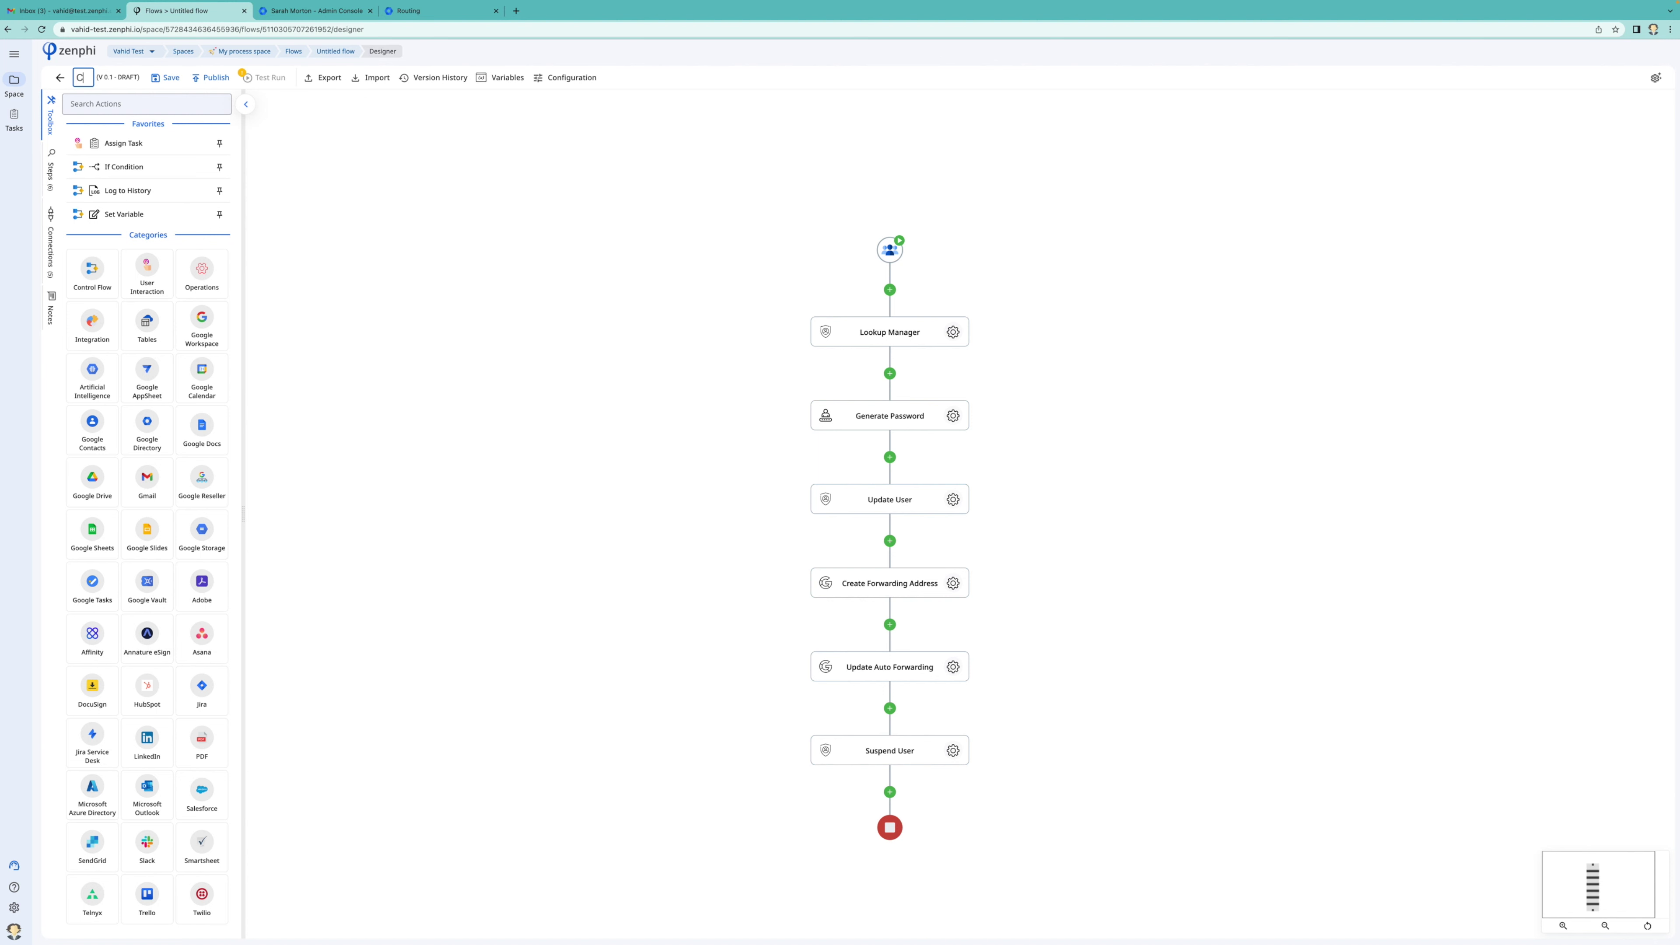
{"action": "type", "text": "reate forwar"}
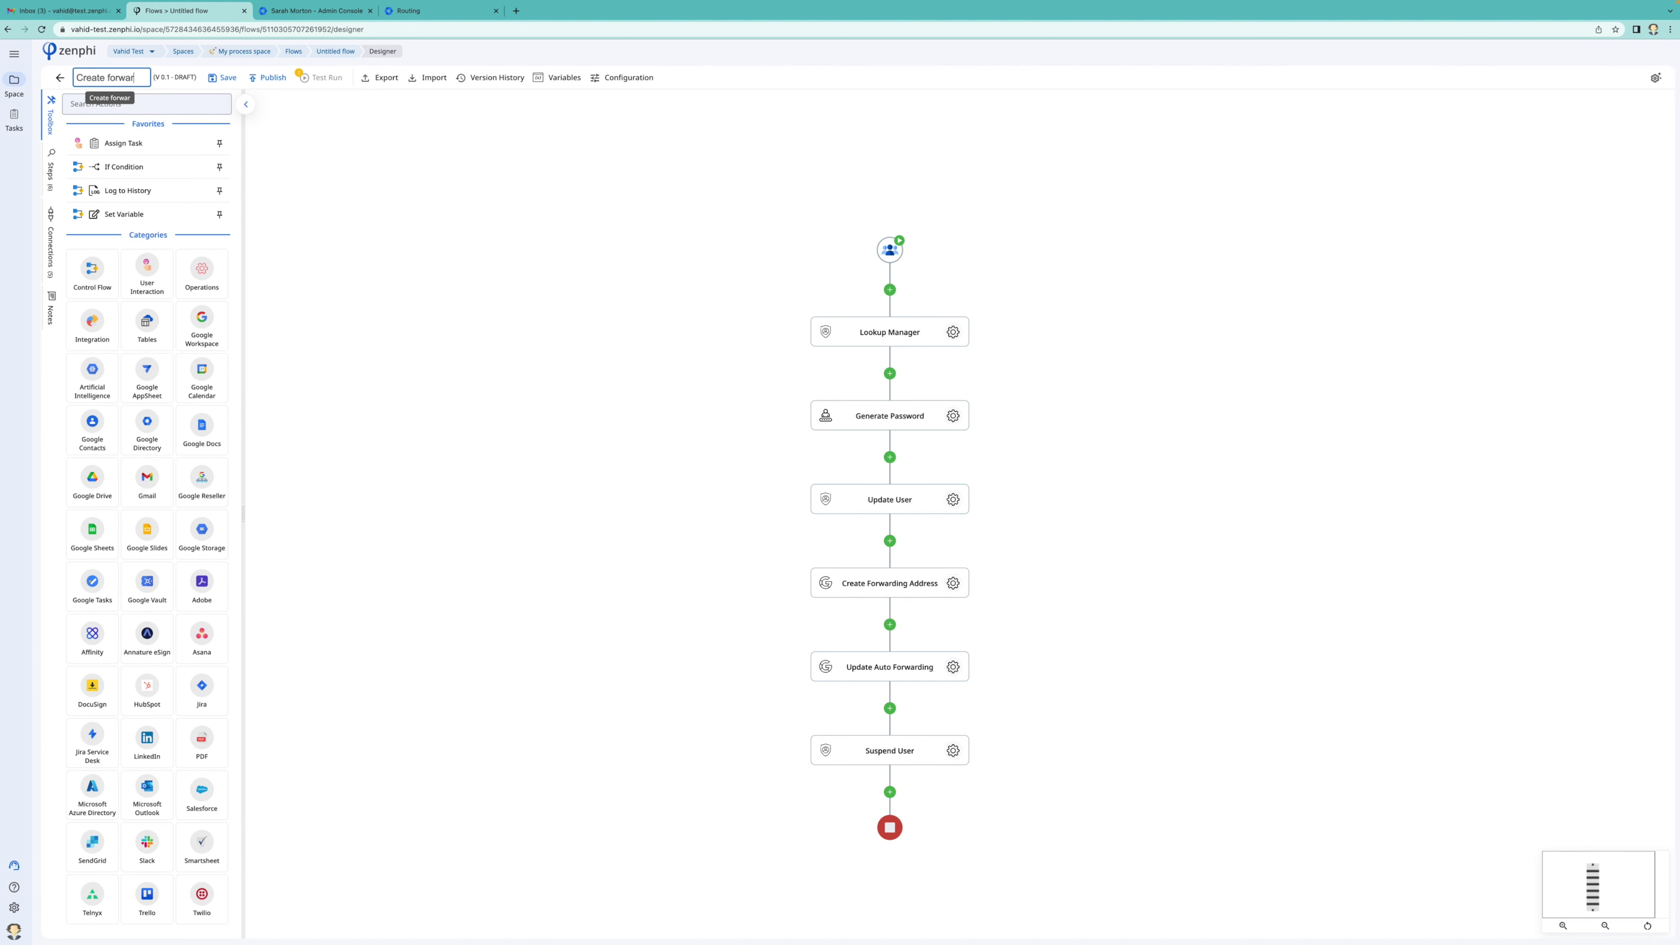
{"action": "type", "text": "ding rule for a"}
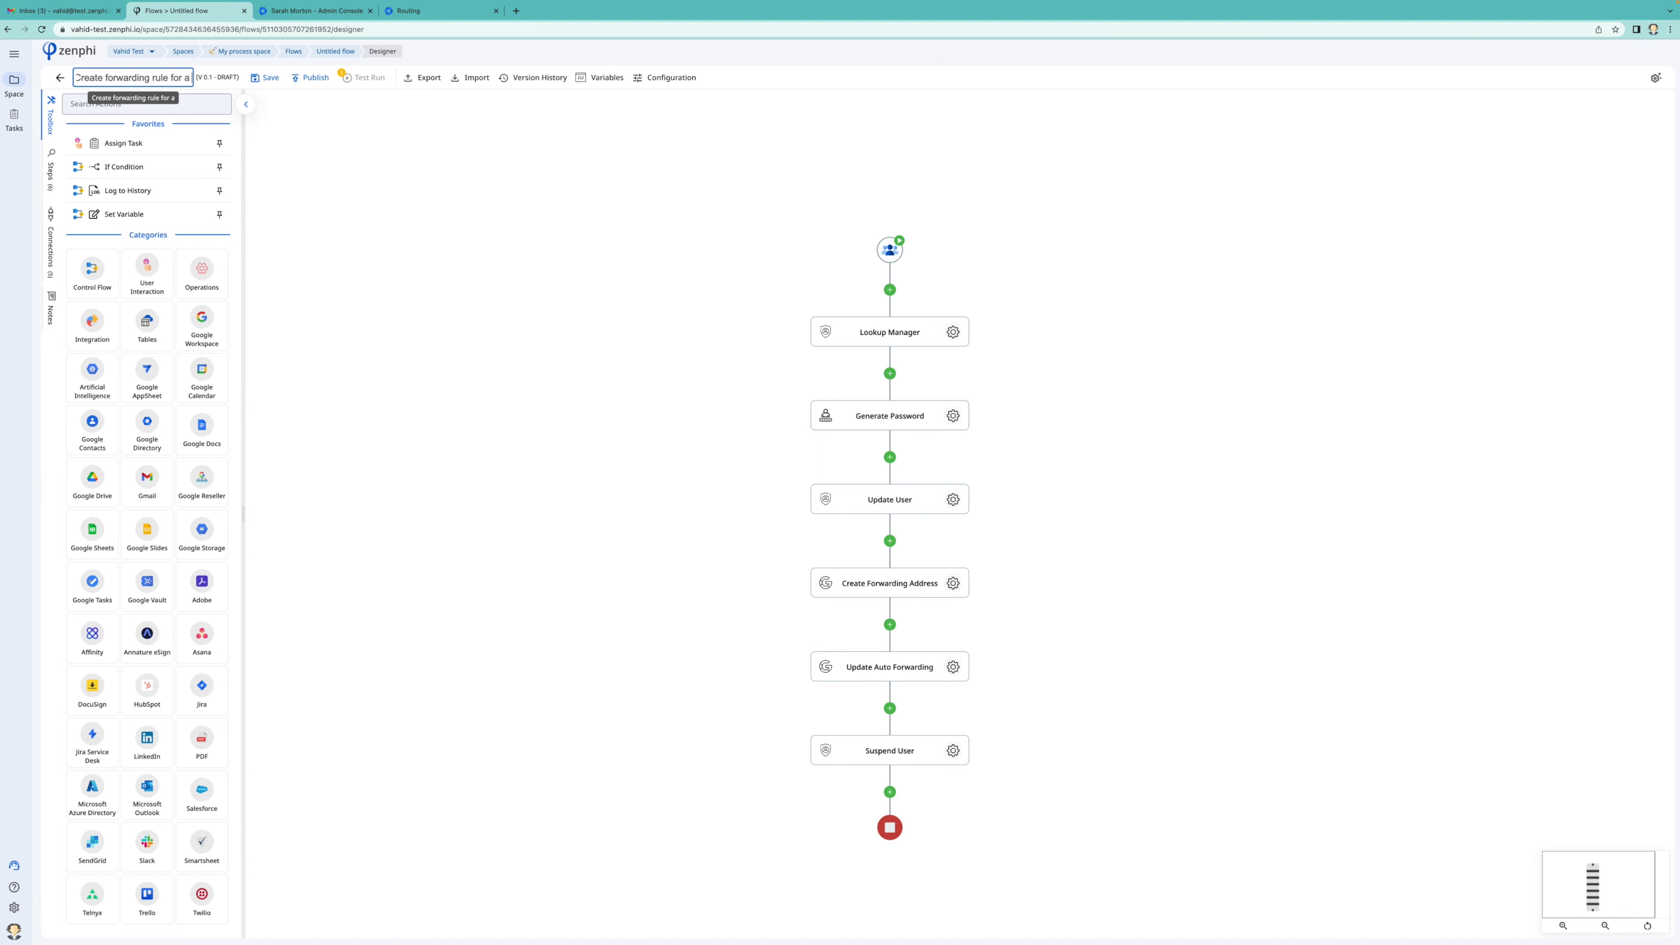
{"action": "type", "text": " suspended user"}
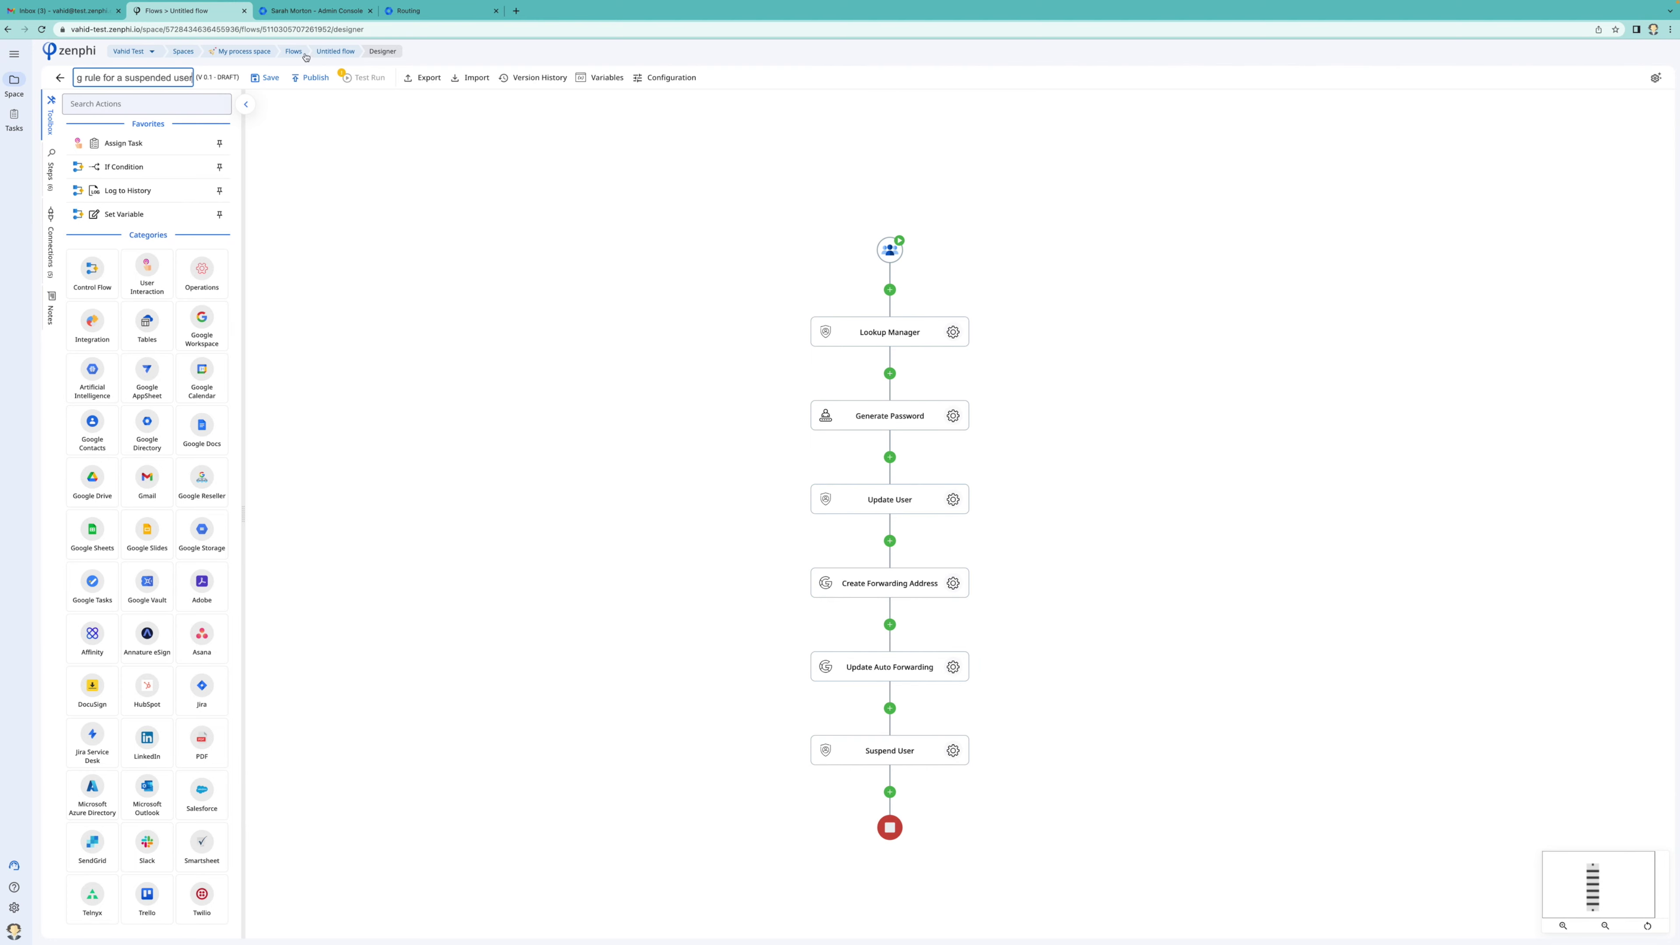
{"action": "left_click", "coordinate": [313, 115]}
{"action": "left_click", "coordinate": [312, 78]}
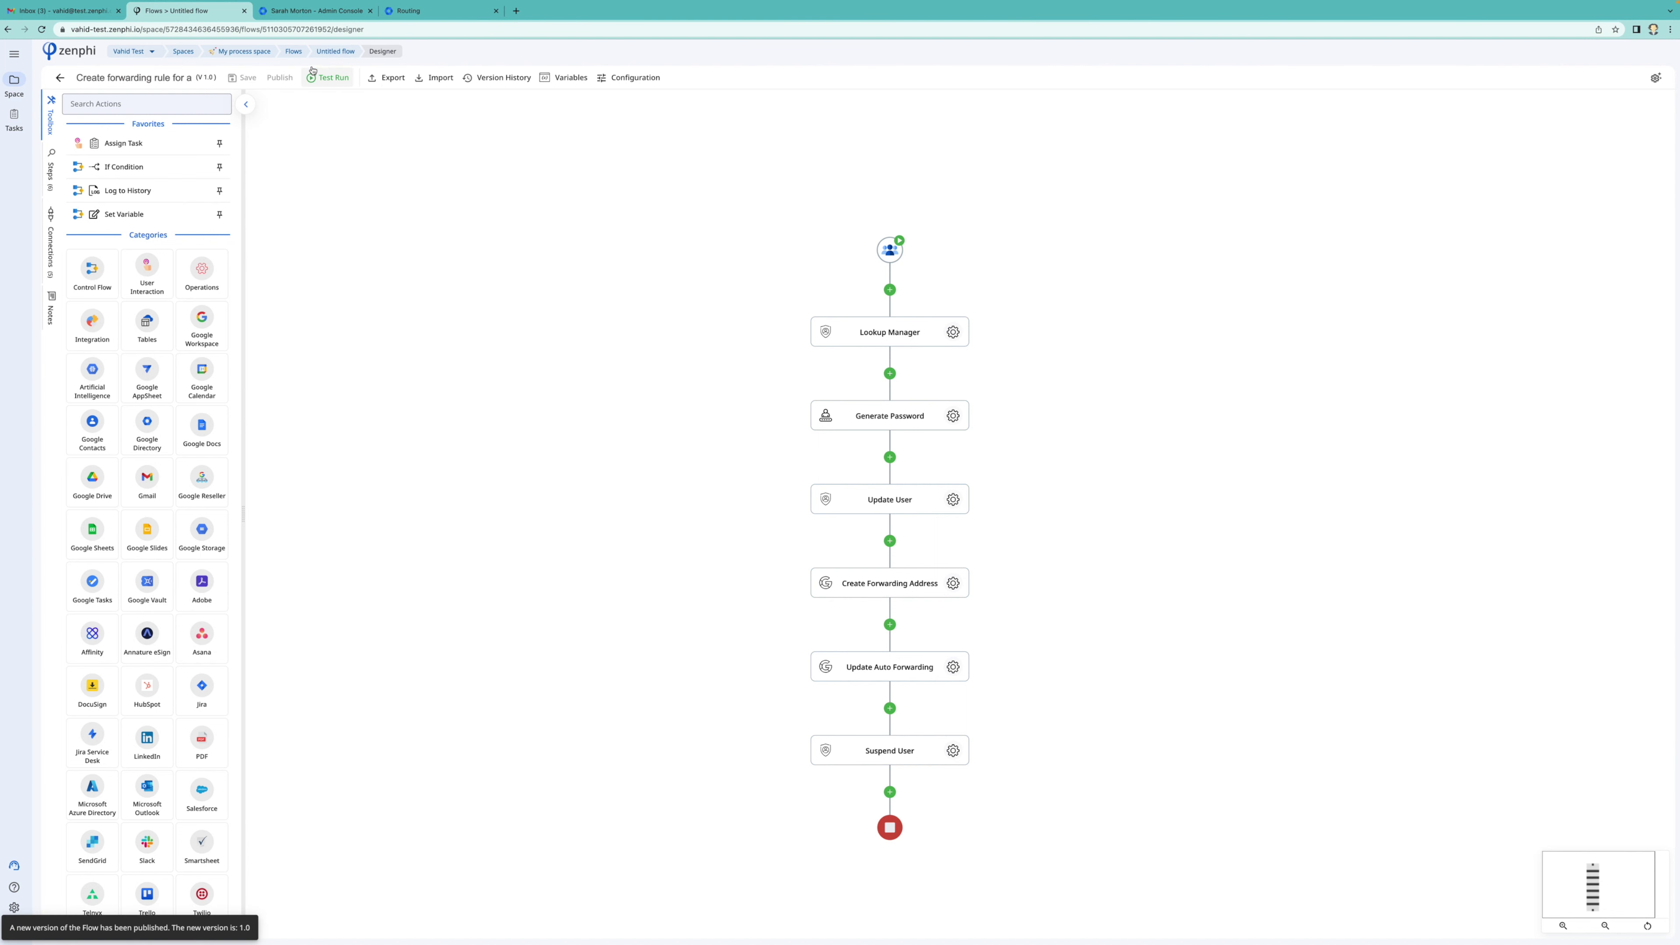
{"action": "left_click", "coordinate": [307, 12]}
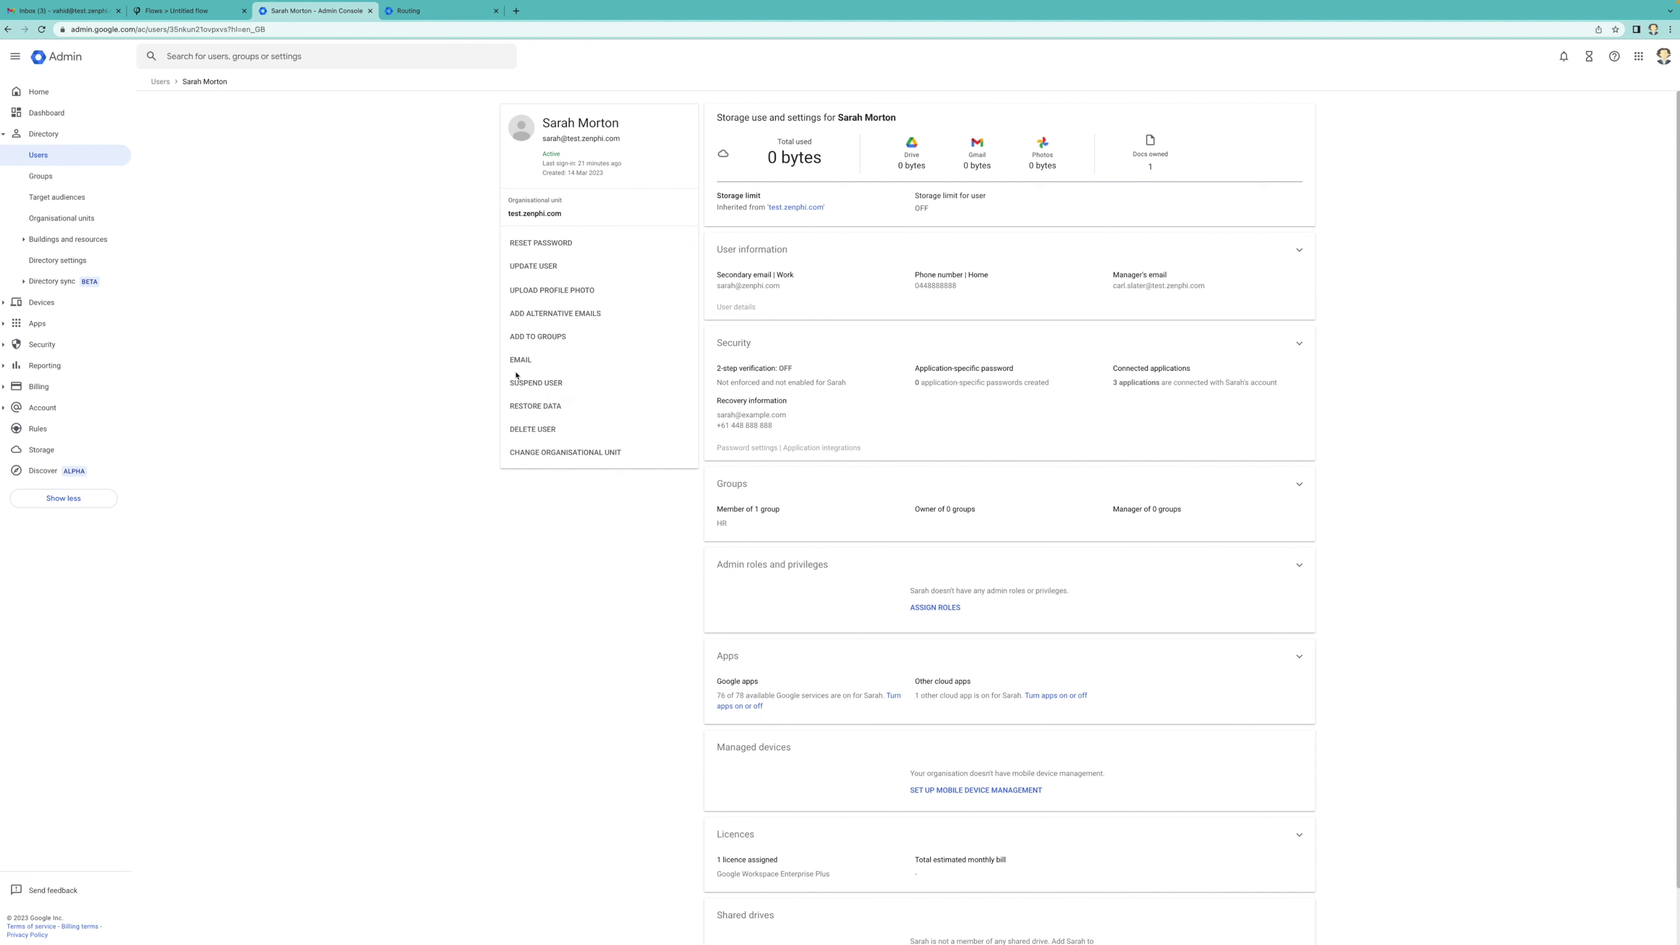
Suspend the test user from their Admin Console page and confirm the suspension
{"action": "left_click", "coordinate": [537, 385]}
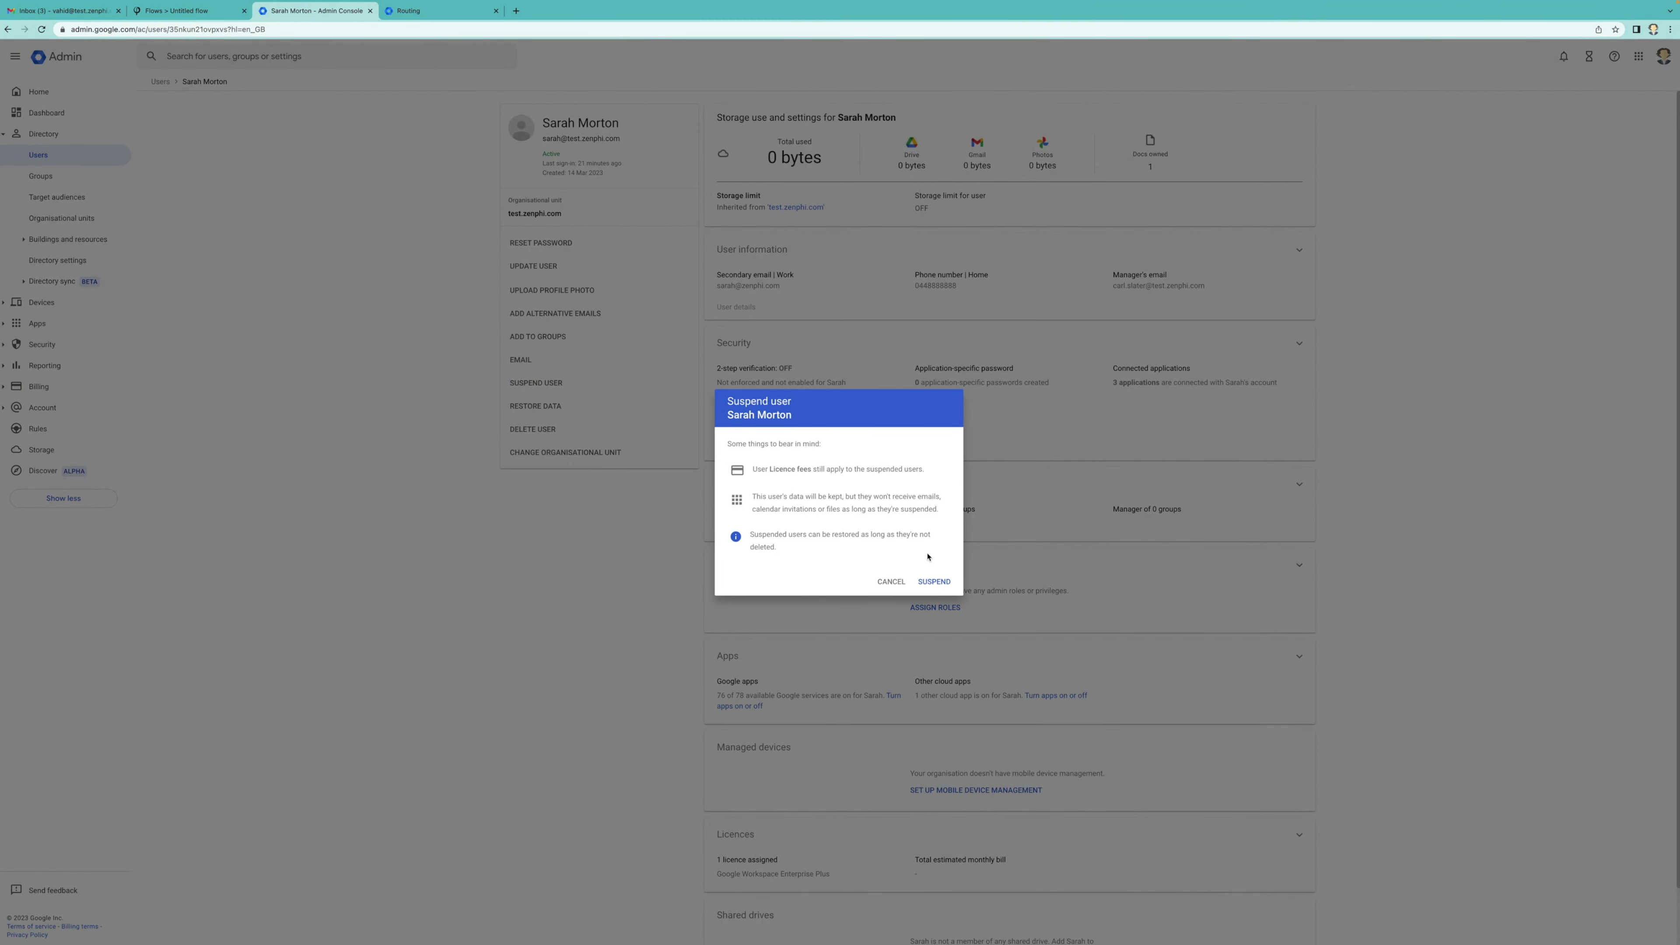
{"action": "left_click", "coordinate": [937, 581]}
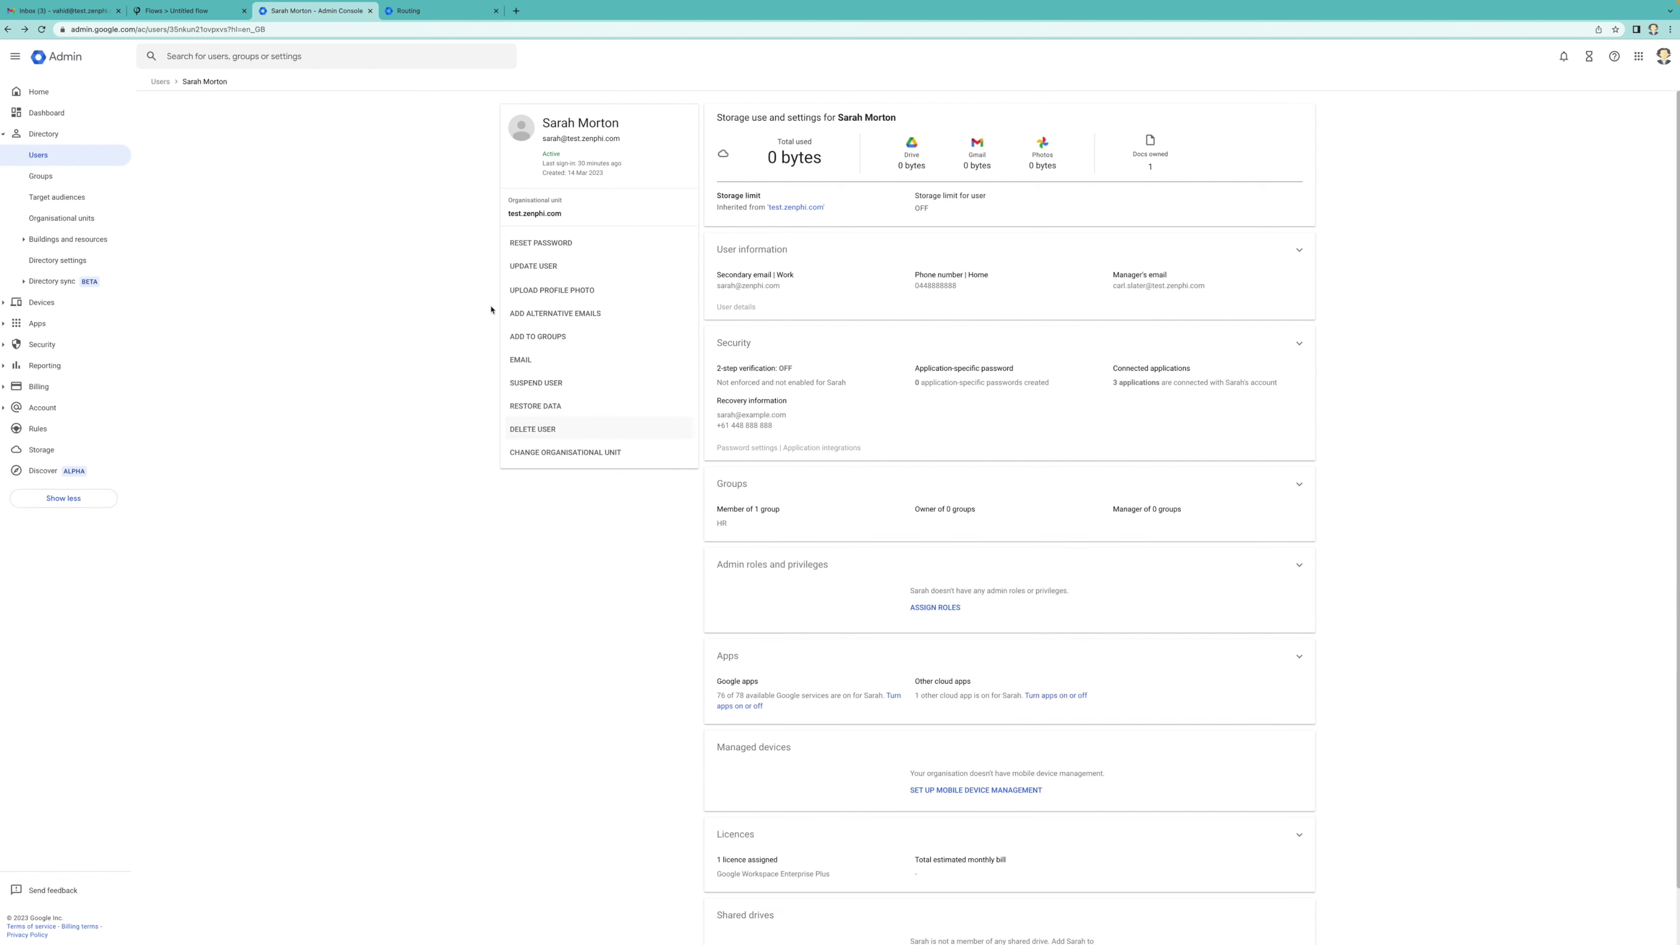
Open the latest run from the flow dashboard and refresh until all seven steps show green checks
{"action": "left_click", "coordinate": [188, 10]}
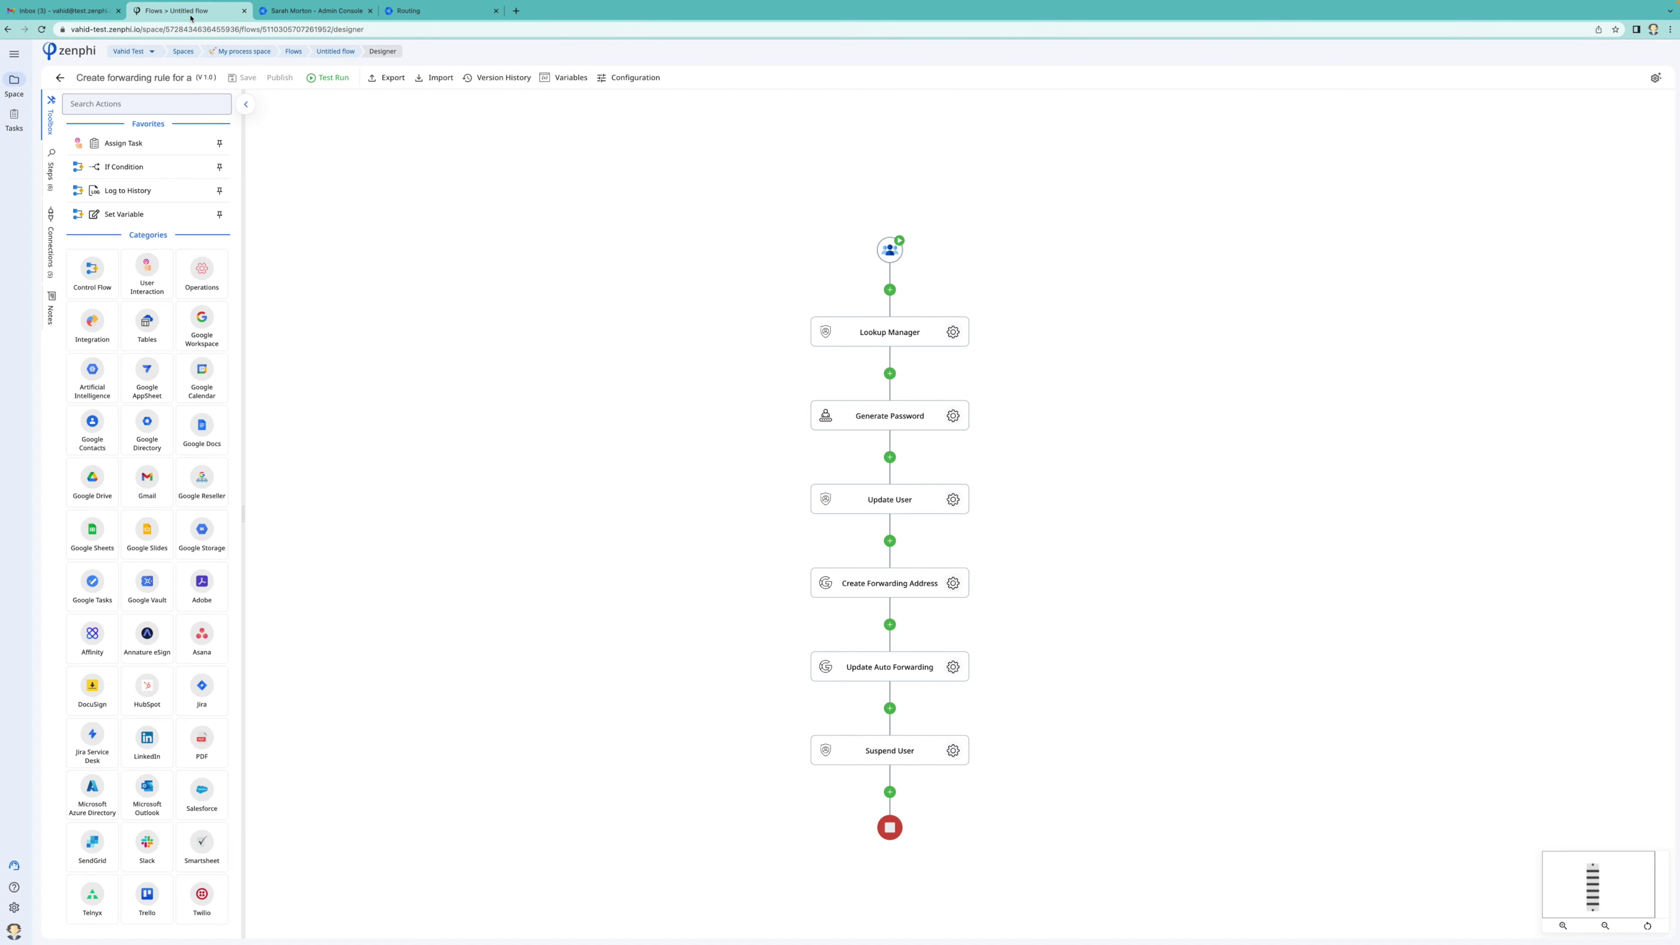
{"action": "left_click", "coordinate": [331, 52]}
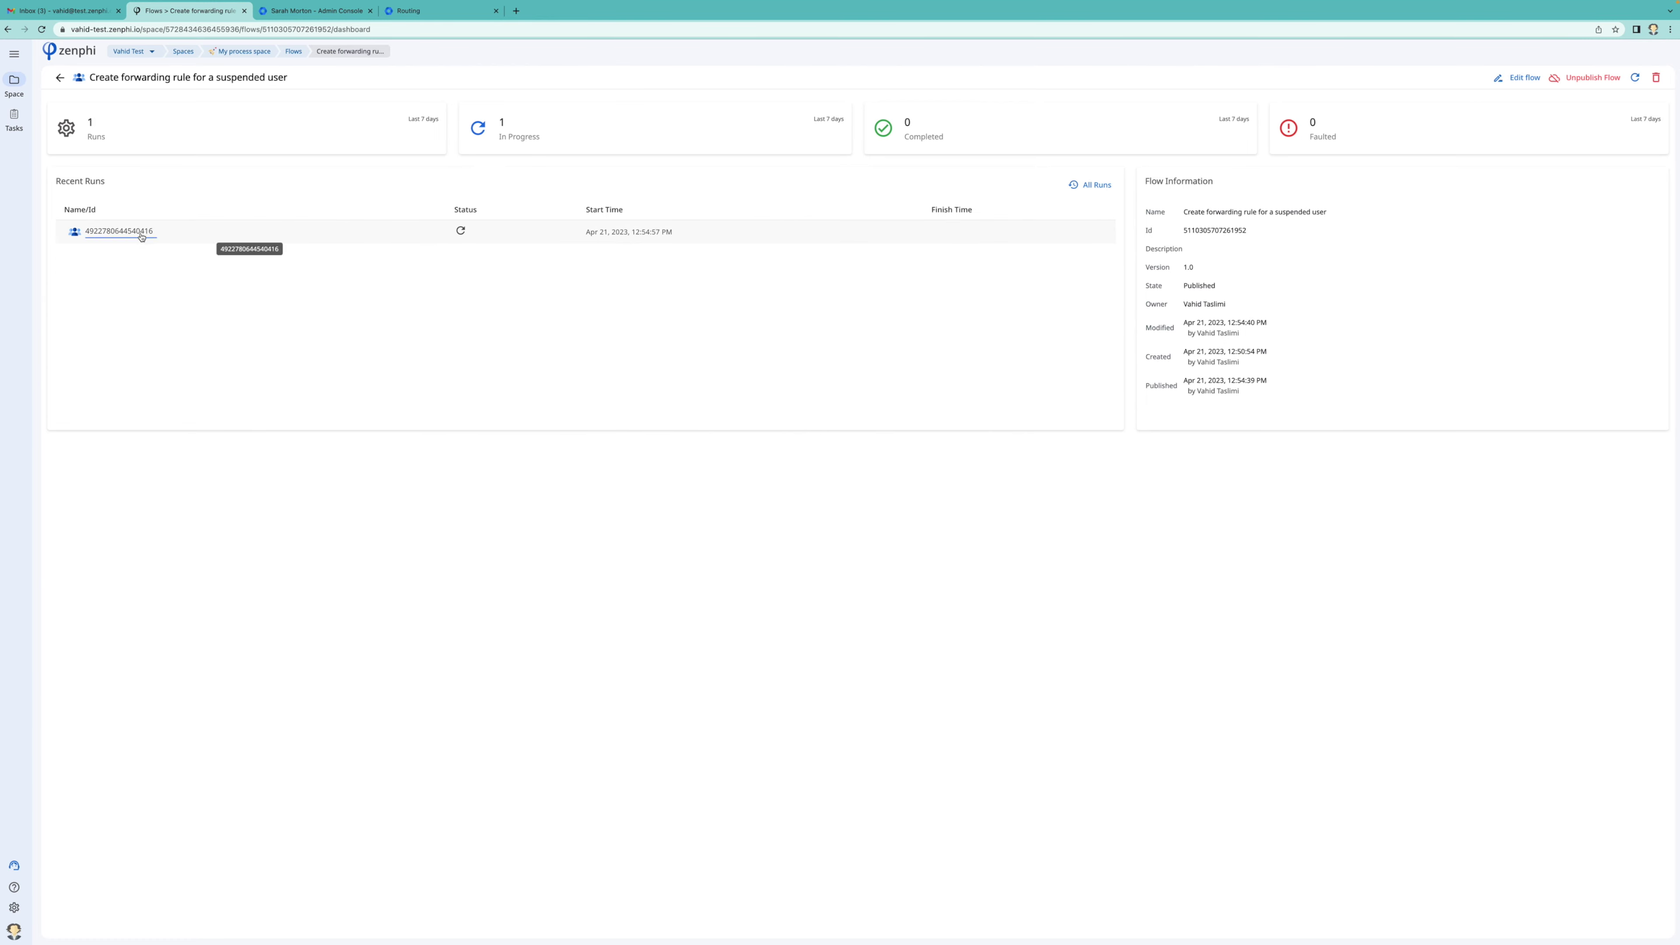
{"action": "left_click", "coordinate": [140, 232]}
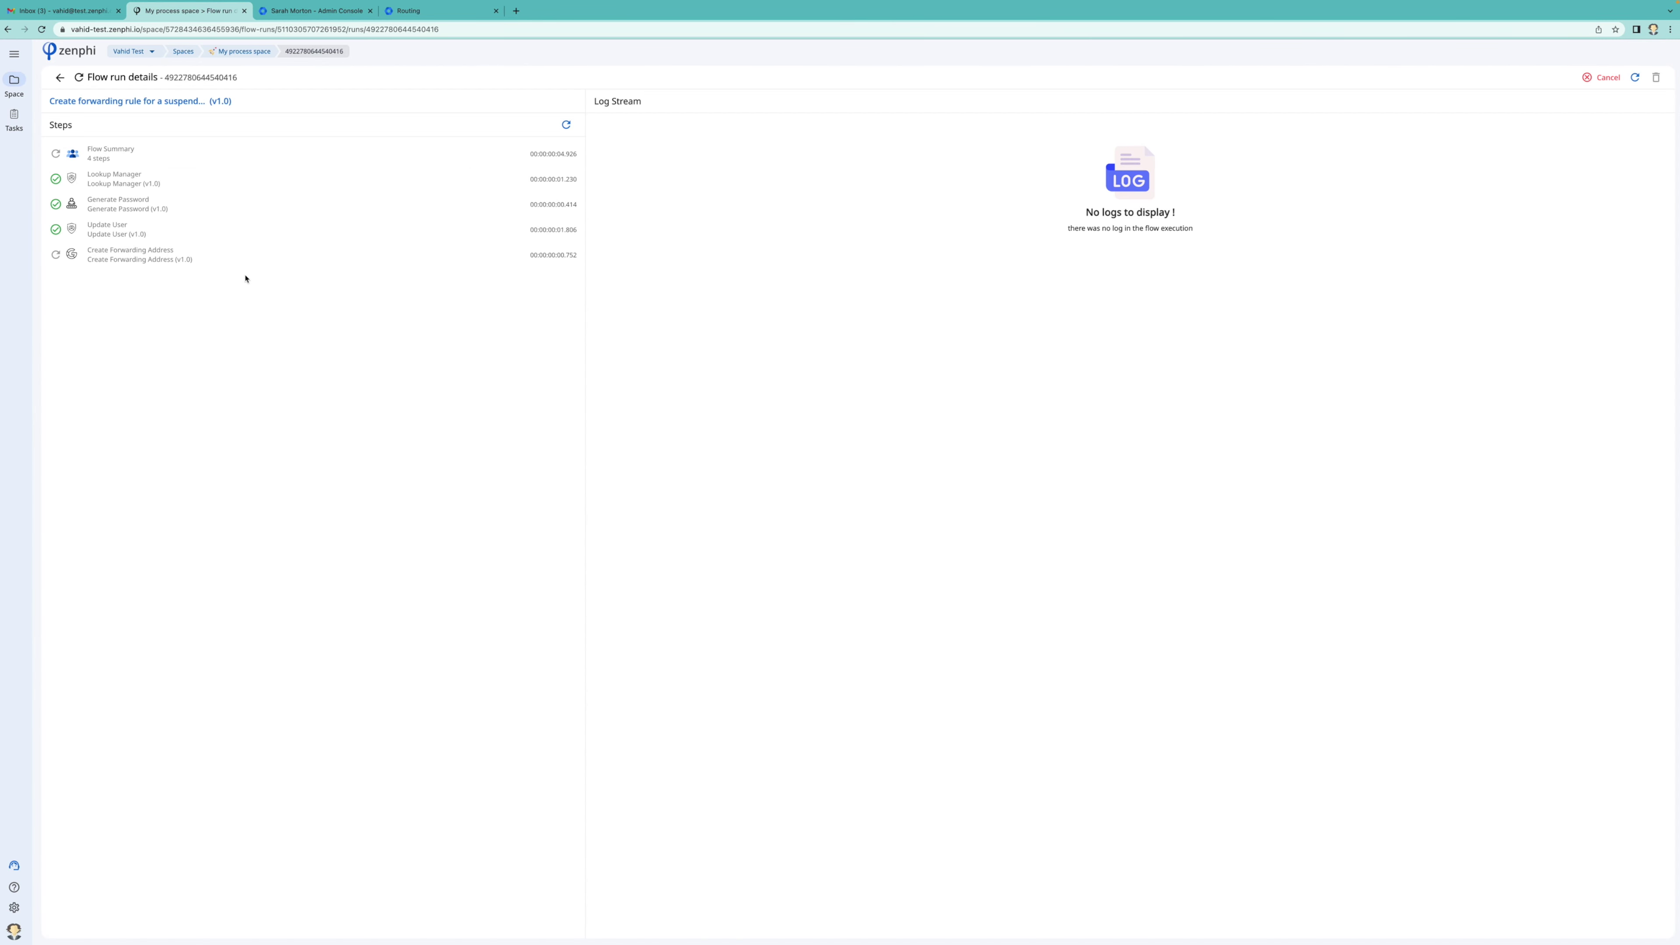
{"action": "left_click", "coordinate": [1634, 78]}
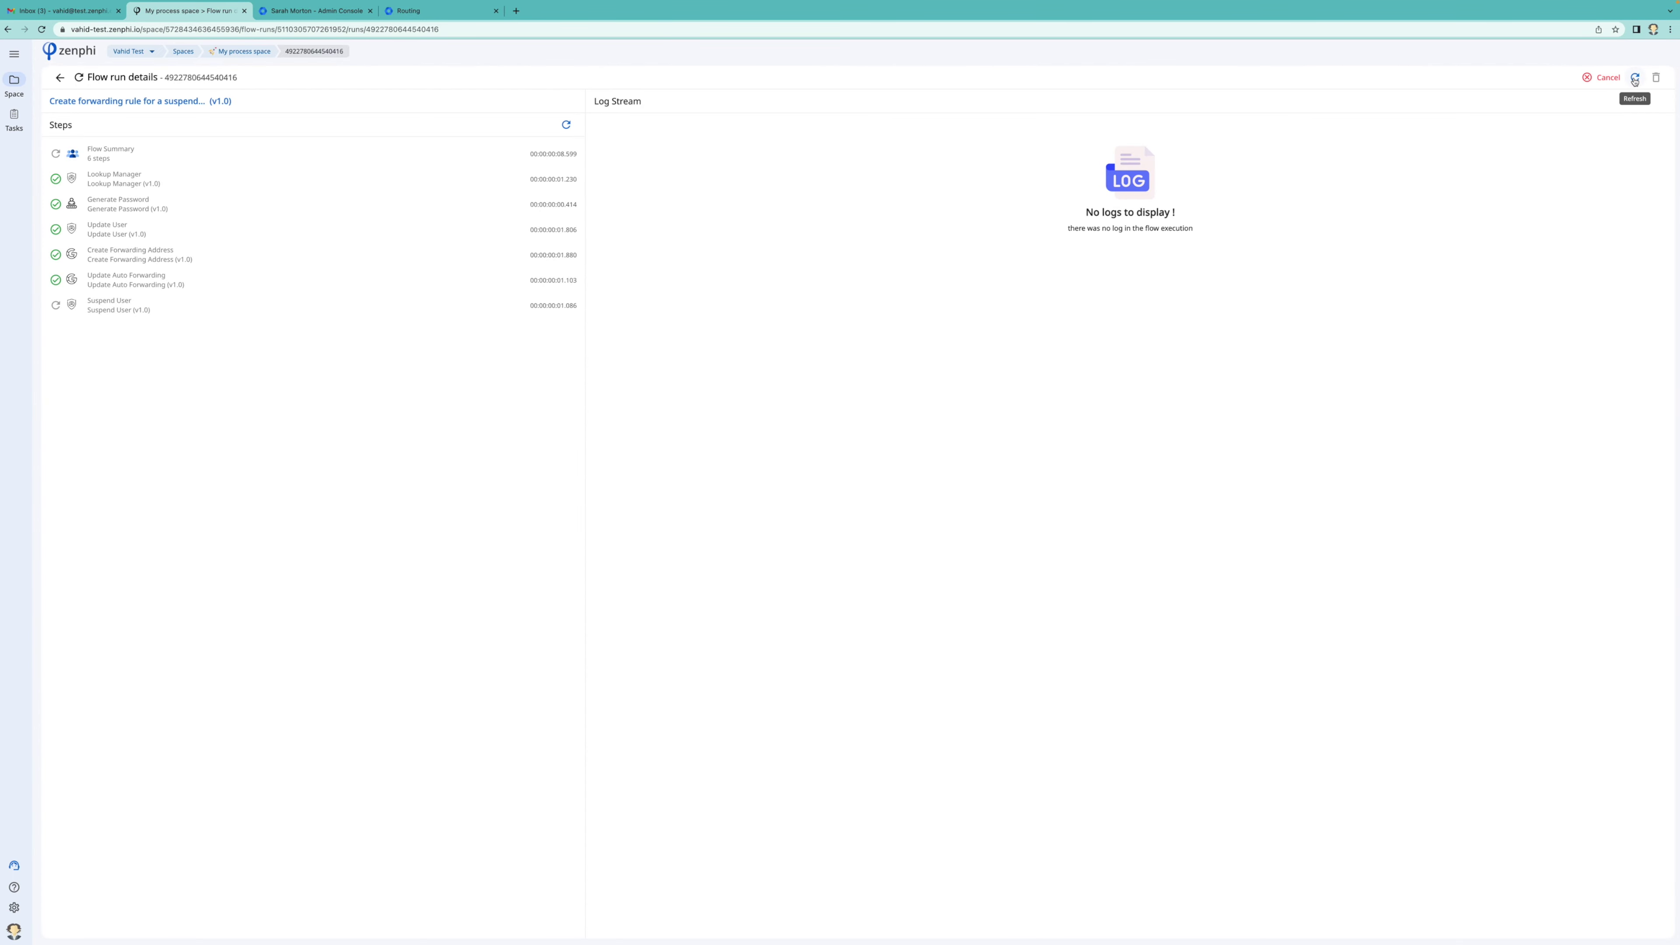
{"action": "left_click", "coordinate": [1635, 78]}
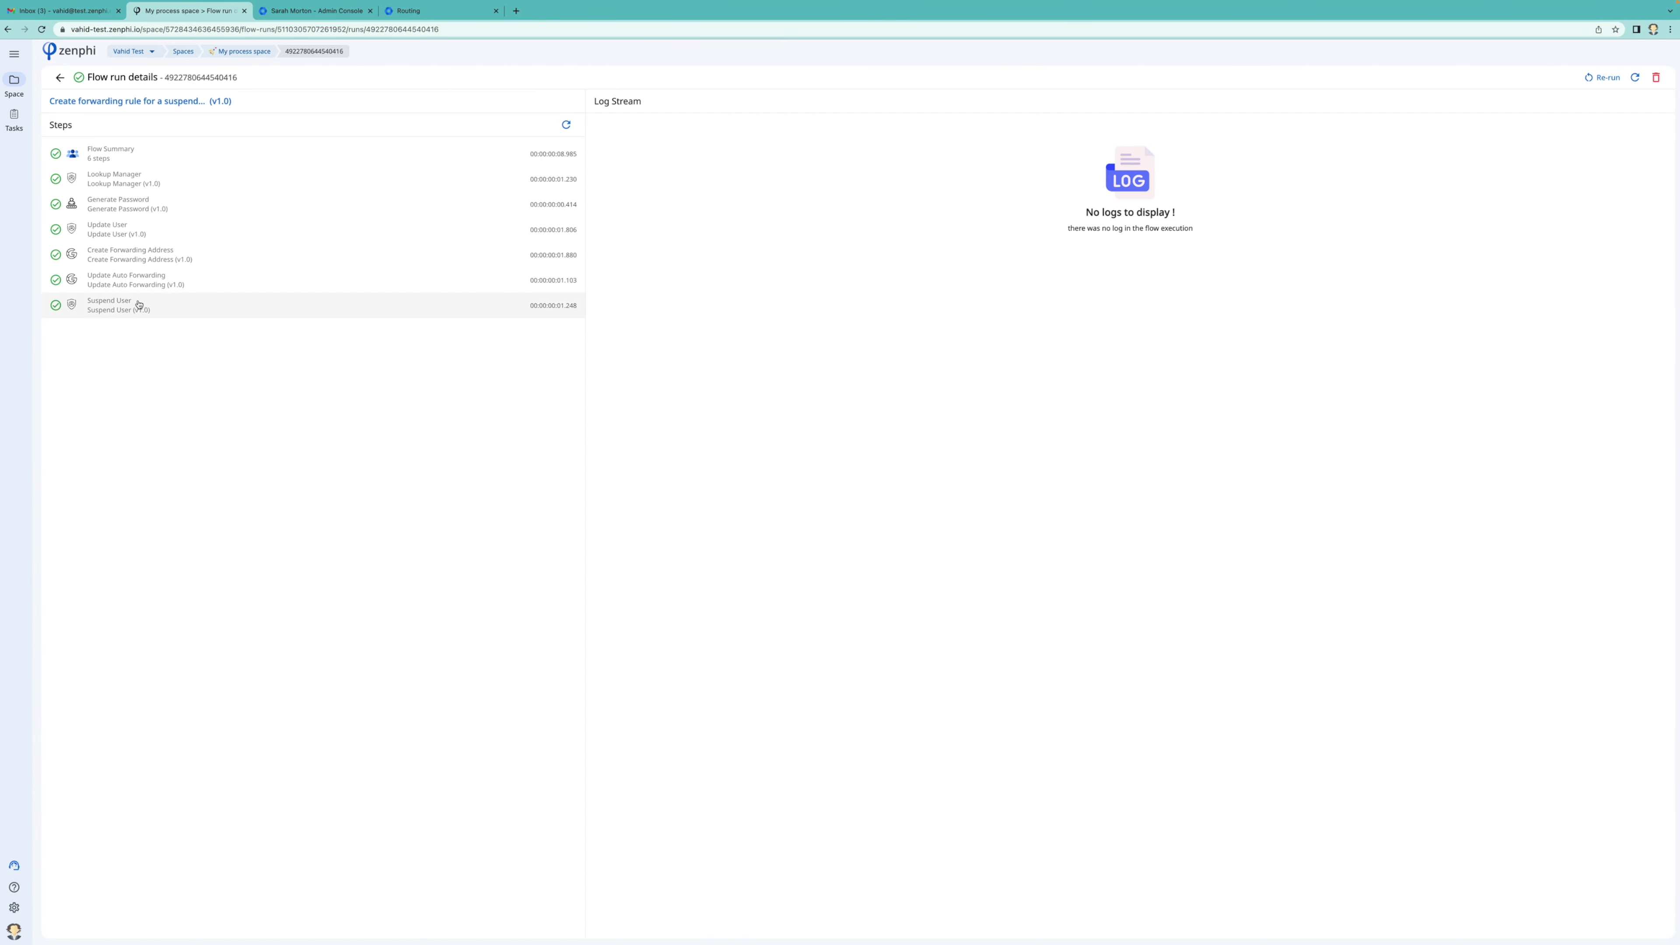
{"action": "left_click", "coordinate": [335, 11]}
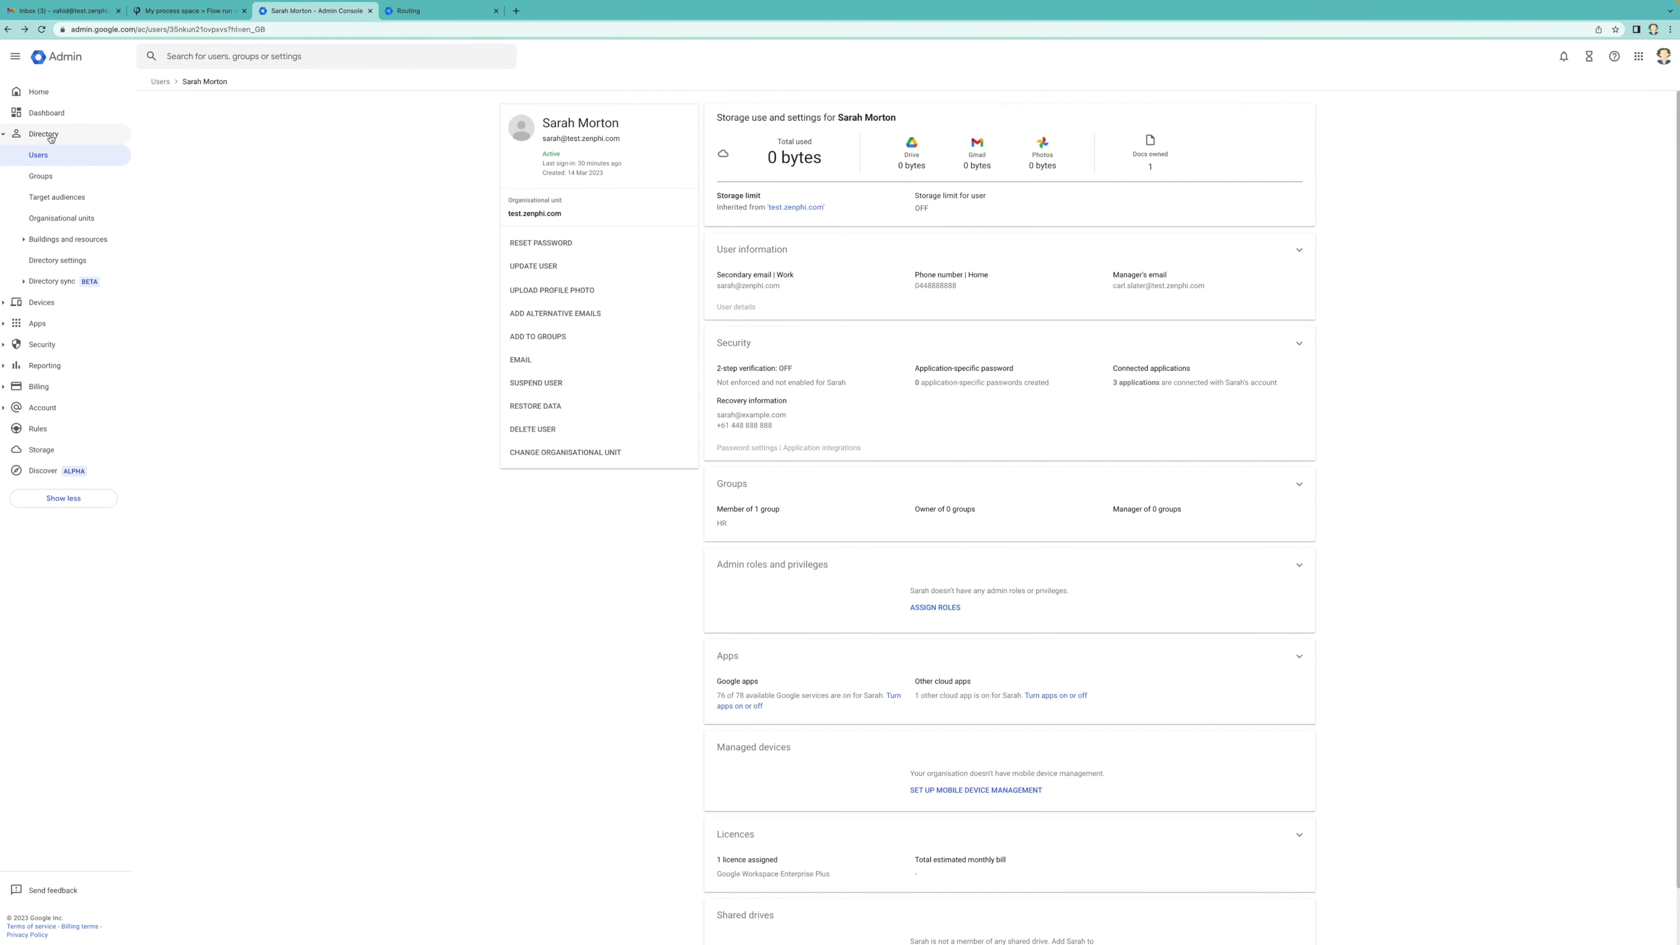
Reload the test user's Admin Console page to see their updated account status
{"action": "left_click", "coordinate": [42, 29]}
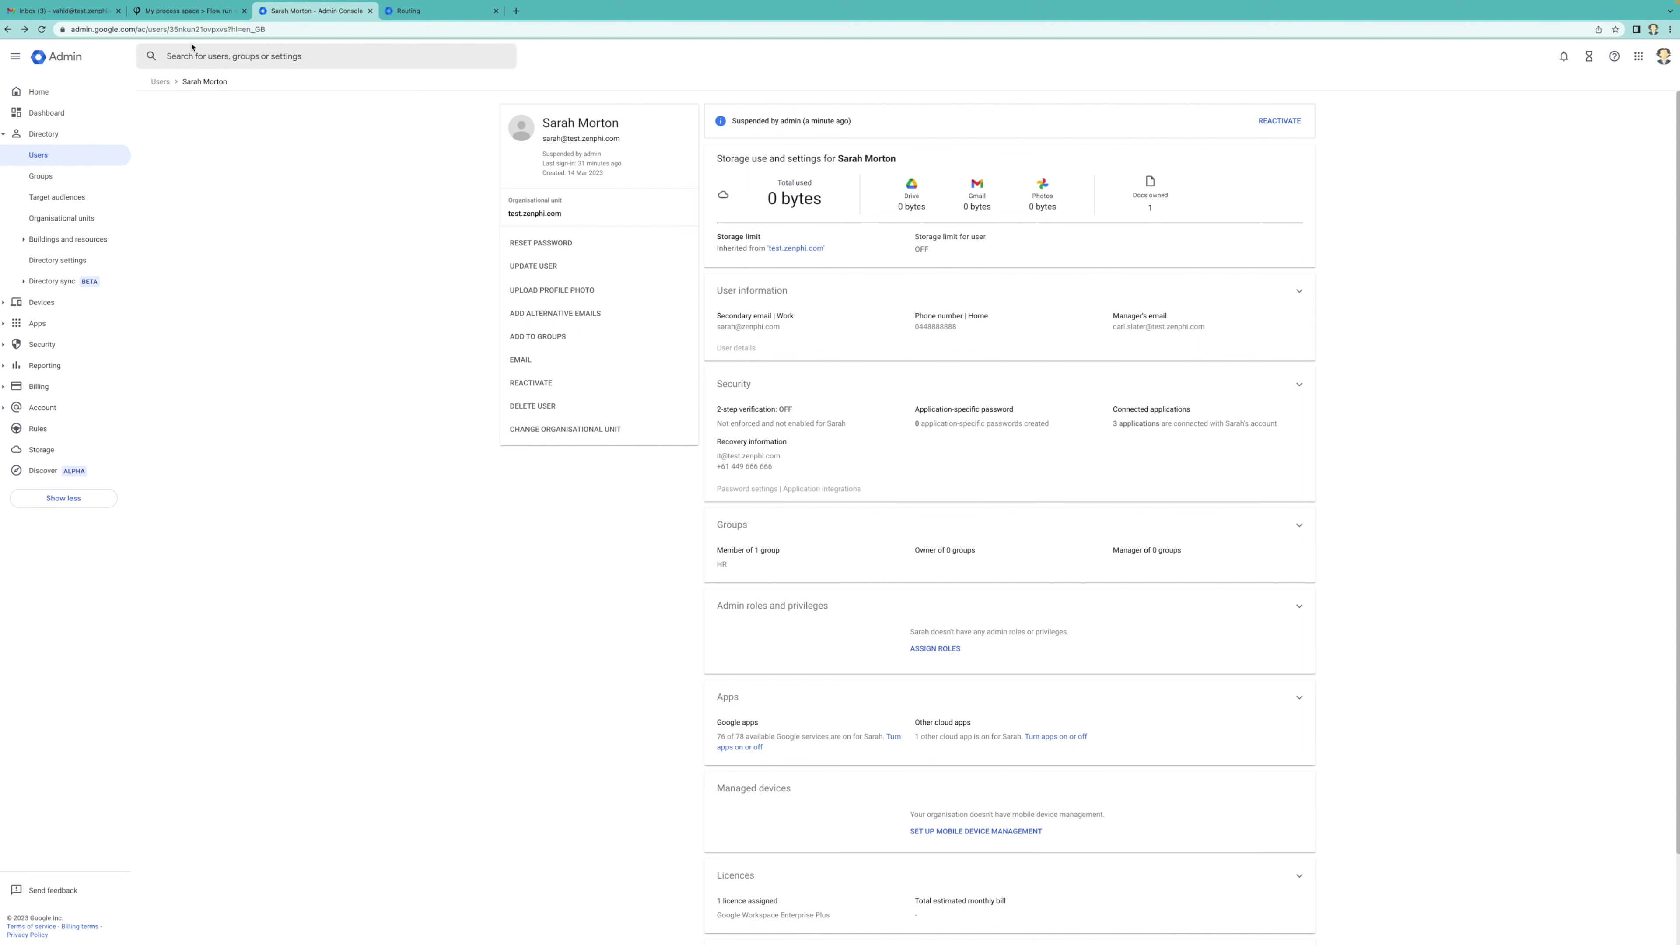
Go from the run details back to the flow dashboard and reopen the flow in the designer
{"action": "left_click", "coordinate": [188, 11]}
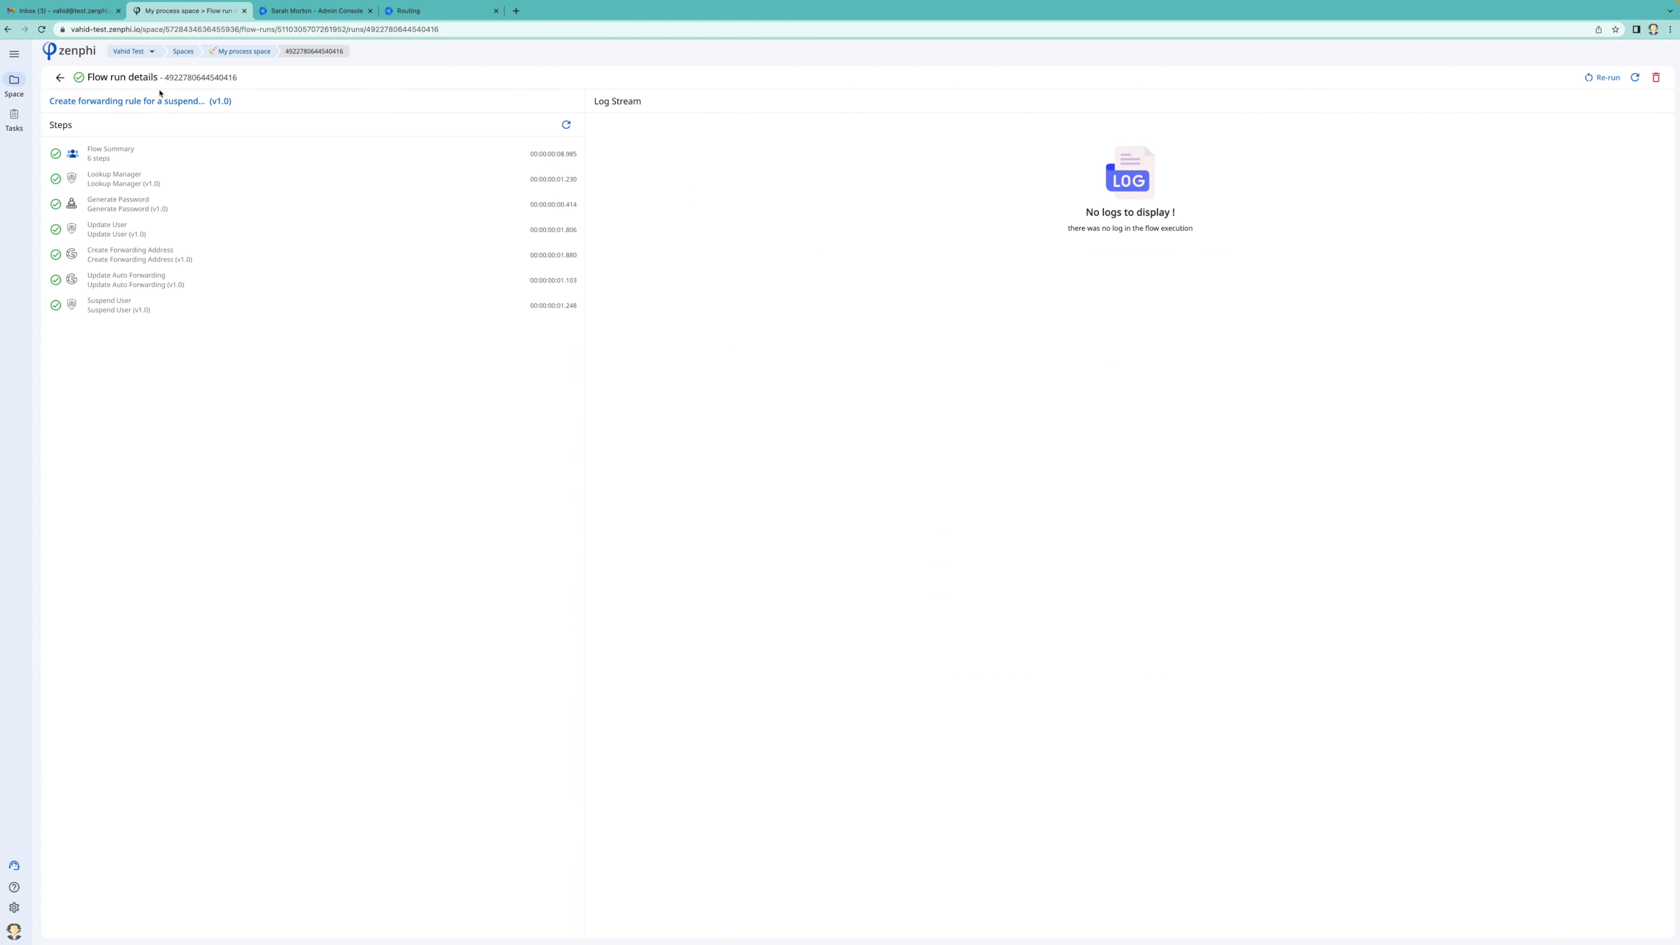
{"action": "left_click", "coordinate": [152, 102]}
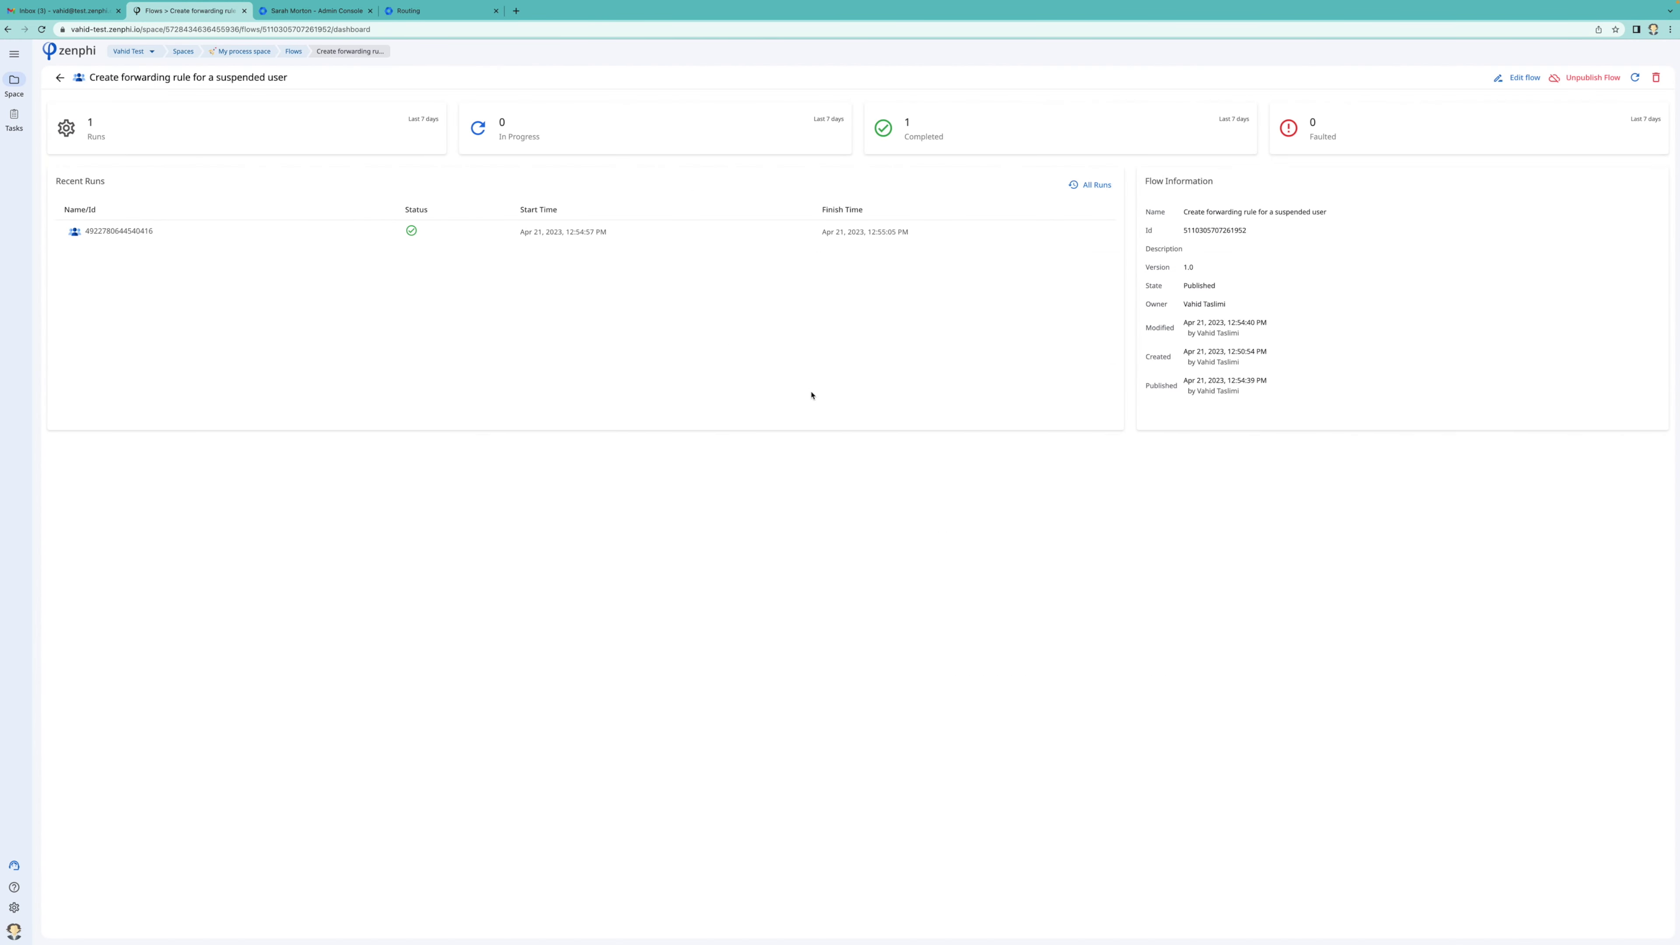
{"action": "left_click", "coordinate": [1520, 78]}
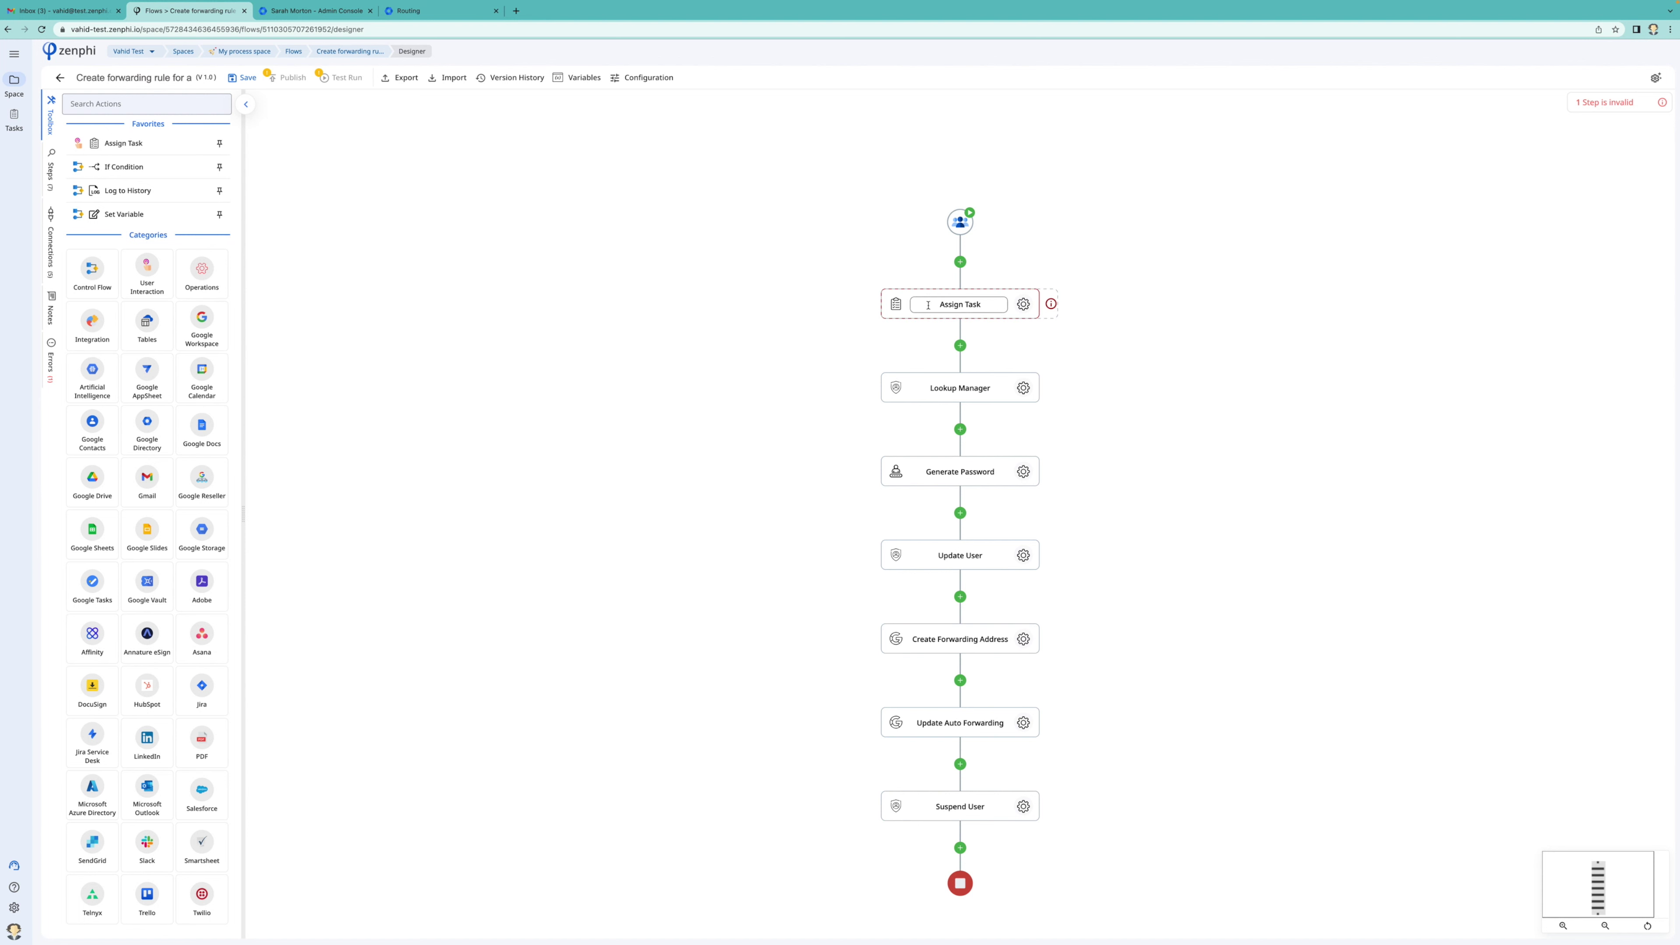
Drop the Assign Task step onto the connector between Update Auto Forwarding and Suspend User
{"action": "left_click_drag", "start_coordinate": [928, 304], "coordinate": [966, 766]}
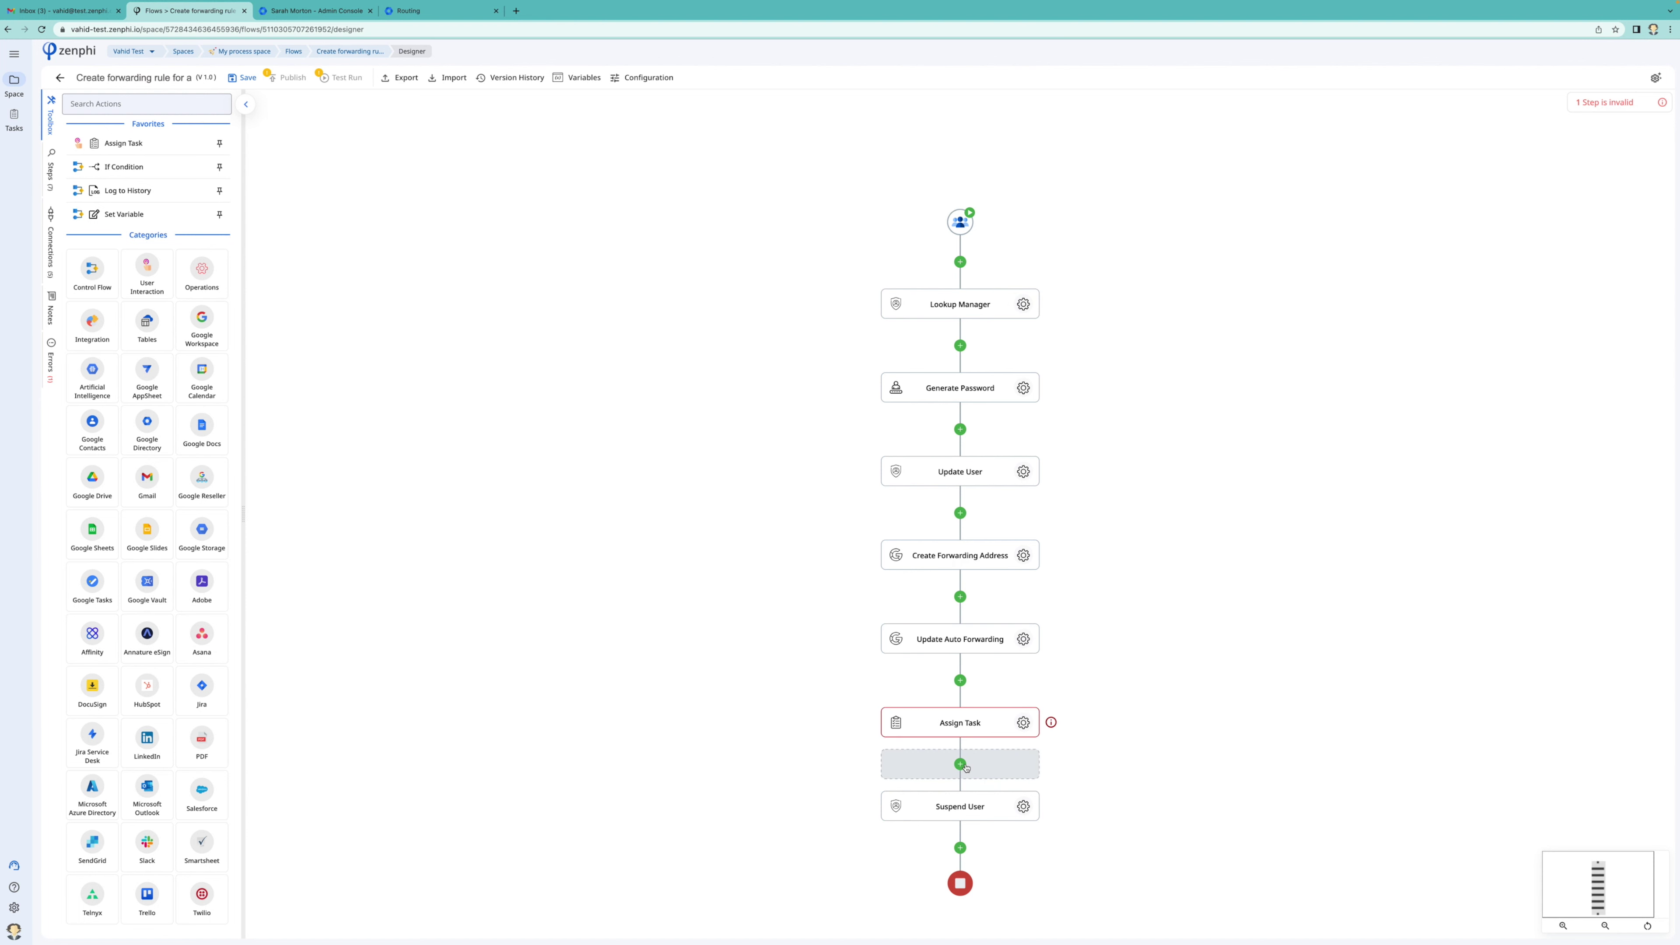